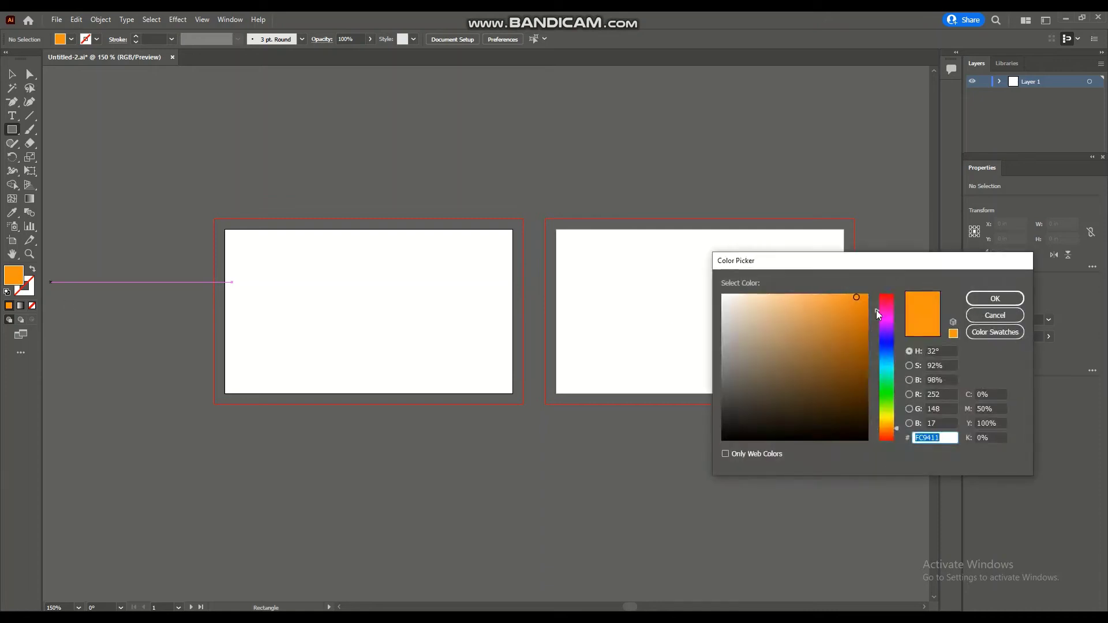
Draw a red-filled rectangle covering the whole left artboard.
{"action": "left_click", "coordinate": [883, 295]}
{"action": "left_click", "coordinate": [863, 354]}
{"action": "left_click", "coordinate": [997, 299]}
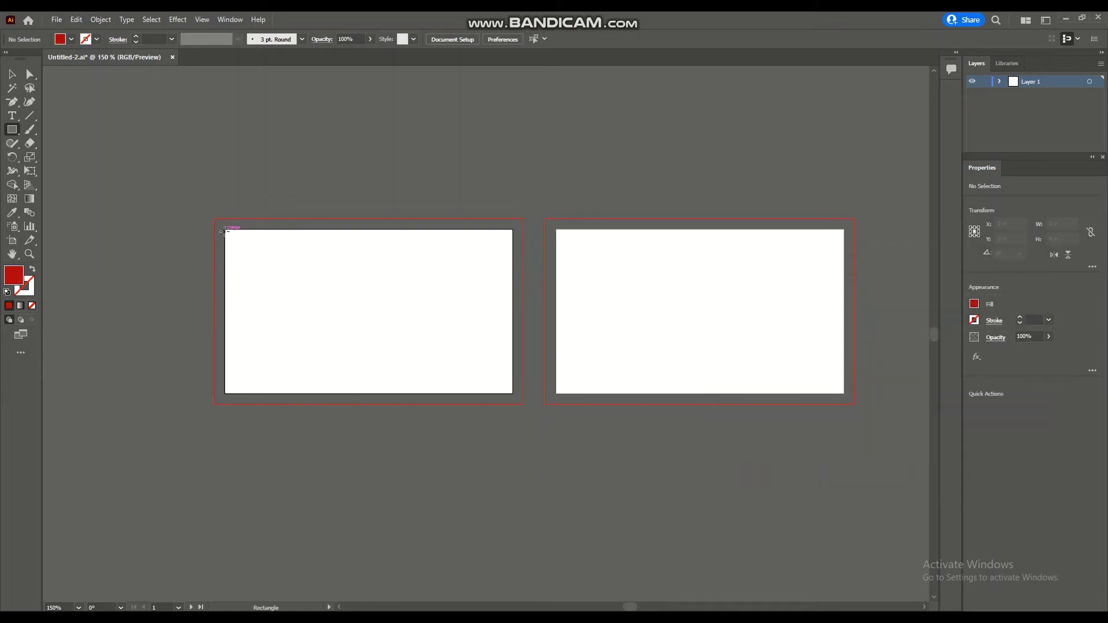
{"action": "left_click_drag", "start_coordinate": [225, 231], "coordinate": [512, 394]}
Darken the rectangle's fill to a deeper red and deselect it.
{"action": "double_click", "coordinate": [974, 304]}
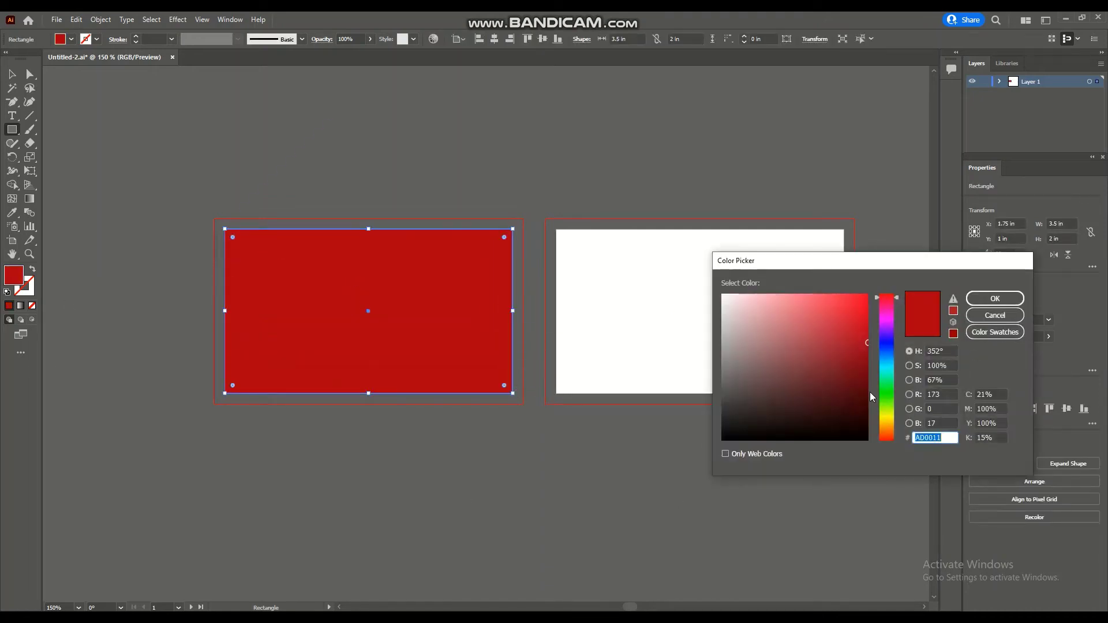
{"action": "left_click", "coordinate": [995, 299]}
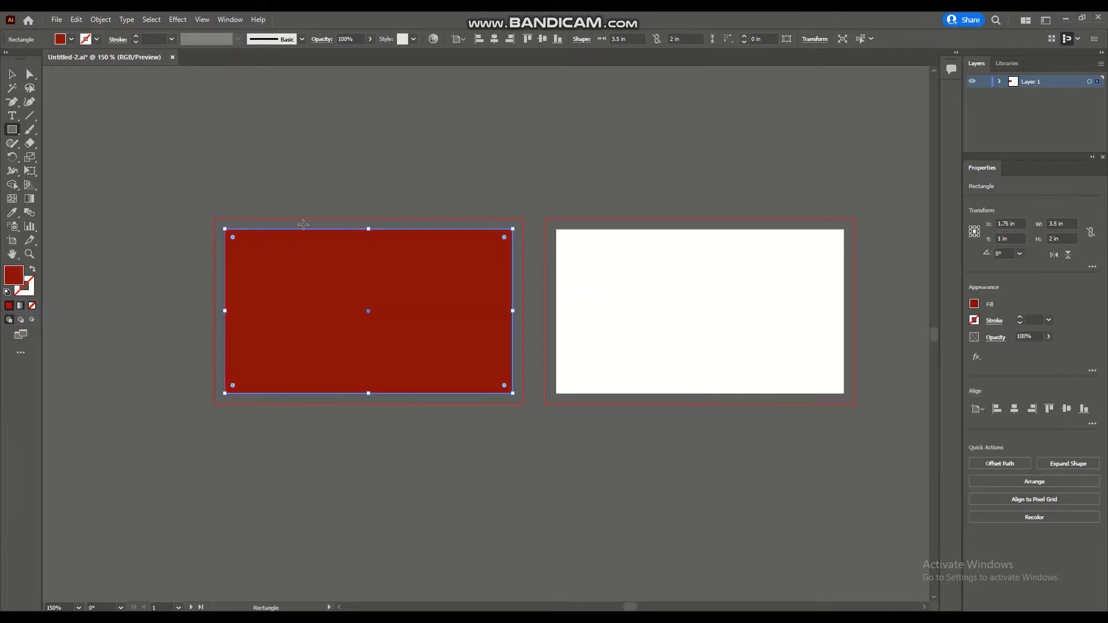
{"action": "key", "text": "v"}
{"action": "key", "text": "ctrl+shift+a"}
{"action": "left_click", "coordinate": [11, 130]}
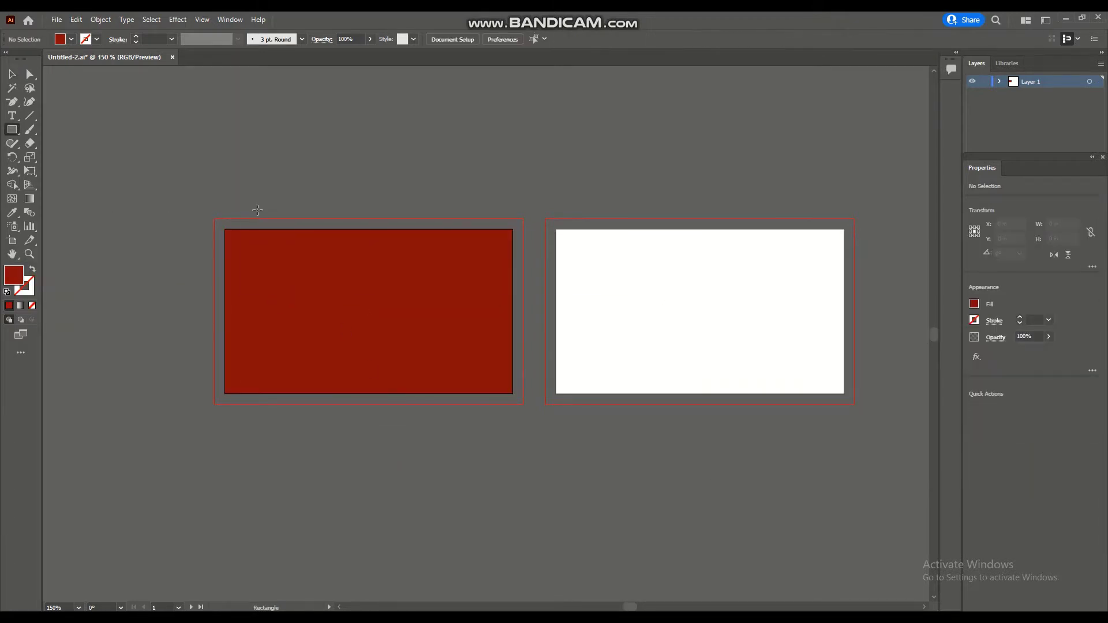
Draw a thin dark grey bar and rotate it 45° across the card's top-left corner.
{"action": "mouse_move", "coordinate": [160, 160]}
{"action": "left_mouse_down"}
{"action": "mouse_move", "coordinate": [378, 177]}
{"action": "mouse_move", "coordinate": [361, 172]}
{"action": "left_mouse_up"}
{"action": "double_click", "coordinate": [13, 276]}
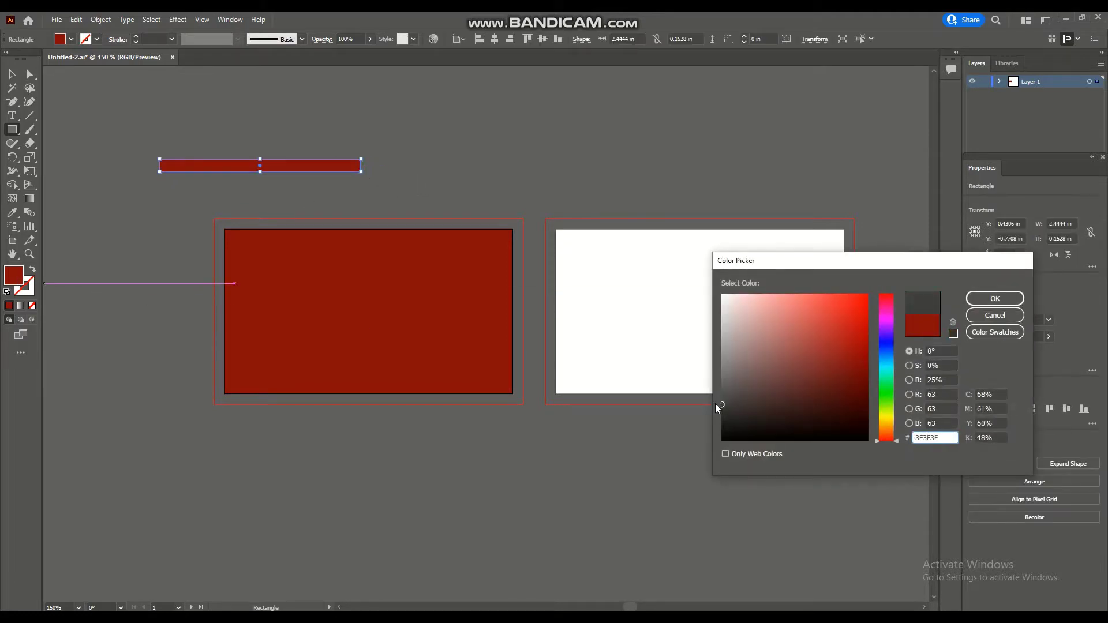
{"action": "key", "text": "Return"}
{"action": "key", "text": "v"}
{"action": "mouse_move", "coordinate": [363, 155]}
{"action": "left_mouse_down"}
{"action": "mouse_move", "coordinate": [326, 116]}
{"action": "mouse_move", "coordinate": [357, 170]}
{"action": "left_mouse_up"}
{"action": "left_click_drag", "start_coordinate": [270, 167], "coordinate": [294, 259]}
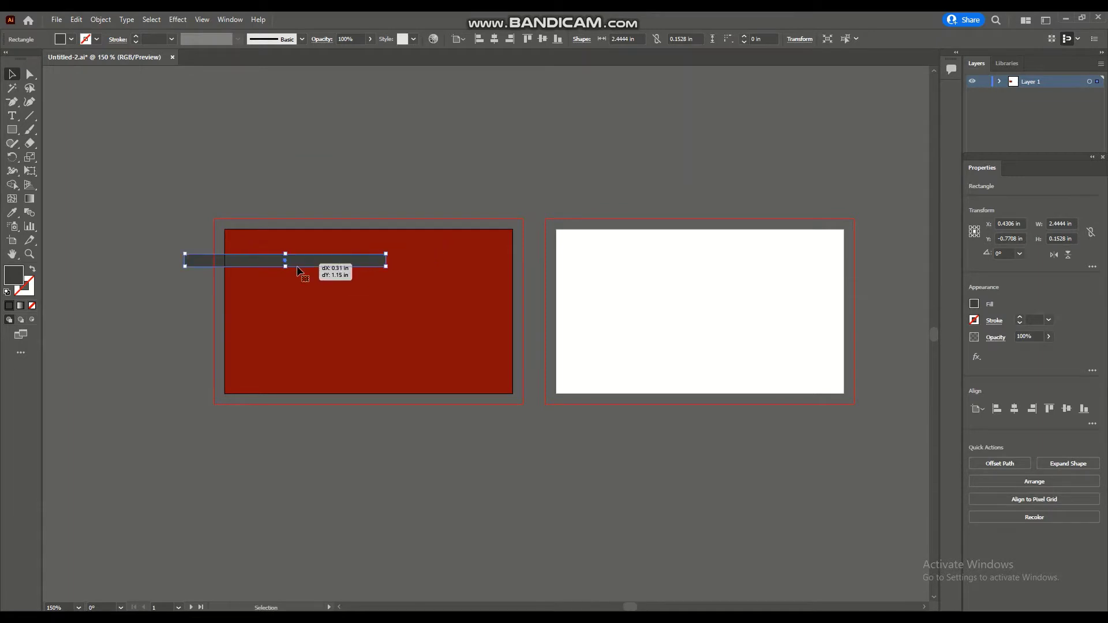
{"action": "left_click_drag", "start_coordinate": [391, 255], "coordinate": [372, 199]}
{"action": "left_click_drag", "start_coordinate": [305, 236], "coordinate": [292, 247]}
{"action": "left_click_drag", "start_coordinate": [341, 209], "coordinate": [323, 187]}
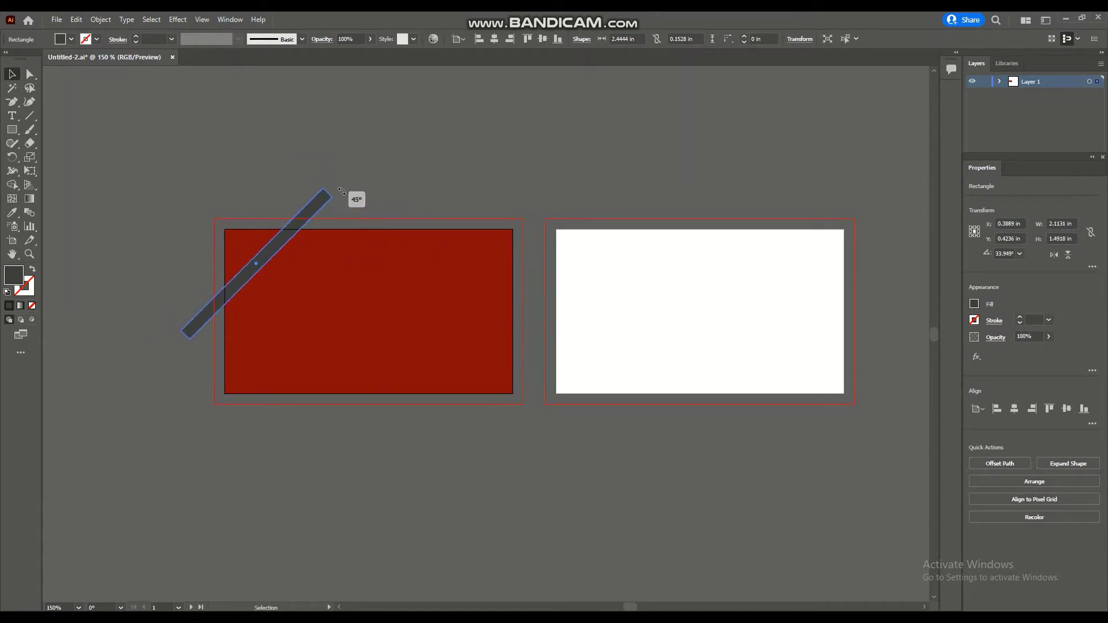
Add a parallel copy of the bar, then copy the pair to the lower-right corner.
{"action": "mouse_move", "coordinate": [261, 248]}
{"action": "left_mouse_down"}
{"action": "mouse_move", "coordinate": [277, 272]}
{"action": "mouse_move", "coordinate": [348, 208]}
{"action": "left_mouse_up"}
{"action": "left_click", "coordinate": [354, 294]}
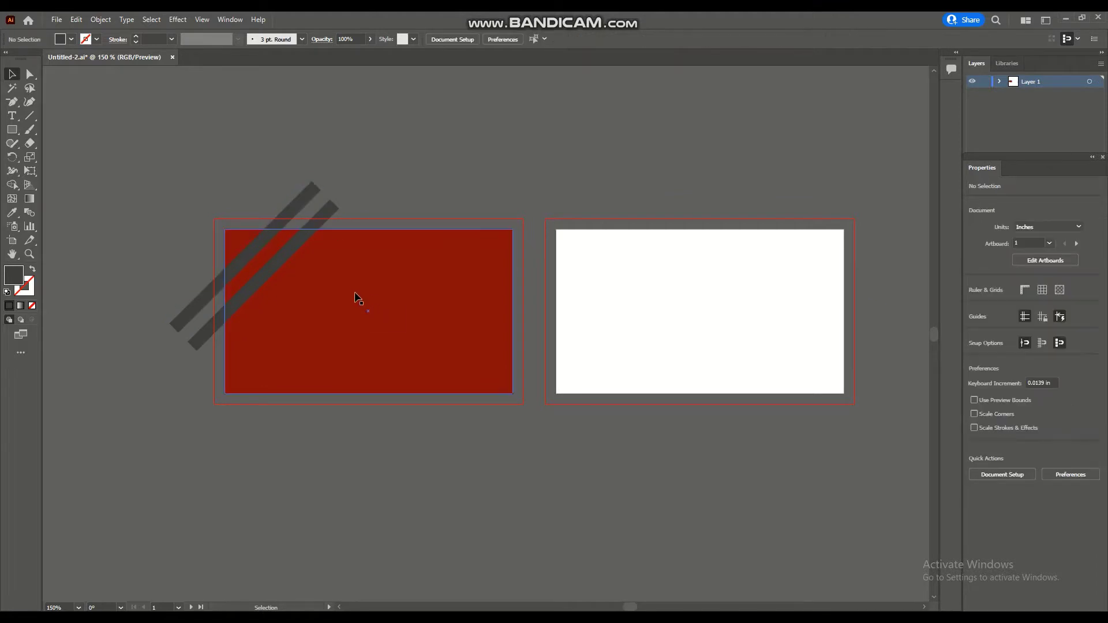
{"action": "left_click", "coordinate": [277, 247]}
{"action": "mouse_move", "coordinate": [272, 268]}
{"action": "left_mouse_down"}
{"action": "mouse_move", "coordinate": [500, 378]}
{"action": "mouse_move", "coordinate": [475, 378]}
{"action": "left_mouse_up"}
Trim the stripe ends overhanging the card with Shape Builder.
{"action": "key", "text": "shift+m"}
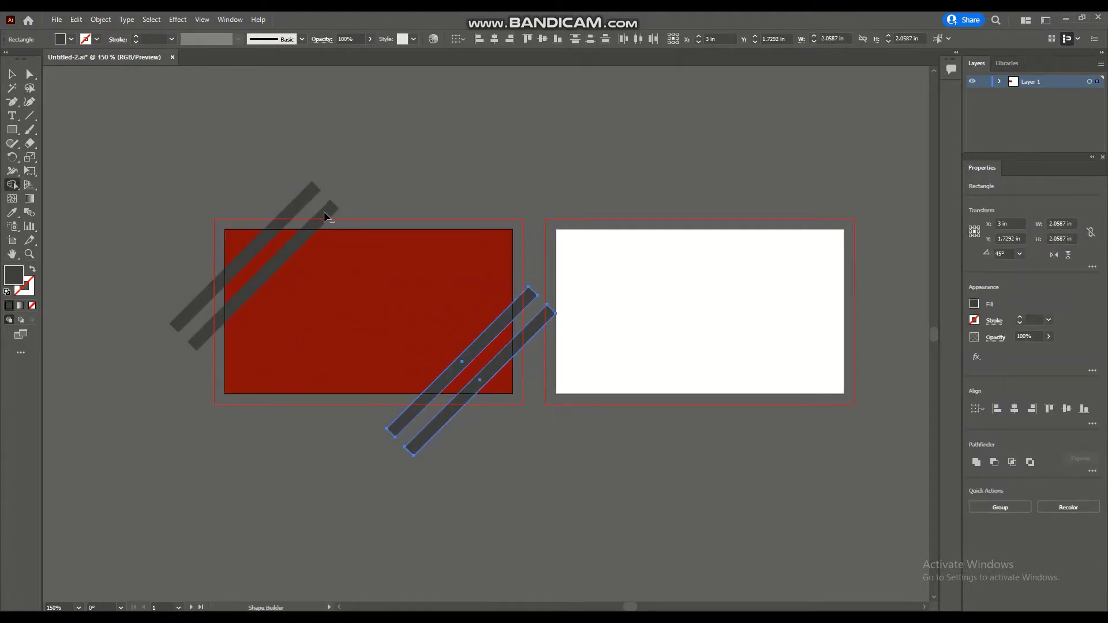
{"action": "key", "text": "ctrl+a"}
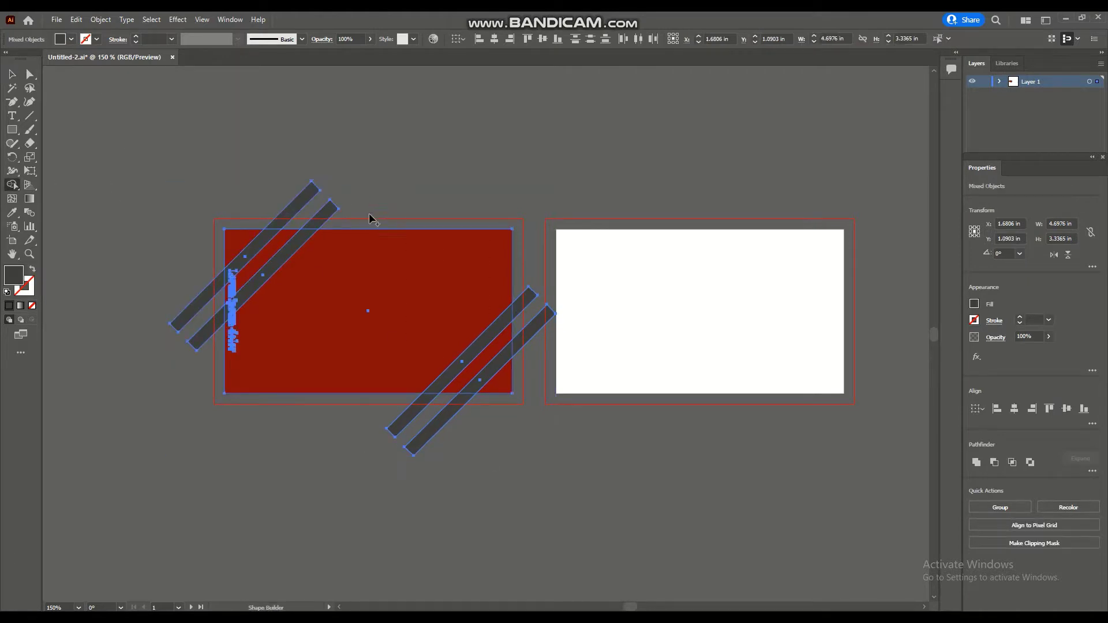
{"action": "left_click_drag", "start_coordinate": [424, 446], "coordinate": [401, 426]}
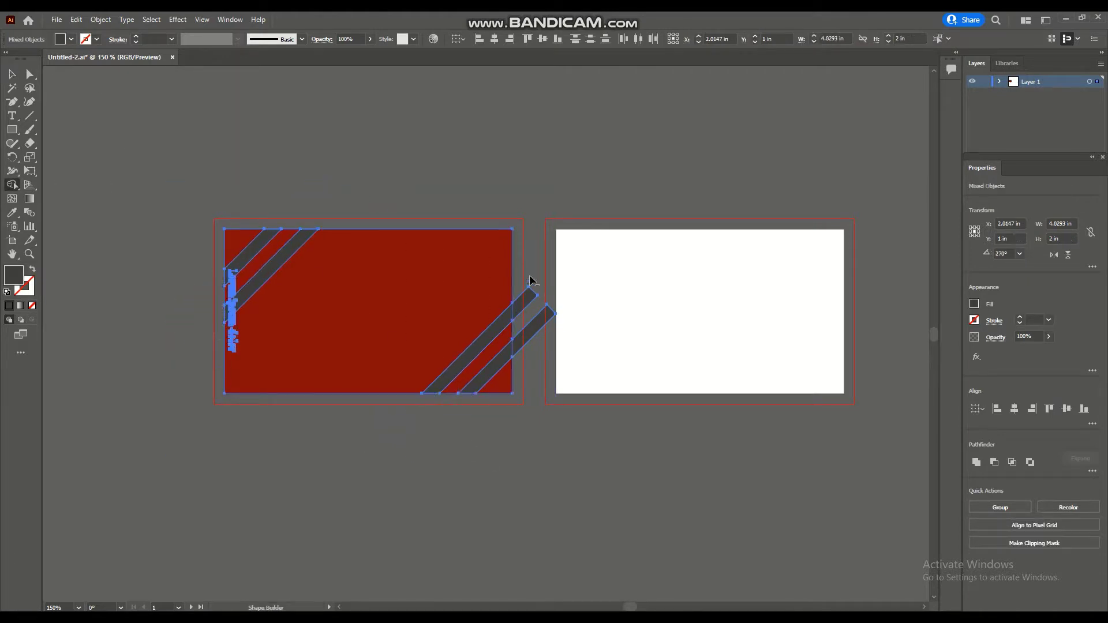
{"action": "key", "text": "v"}
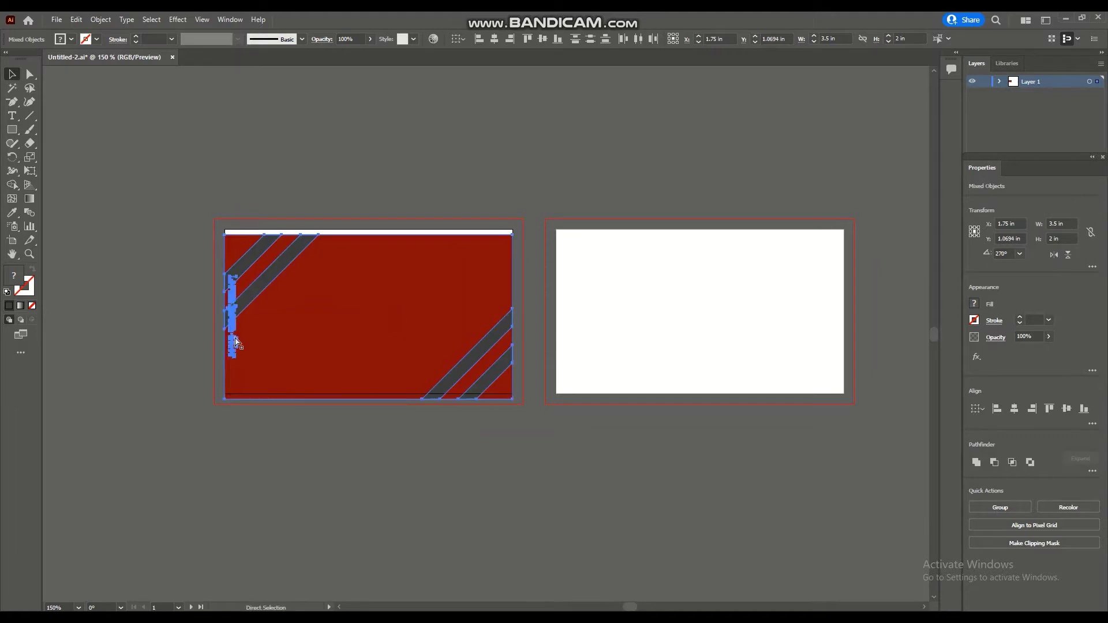
{"action": "key", "text": "ctrl+equal"}
{"action": "key", "text": "ctrl+equal"}
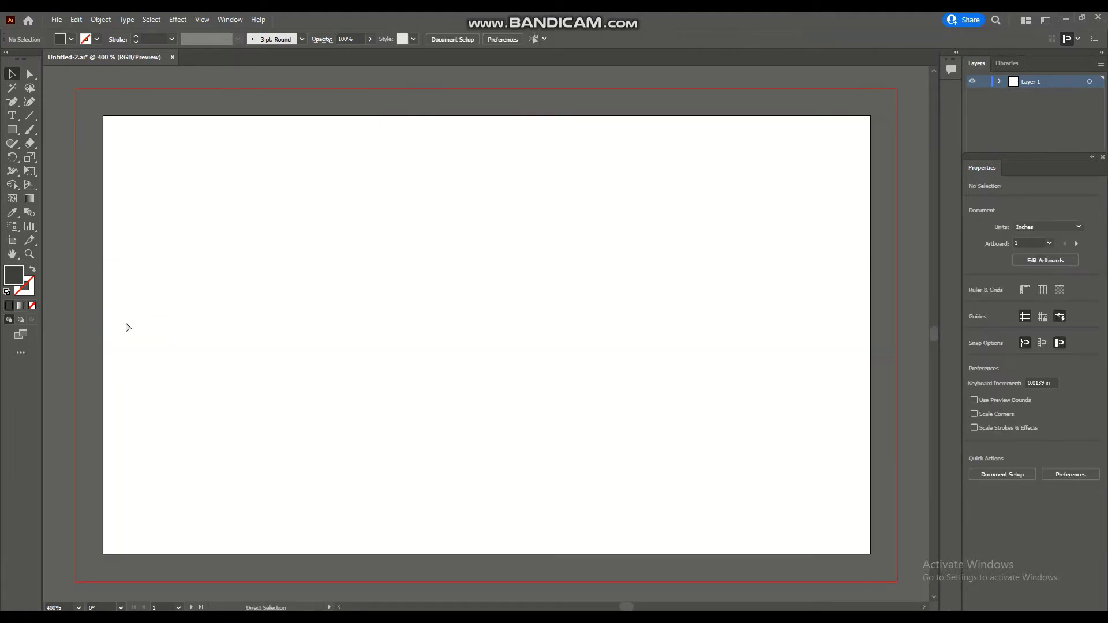
Delete the stray vertical text from inside the card group.
{"action": "left_click_drag", "start_coordinate": [120, 328], "coordinate": [165, 323]}
{"action": "double_click", "coordinate": [166, 328]}
{"action": "left_click", "coordinate": [171, 238]}
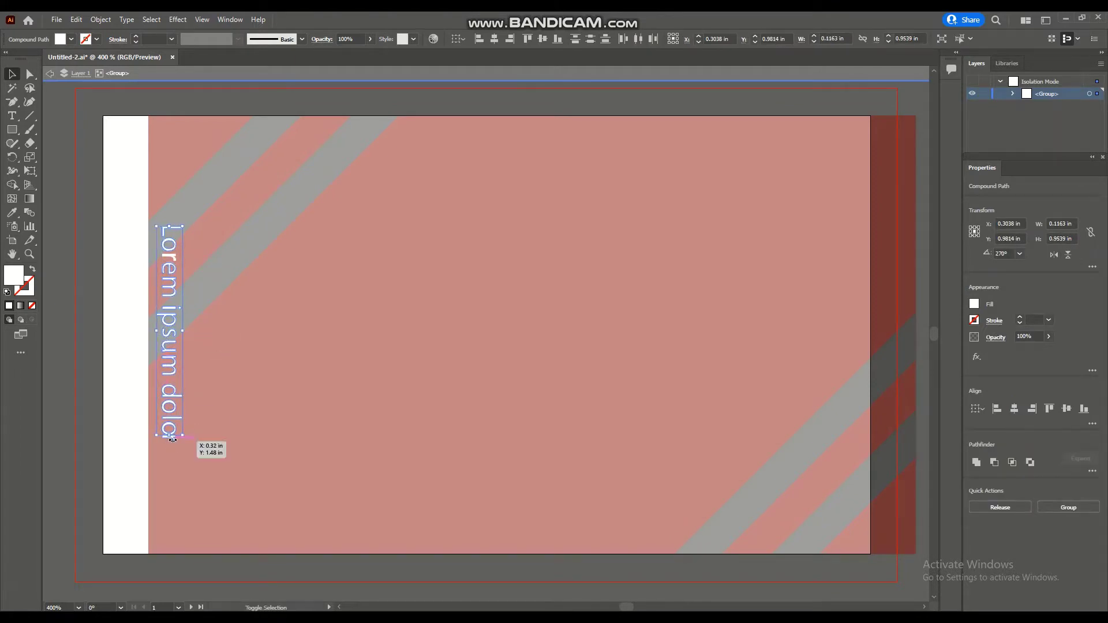
{"action": "key", "text": "Delete"}
{"action": "key", "text": "Escape"}
{"action": "key", "text": "ctrl+minus"}
{"action": "key", "text": "ctrl+minus"}
{"action": "key", "text": "ctrl+minus"}
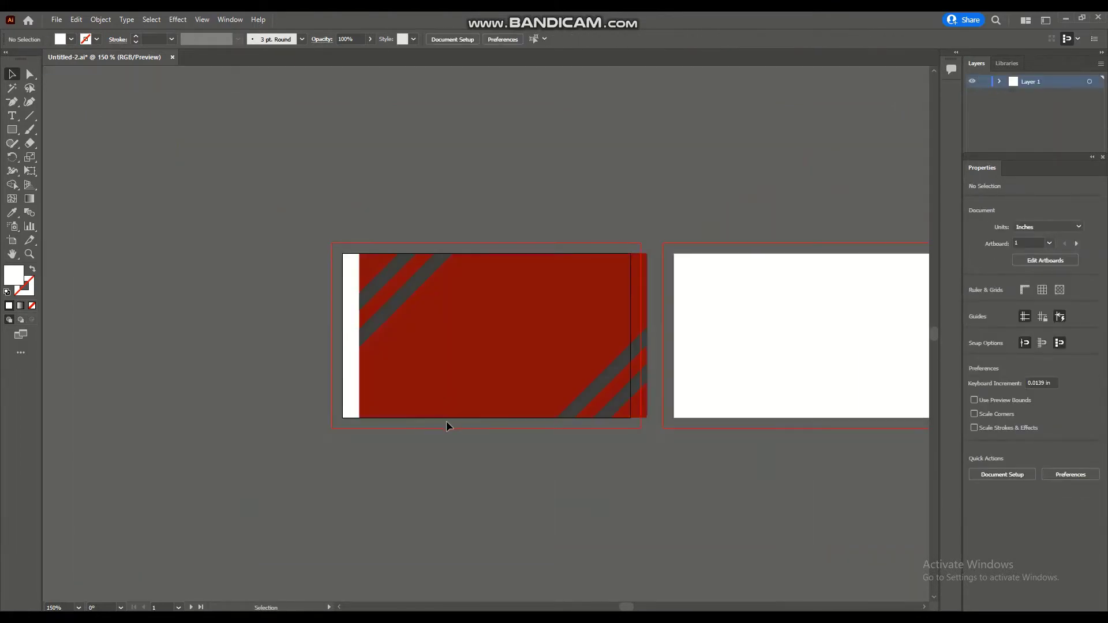
Move the upper-left and lower-right stripe pairs flush inside the card edges.
{"action": "left_click", "coordinate": [462, 411]}
{"action": "left_click", "coordinate": [600, 378], "text": "shift"}
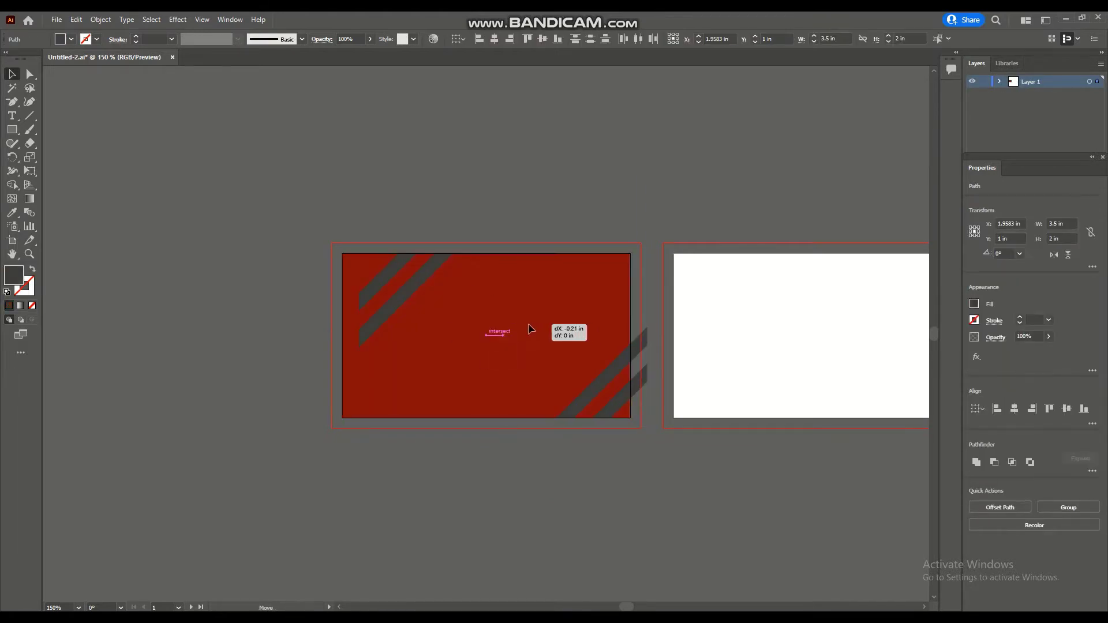
{"action": "left_click", "coordinate": [383, 280]}
{"action": "left_click_drag", "start_coordinate": [383, 281], "coordinate": [363, 271]}
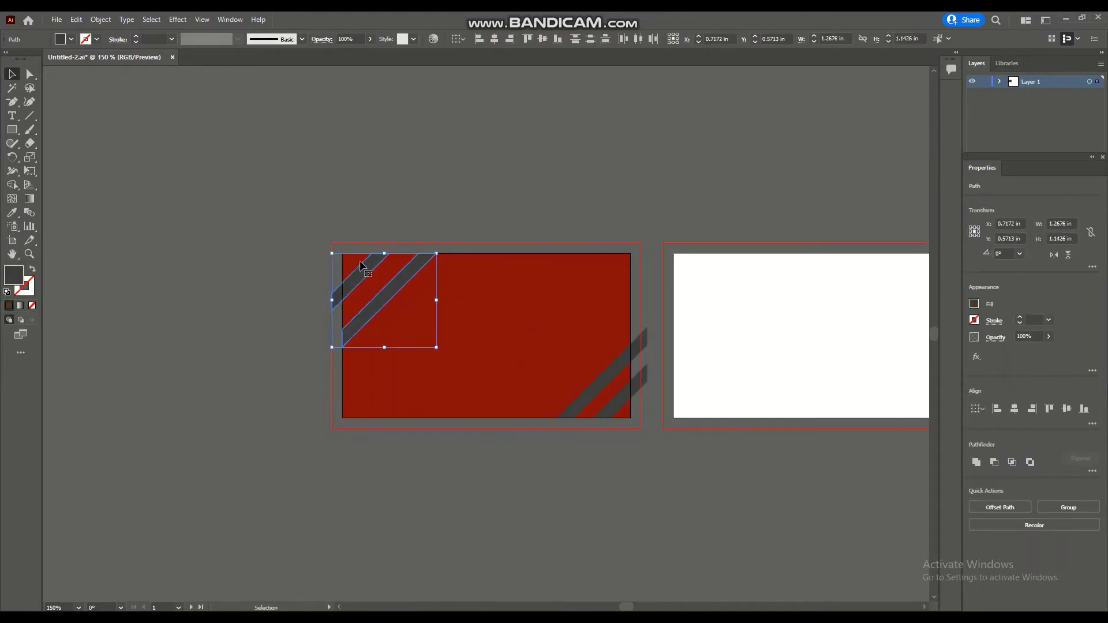
{"action": "double_click", "coordinate": [363, 271]}
{"action": "key", "text": "Escape"}
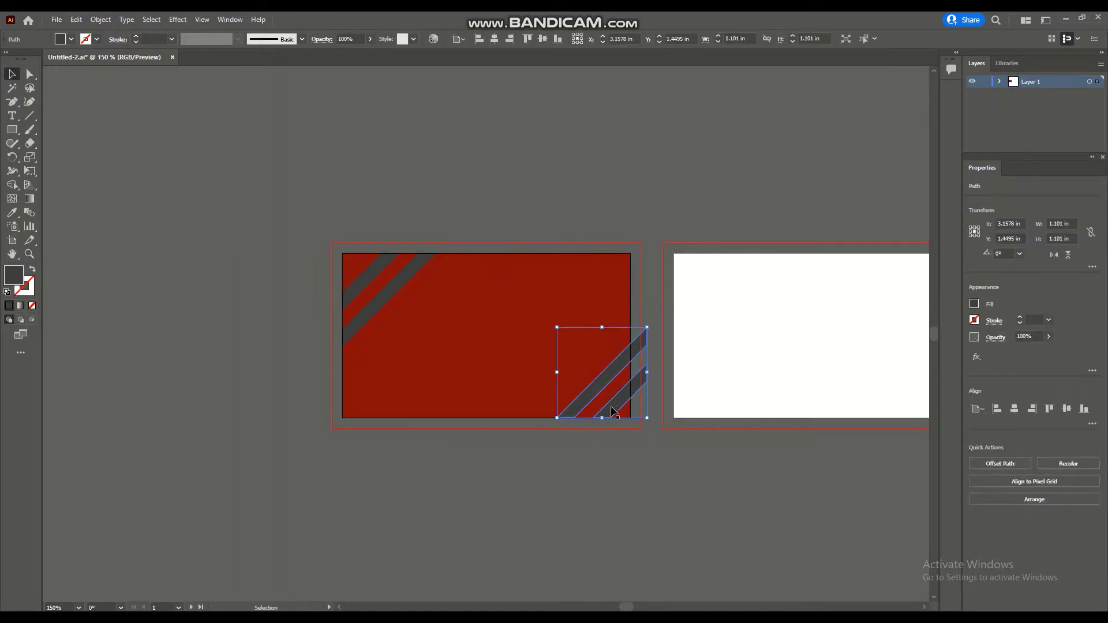
{"action": "left_click_drag", "start_coordinate": [639, 393], "coordinate": [624, 394]}
{"action": "left_click", "coordinate": [574, 469]}
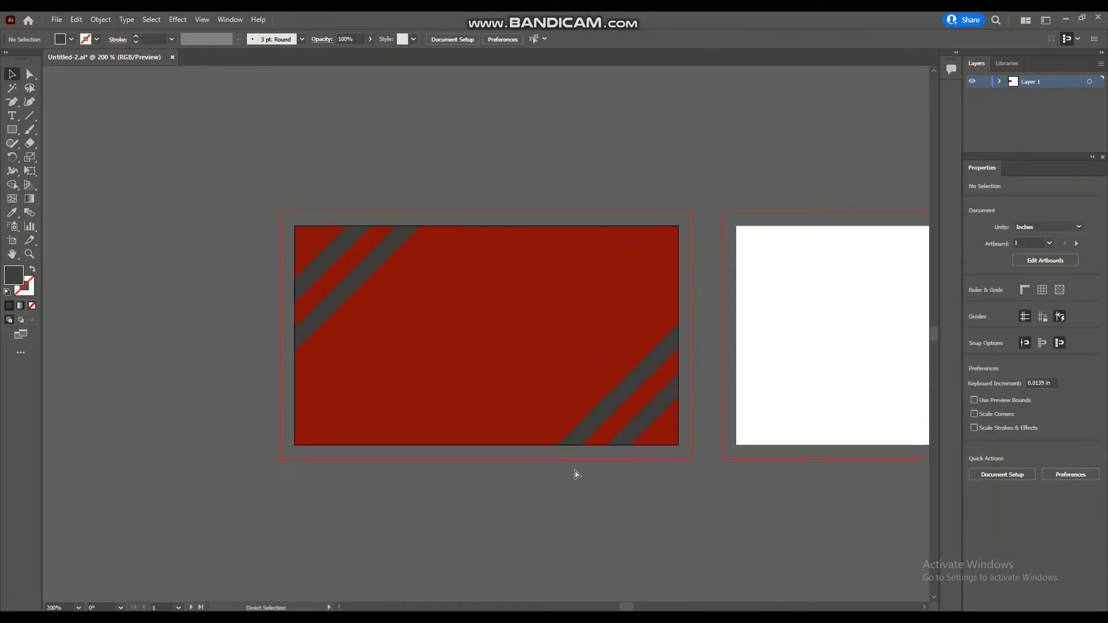
{"action": "left_click", "coordinate": [462, 376]}
Fill the card with a black-to-red gradient and add an extra stop near the left.
{"action": "left_click", "coordinate": [21, 306]}
{"action": "double_click", "coordinate": [650, 425]}
{"action": "left_click", "coordinate": [626, 460]}
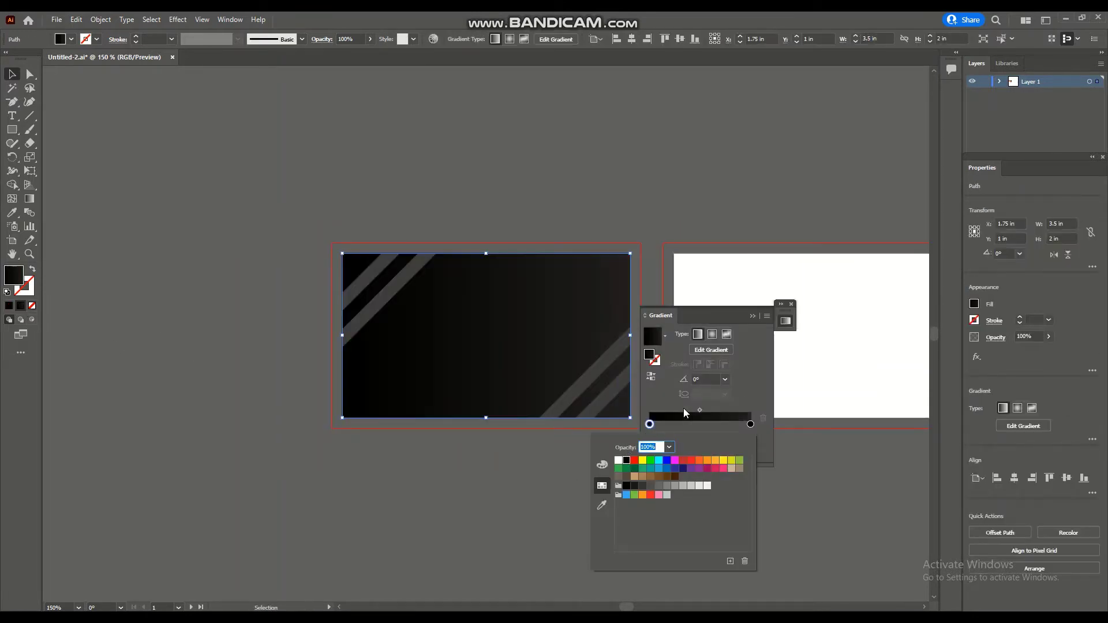
{"action": "left_click", "coordinate": [751, 425]}
{"action": "left_click", "coordinate": [691, 460]}
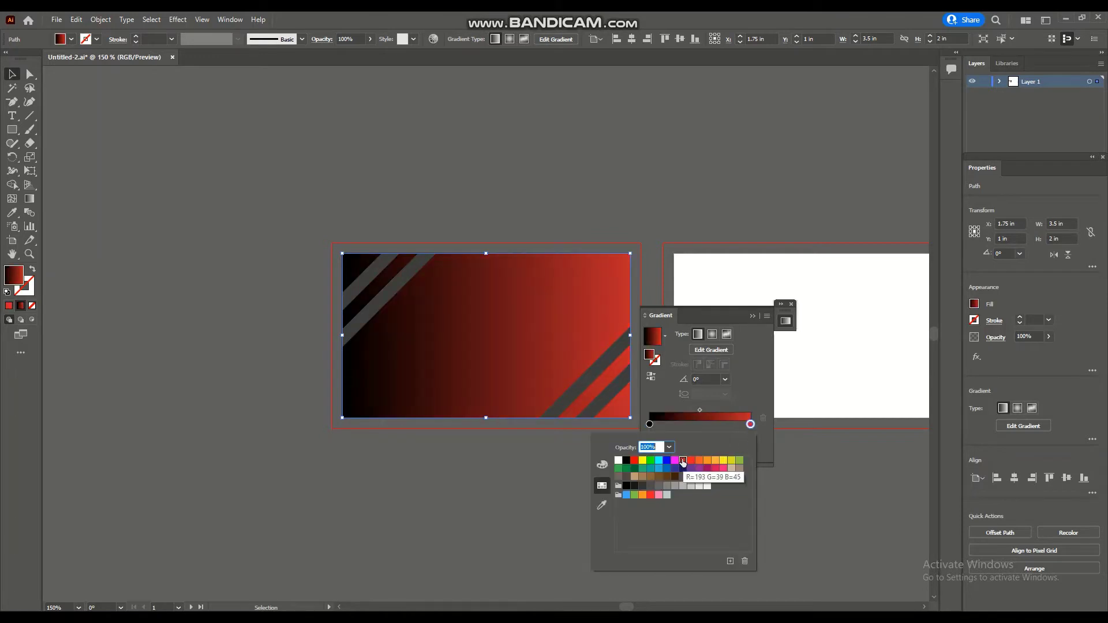
{"action": "left_click", "coordinate": [704, 436]}
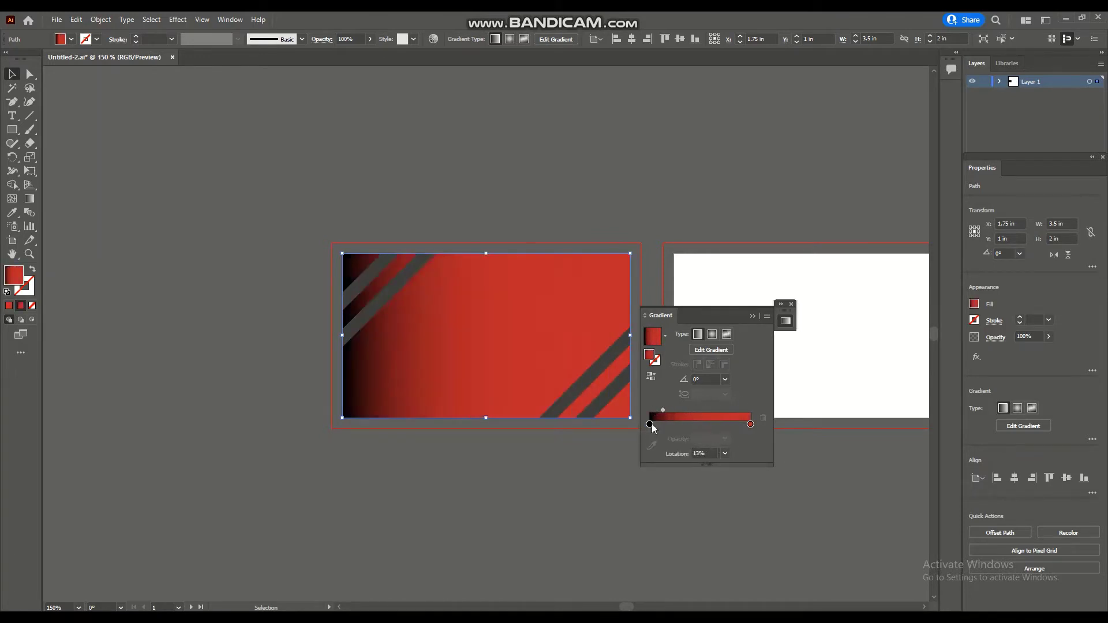
{"action": "mouse_move", "coordinate": [702, 425]}
{"action": "left_mouse_down"}
{"action": "mouse_move", "coordinate": [653, 436]}
{"action": "mouse_move", "coordinate": [705, 410]}
{"action": "left_mouse_up"}
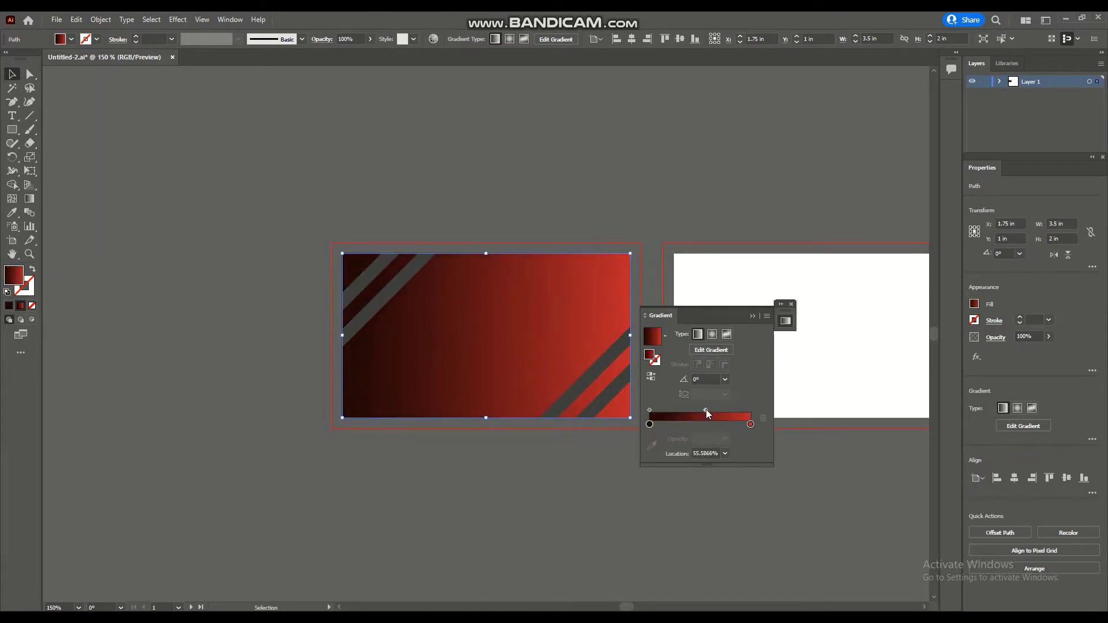
{"action": "double_click", "coordinate": [751, 425]}
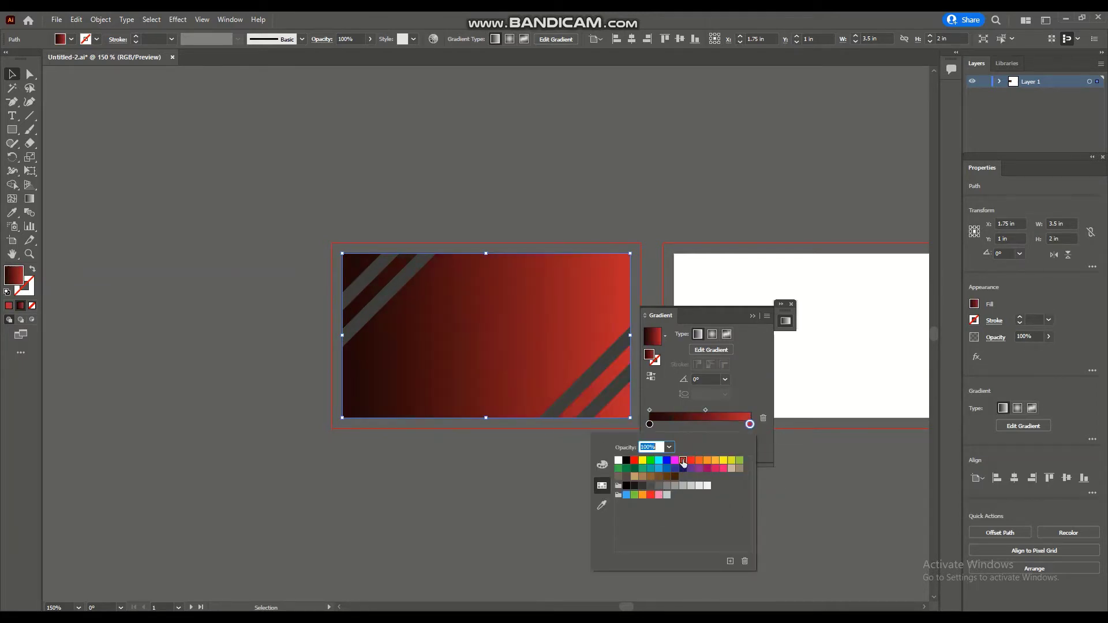
{"action": "left_click", "coordinate": [786, 321]}
Reapply the gradient to the card as a perfectly round radial gradient.
{"action": "left_click", "coordinate": [470, 475]}
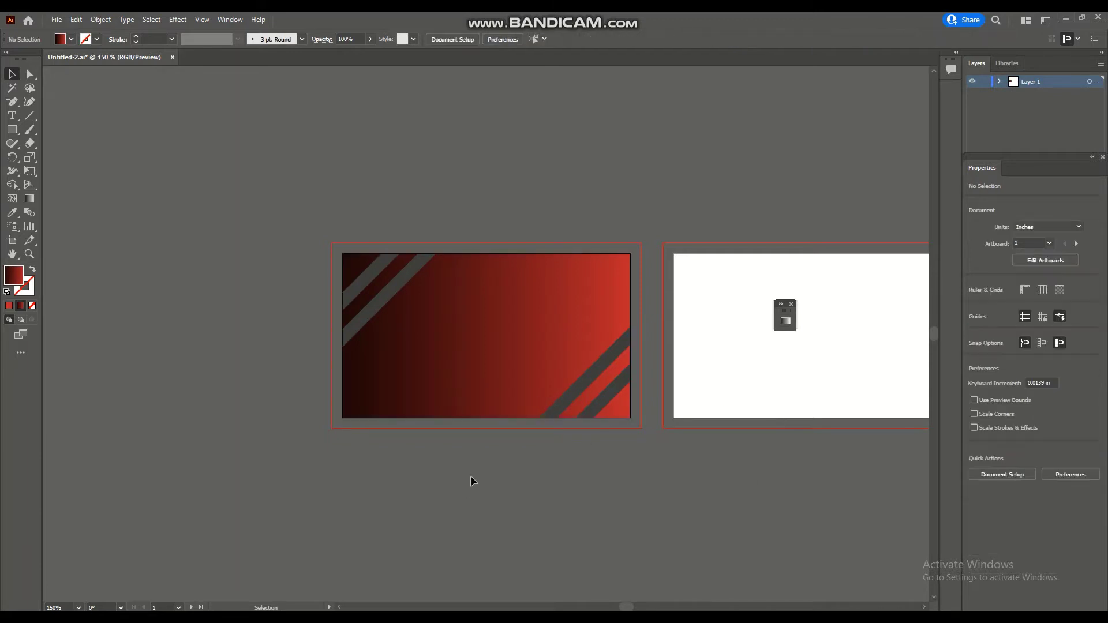
{"action": "left_click", "coordinate": [408, 273]}
{"action": "left_click", "coordinate": [404, 301]}
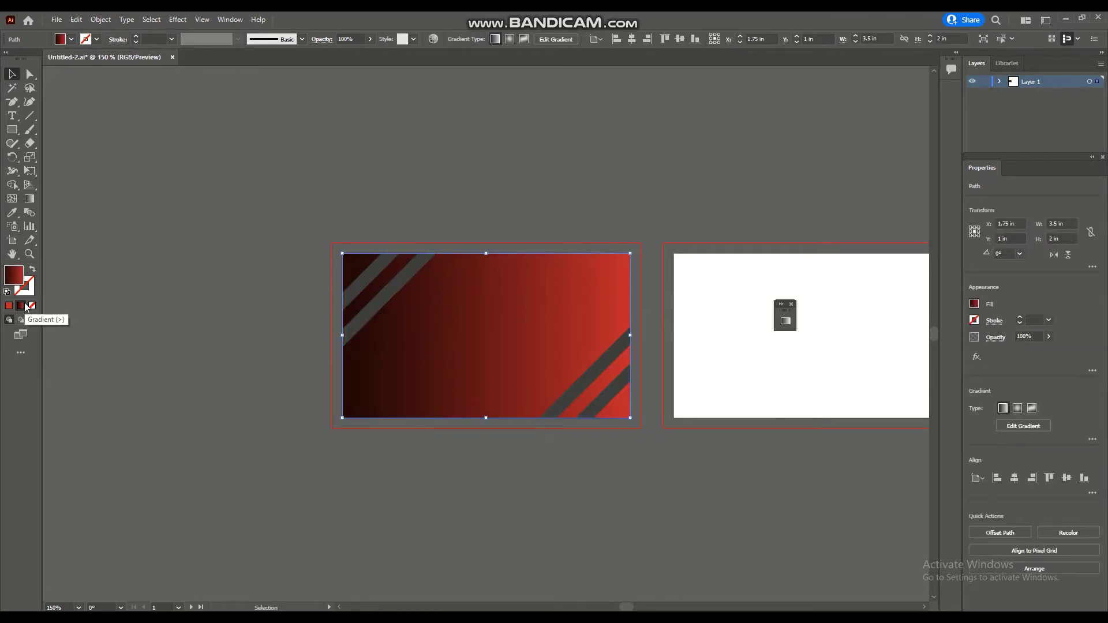
{"action": "left_click", "coordinate": [9, 306]}
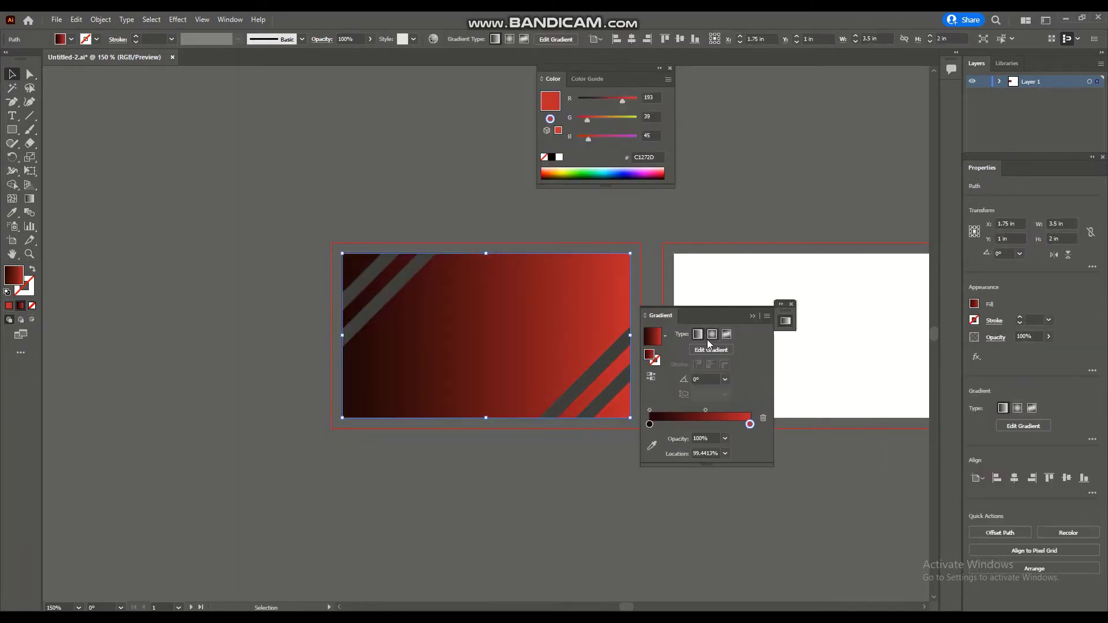
{"action": "left_click", "coordinate": [712, 335]}
{"action": "left_click", "coordinate": [725, 394]}
{"action": "left_click", "coordinate": [720, 482]}
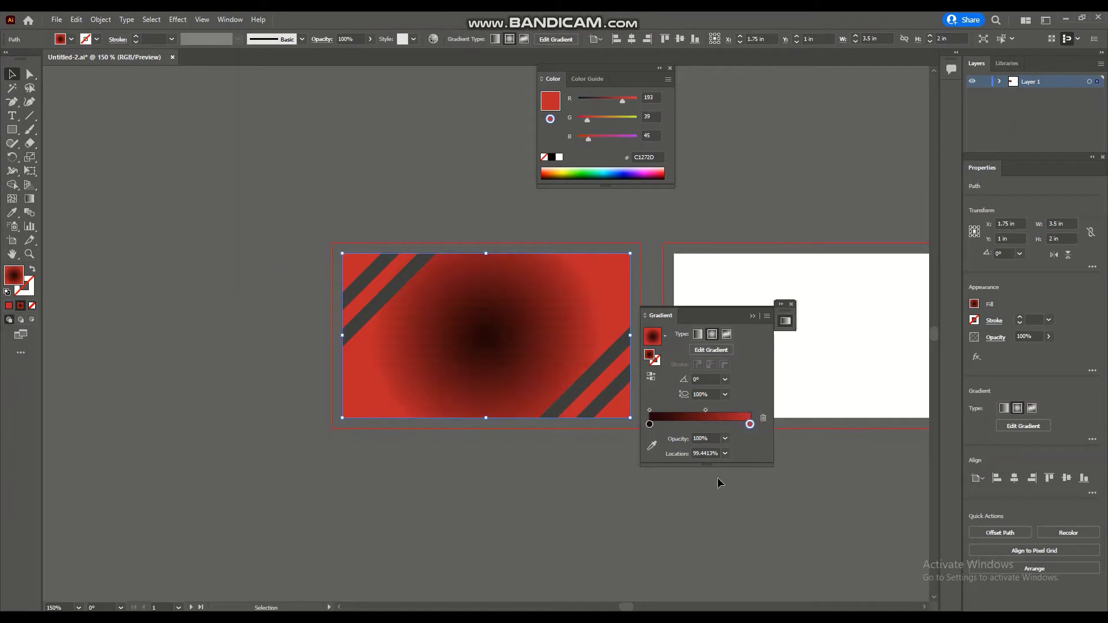
Remove the gradient's end stop, leaving the card a solid dark fill.
{"action": "left_click", "coordinate": [711, 350]}
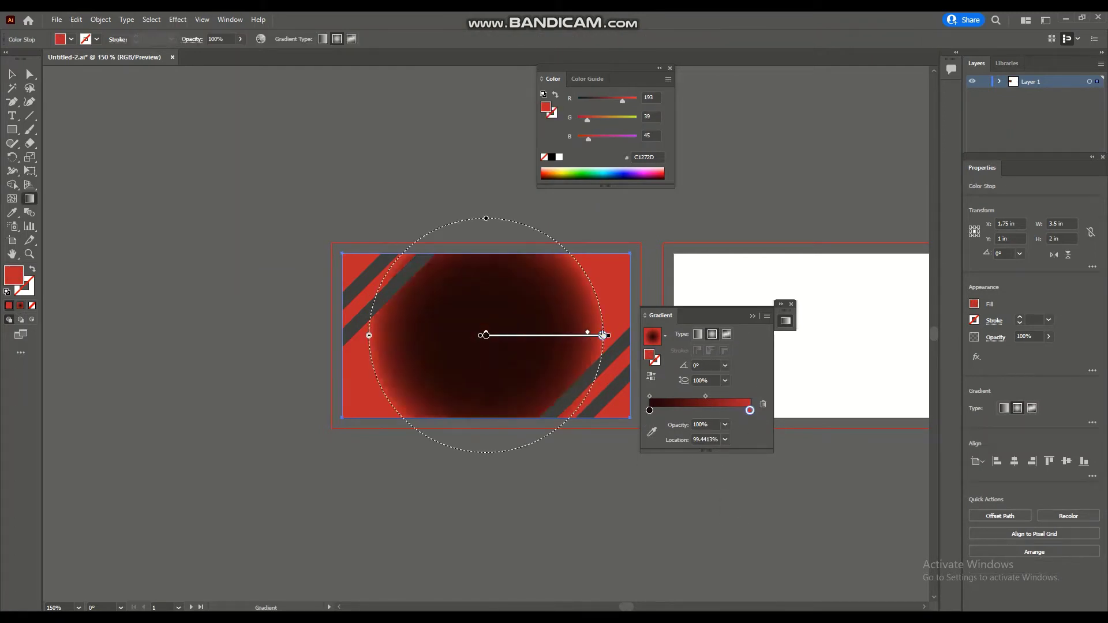
{"action": "left_click_drag", "start_coordinate": [602, 334], "coordinate": [518, 485]}
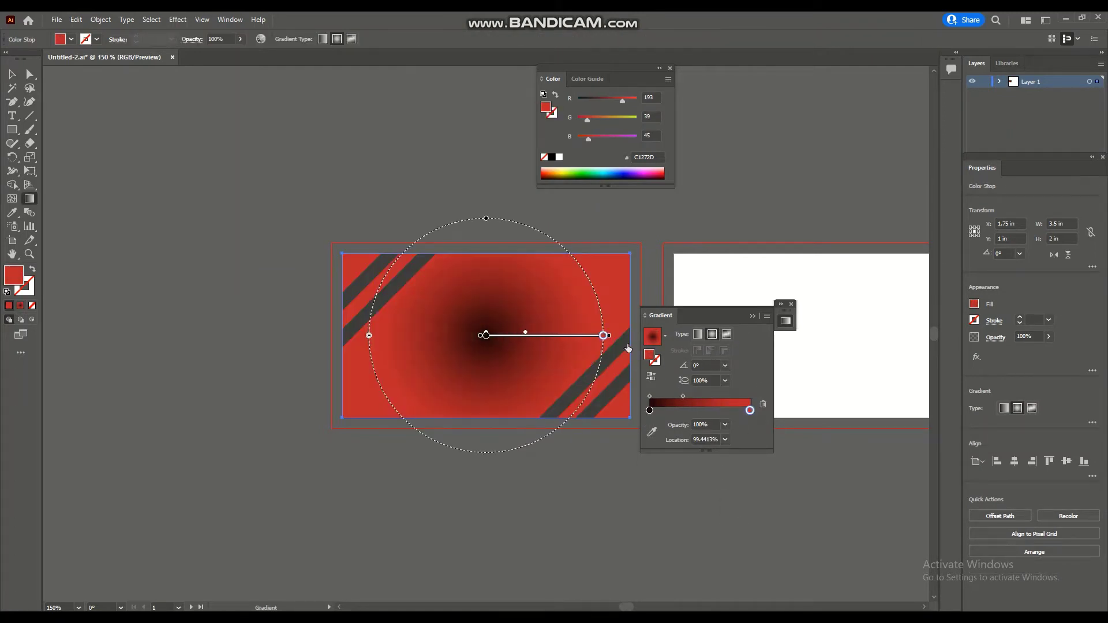
{"action": "left_click", "coordinate": [791, 304]}
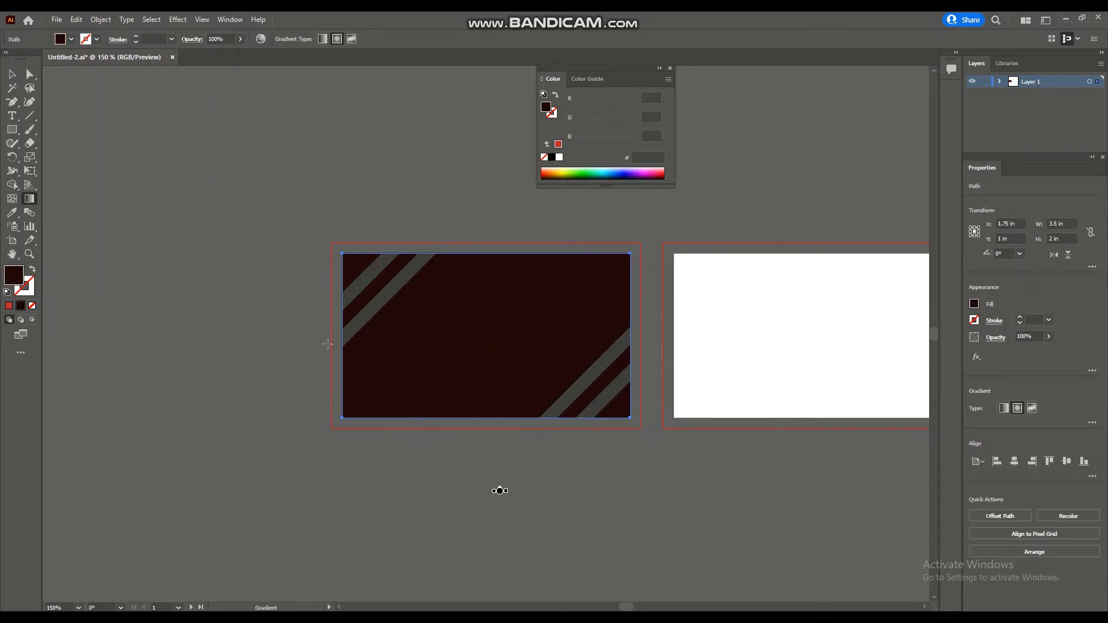
{"action": "left_click", "coordinate": [21, 306]}
Switch the card gradient to Linear with the left stop set to red.
{"action": "double_click", "coordinate": [649, 410]}
{"action": "left_click", "coordinate": [668, 448]}
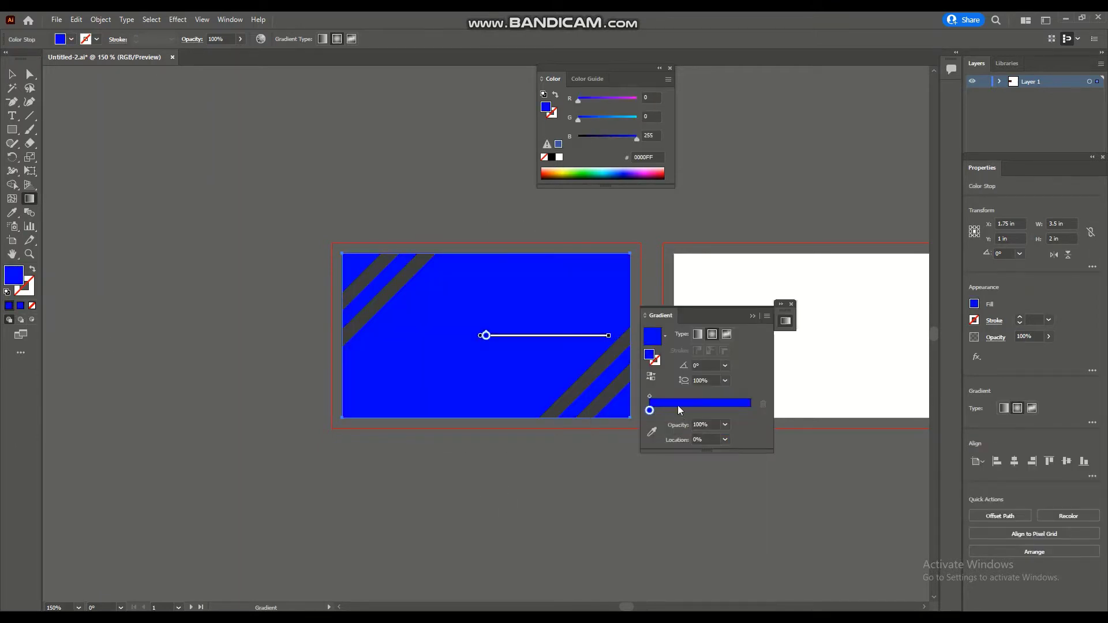
{"action": "left_click", "coordinate": [698, 334]}
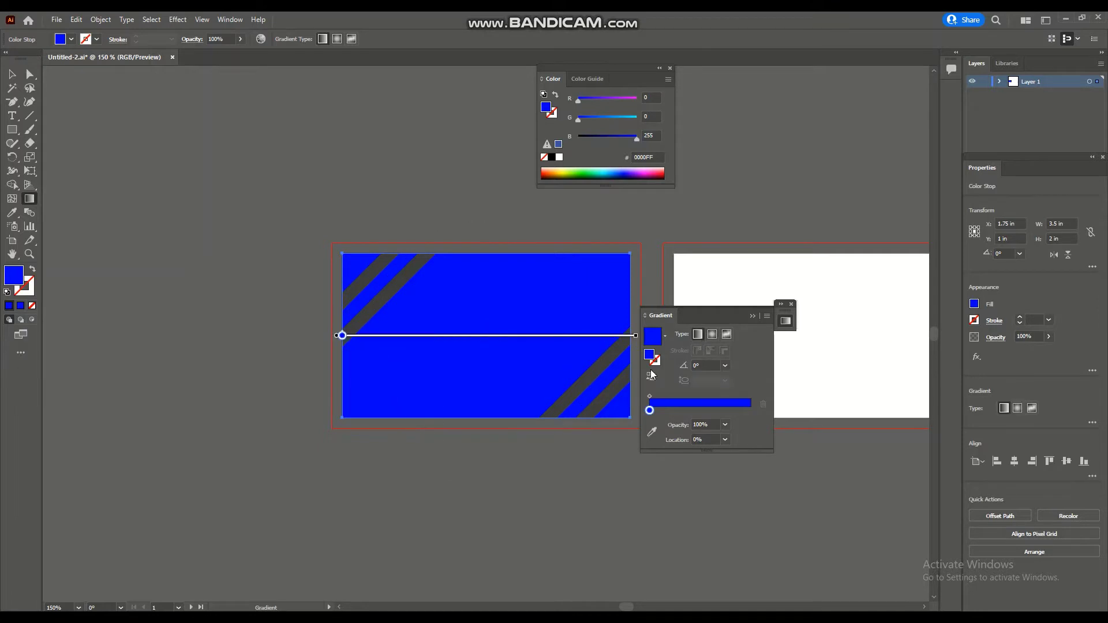
{"action": "left_click_drag", "start_coordinate": [727, 410], "coordinate": [656, 411]}
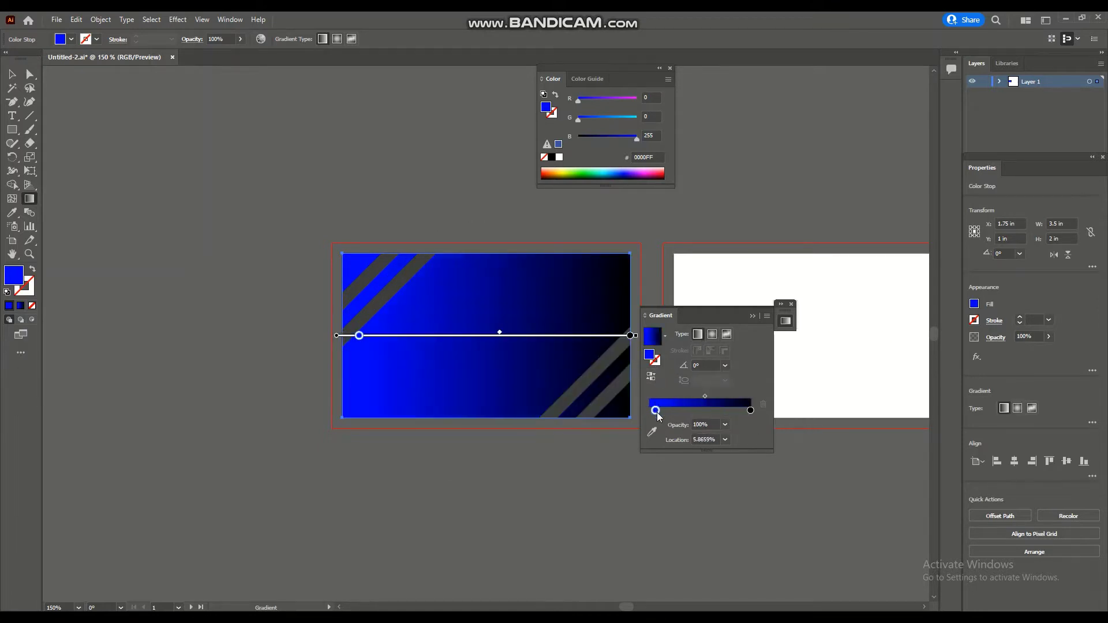
{"action": "double_click", "coordinate": [655, 410]}
{"action": "left_click", "coordinate": [690, 448]}
Try several swatches for the right gradient stop, settling on dark brown.
{"action": "left_click", "coordinate": [750, 411]}
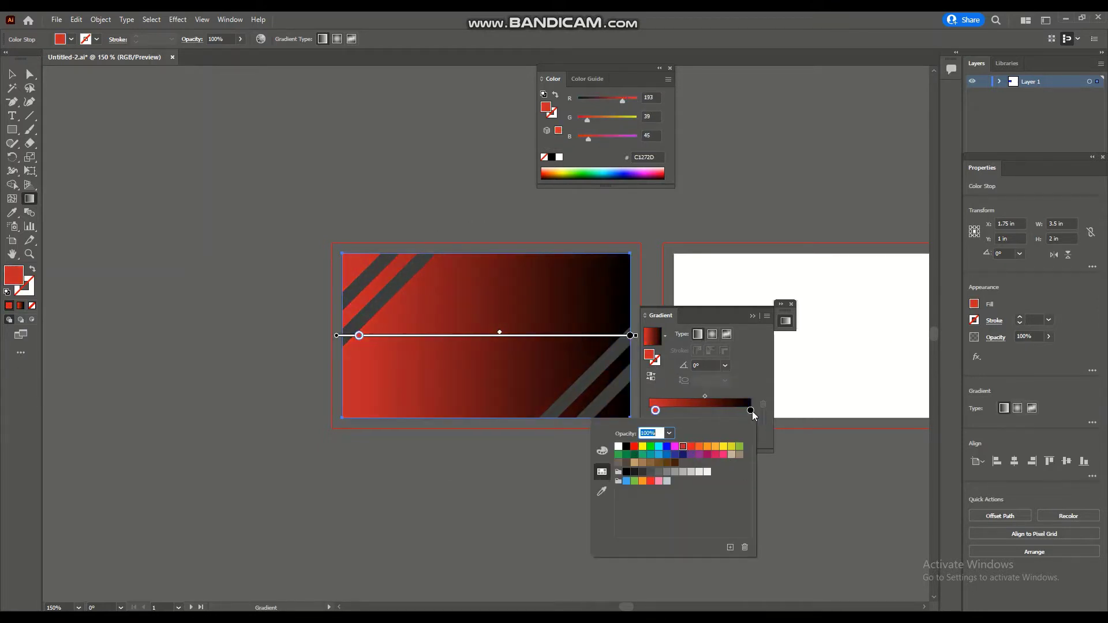
{"action": "left_click", "coordinate": [634, 472]}
{"action": "left_click", "coordinate": [642, 481]}
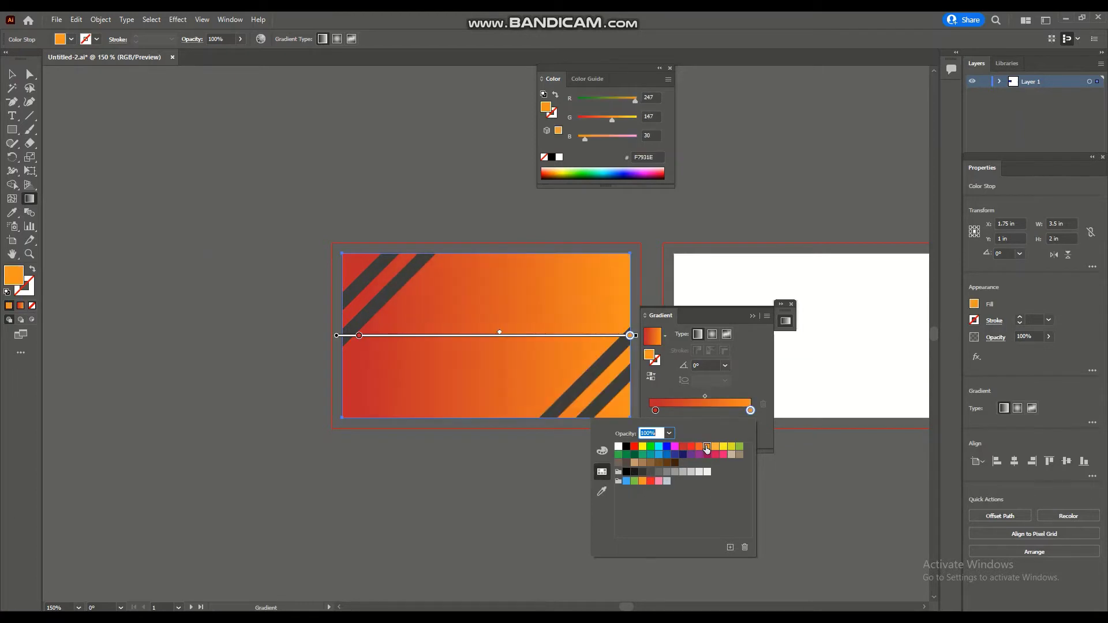
{"action": "left_click", "coordinate": [705, 448]}
{"action": "left_click", "coordinate": [646, 448]}
{"action": "left_click", "coordinate": [715, 447]}
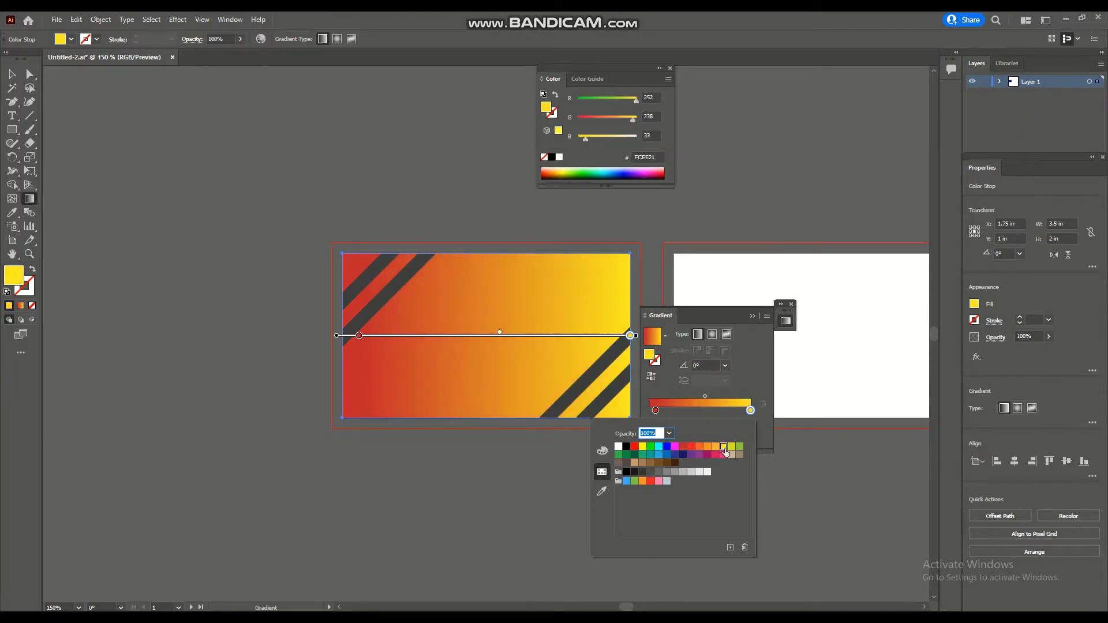
{"action": "left_click", "coordinate": [690, 447]}
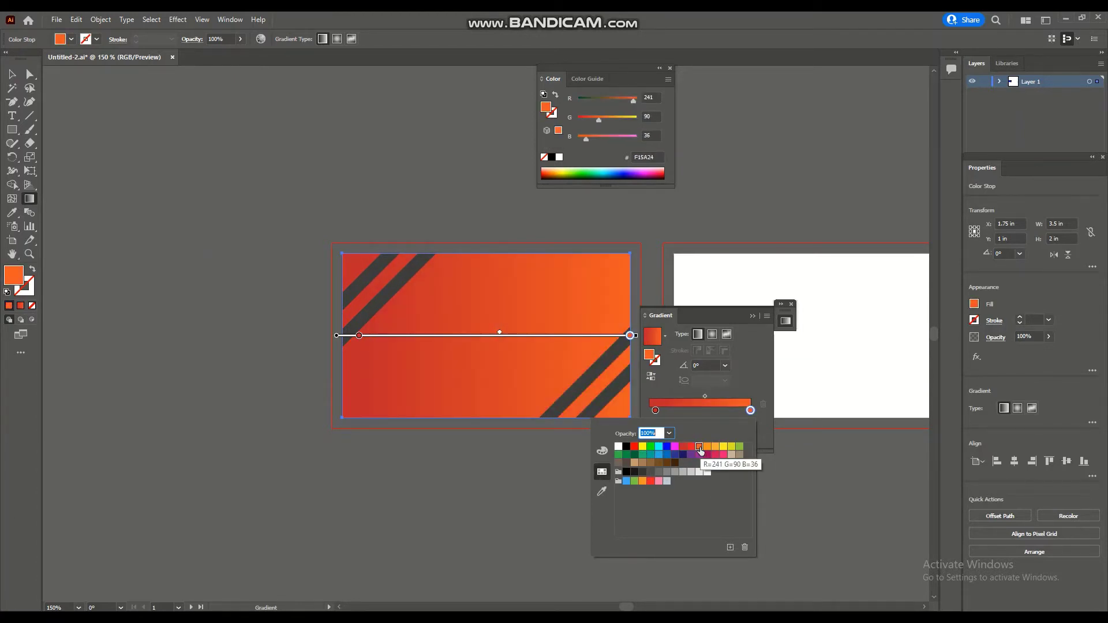
{"action": "left_click", "coordinate": [618, 447]}
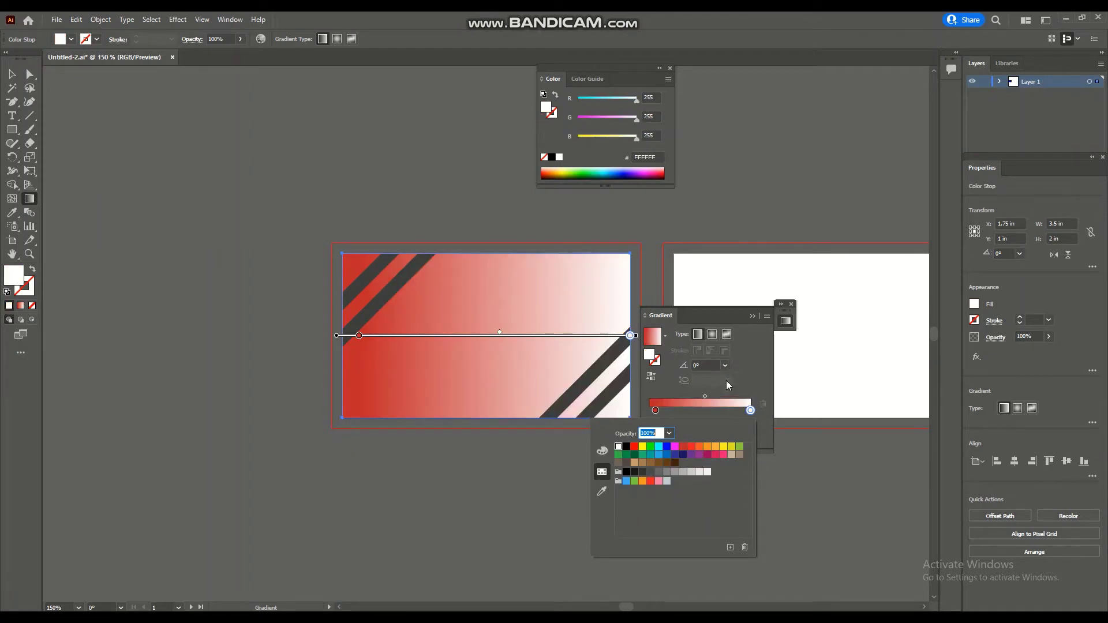
{"action": "left_click", "coordinate": [667, 462]}
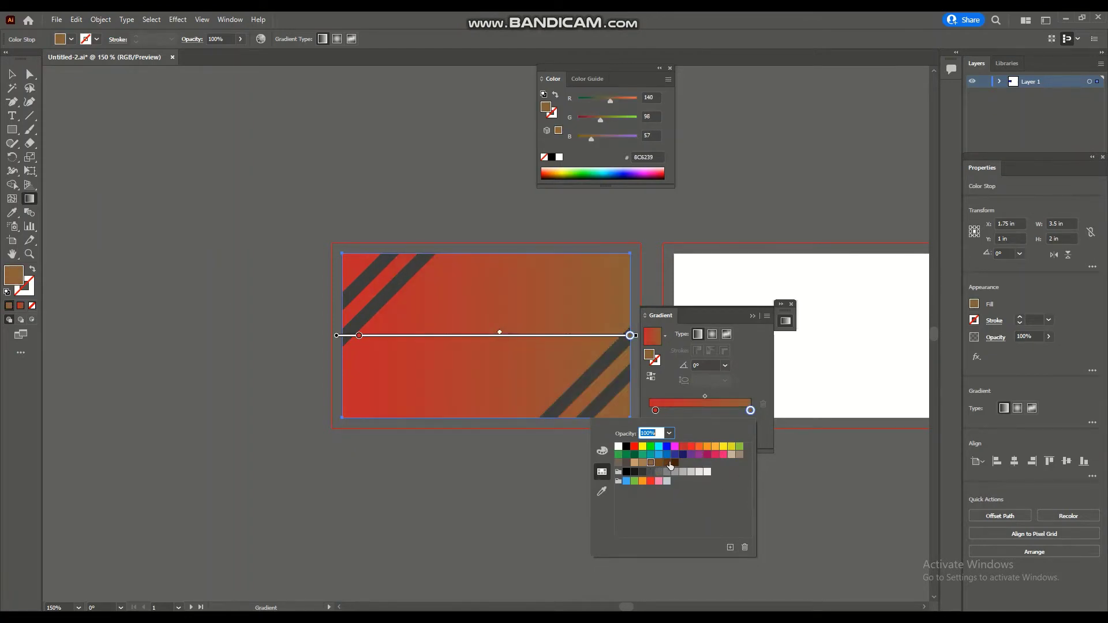
Recolour all four diagonal stripes to a very dark grey.
{"action": "left_click", "coordinate": [752, 314]}
{"action": "key", "text": "v"}
{"action": "left_click", "coordinate": [80, 168]}
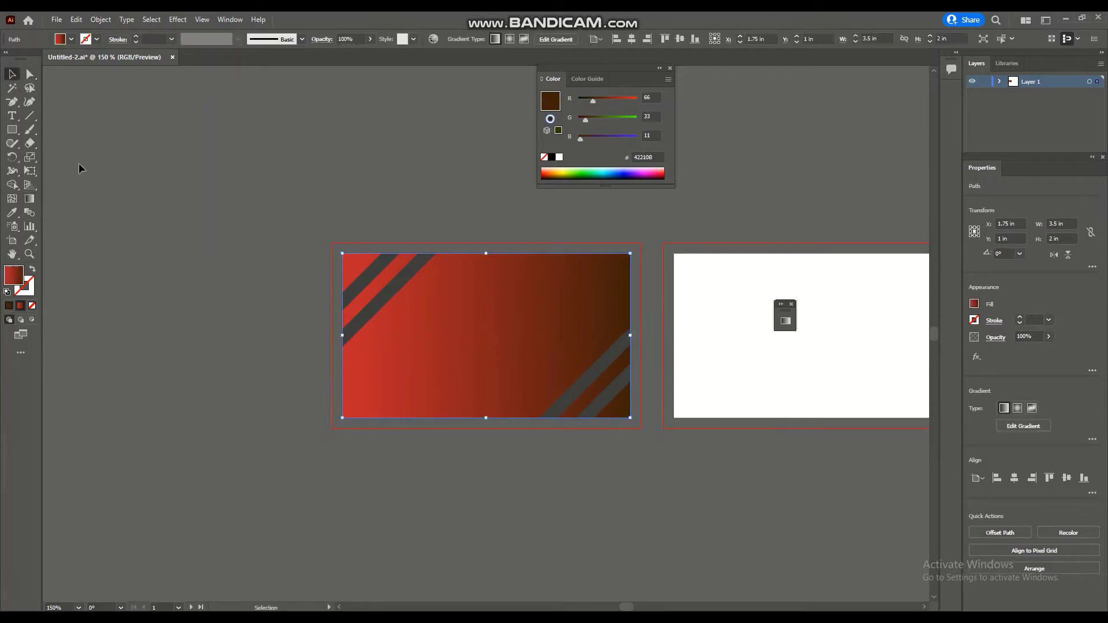
{"action": "left_click", "coordinate": [606, 405]}
{"action": "left_click", "coordinate": [410, 292], "text": "shift"}
{"action": "left_click", "coordinate": [367, 280], "text": "shift"}
{"action": "double_click", "coordinate": [13, 275]}
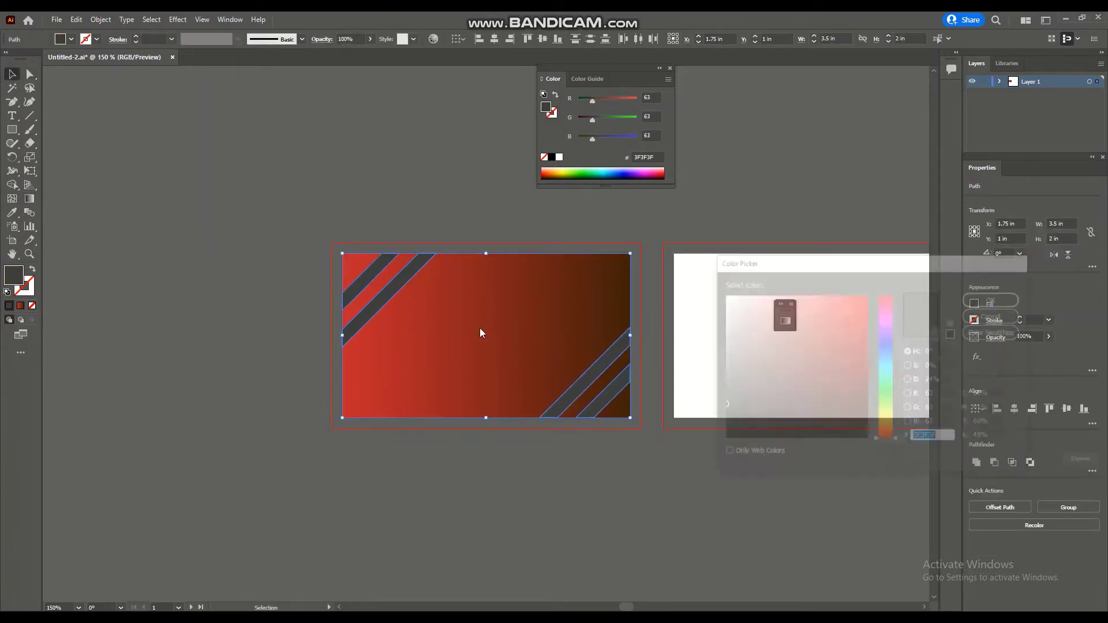
{"action": "left_click", "coordinate": [723, 424]}
{"action": "key", "text": "Return"}
{"action": "double_click", "coordinate": [14, 276]}
{"action": "left_click", "coordinate": [836, 379]}
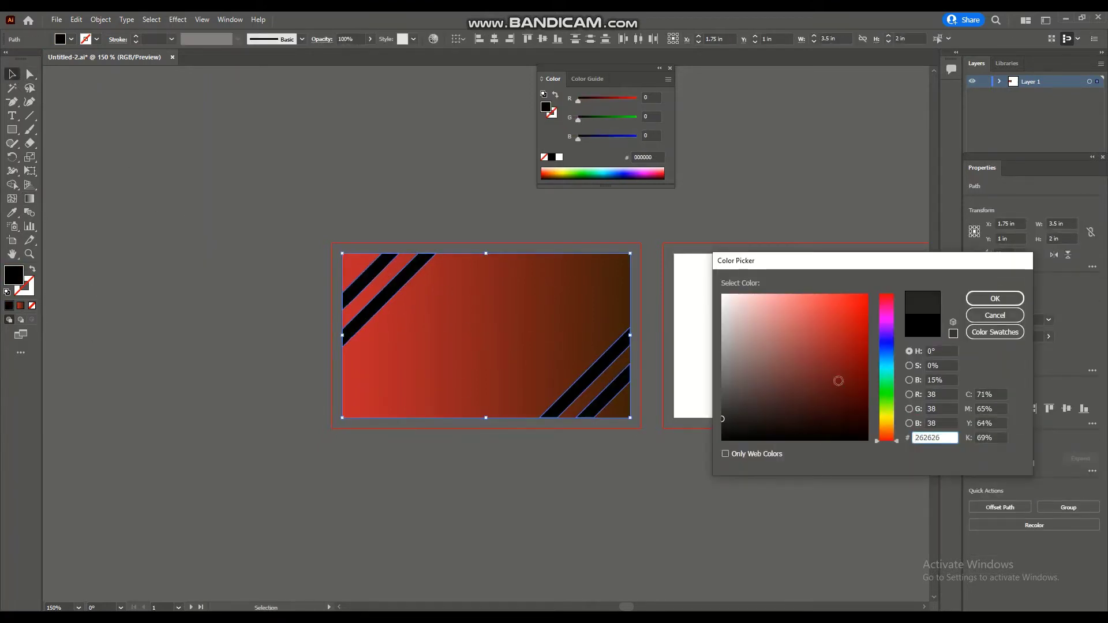
{"action": "key", "text": "Return"}
{"action": "left_click", "coordinate": [866, 548]}
Draw a dark rectangle in the card centre and slide its top-left corner right.
{"action": "left_click", "coordinate": [12, 129]}
{"action": "left_click_drag", "start_coordinate": [399, 301], "coordinate": [567, 378]}
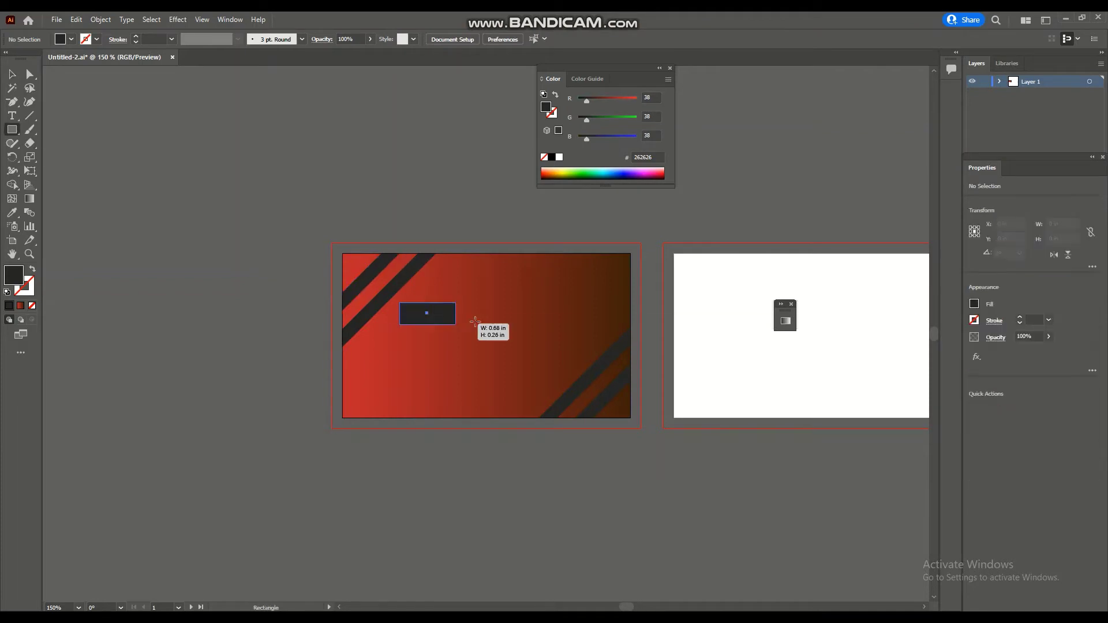
{"action": "key", "text": "ctrl+equal"}
{"action": "left_click", "coordinate": [270, 527]}
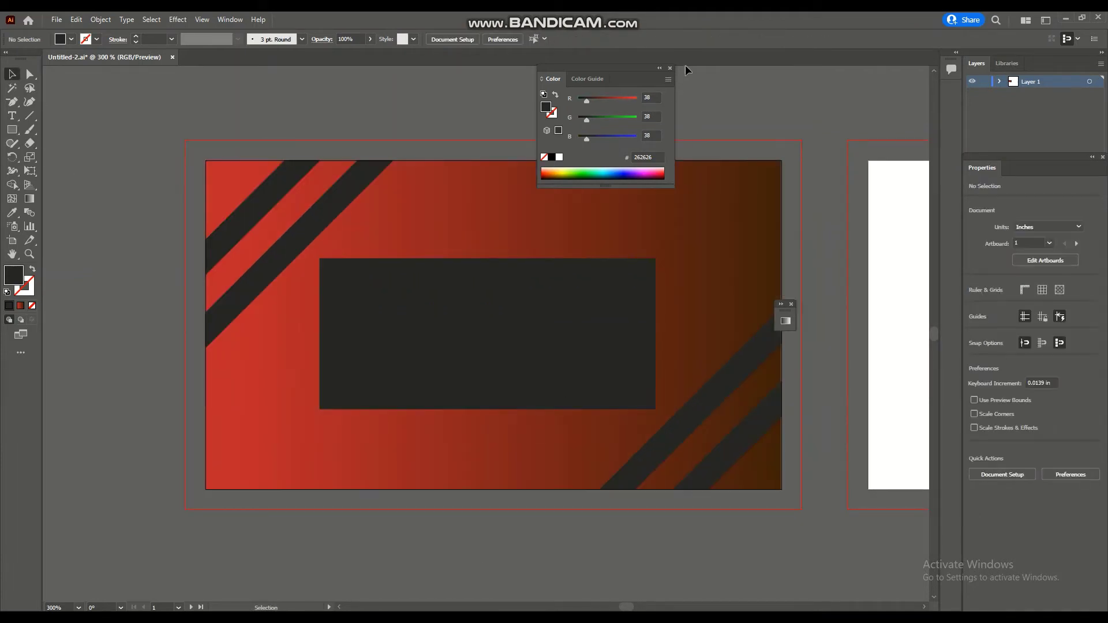
{"action": "key", "text": "ctrl+minus"}
{"action": "key", "text": "ctrl+minus"}
{"action": "key", "text": "ctrl+equal"}
{"action": "key", "text": "ctrl+equal"}
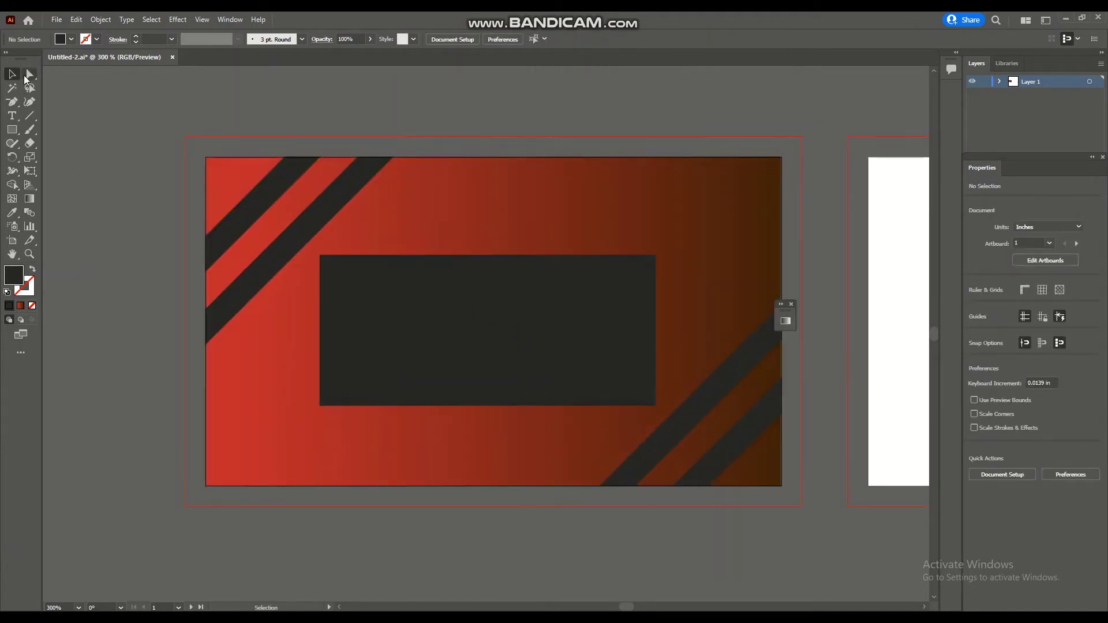
{"action": "key", "text": "a"}
{"action": "mouse_move", "coordinate": [321, 256]}
{"action": "left_mouse_down"}
{"action": "mouse_move", "coordinate": [444, 255]}
{"action": "mouse_move", "coordinate": [377, 220]}
{"action": "left_mouse_up"}
Drag the shape's corners into a parallelogram slanting like the stripes.
{"action": "key", "text": "v"}
{"action": "key", "text": "a"}
{"action": "left_click_drag", "start_coordinate": [573, 212], "coordinate": [573, 220]}
{"action": "left_click_drag", "start_coordinate": [573, 363], "coordinate": [436, 359]}
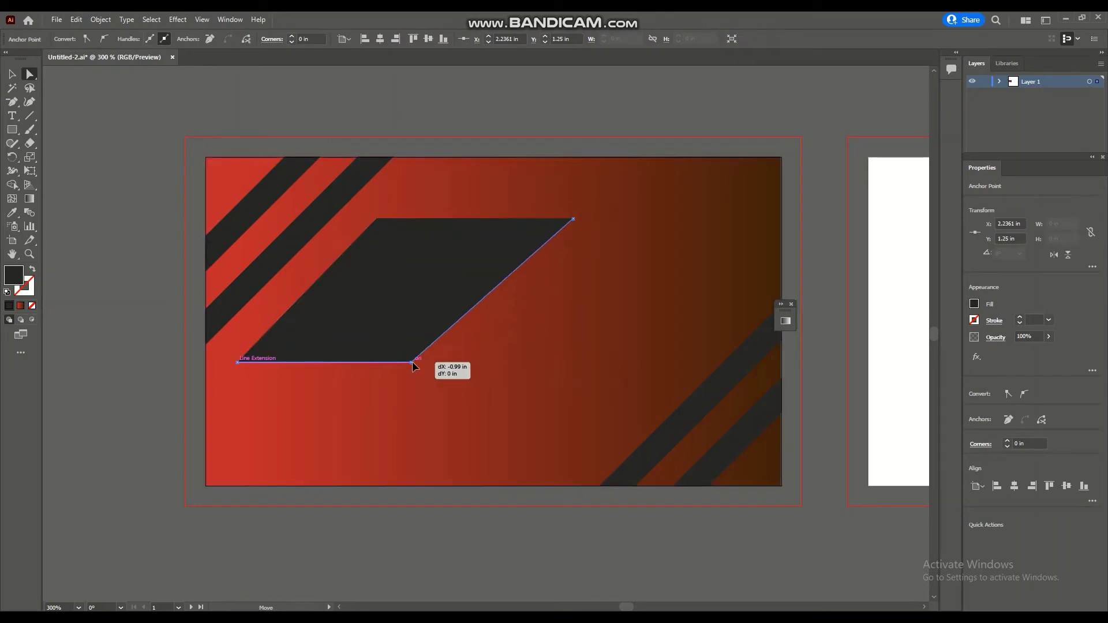
Scale the parallelogram wider and shorter across the card's middle.
{"action": "key", "text": "v"}
{"action": "left_click_drag", "start_coordinate": [571, 362], "coordinate": [708, 420]}
{"action": "left_click_drag", "start_coordinate": [595, 329], "coordinate": [591, 350]}
{"action": "left_click_drag", "start_coordinate": [702, 442], "coordinate": [602, 371]}
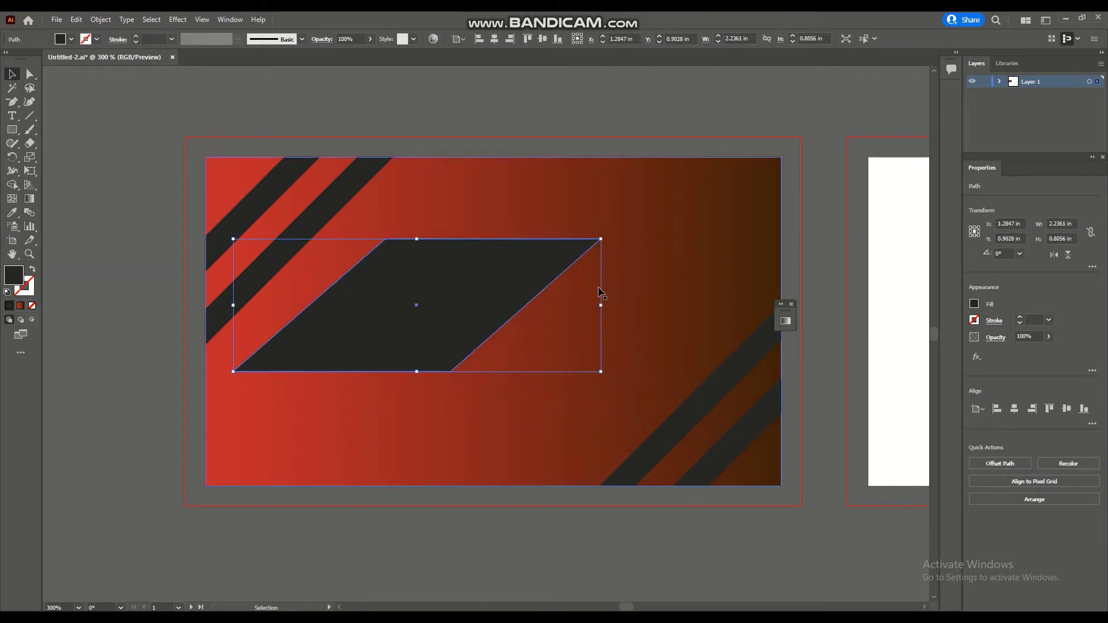
{"action": "mouse_move", "coordinate": [602, 304]}
{"action": "left_mouse_down"}
{"action": "mouse_move", "coordinate": [694, 304]}
{"action": "mouse_move", "coordinate": [602, 305]}
{"action": "left_mouse_up"}
{"action": "left_click_drag", "start_coordinate": [602, 372], "coordinate": [747, 431]}
{"action": "mouse_move", "coordinate": [586, 356]}
{"action": "left_mouse_down"}
{"action": "mouse_move", "coordinate": [561, 344]}
{"action": "mouse_move", "coordinate": [580, 317]}
{"action": "left_mouse_up"}
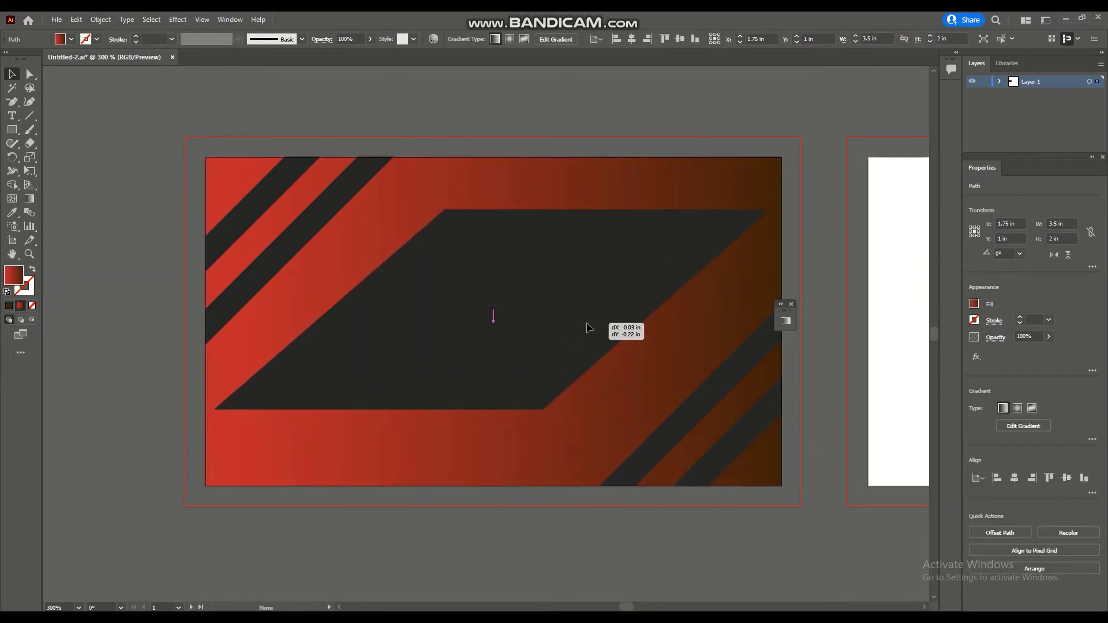
{"action": "key", "text": "ctrl+z"}
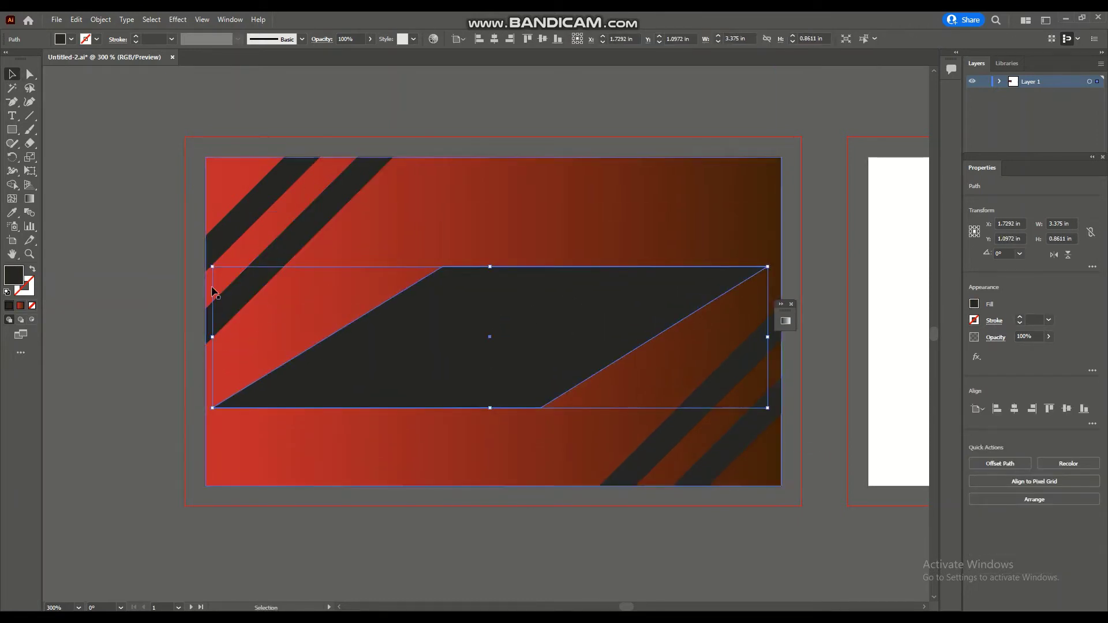
Level the parallelogram's top edge, nudge it into place and zoom out.
{"action": "left_click", "coordinate": [29, 75]}
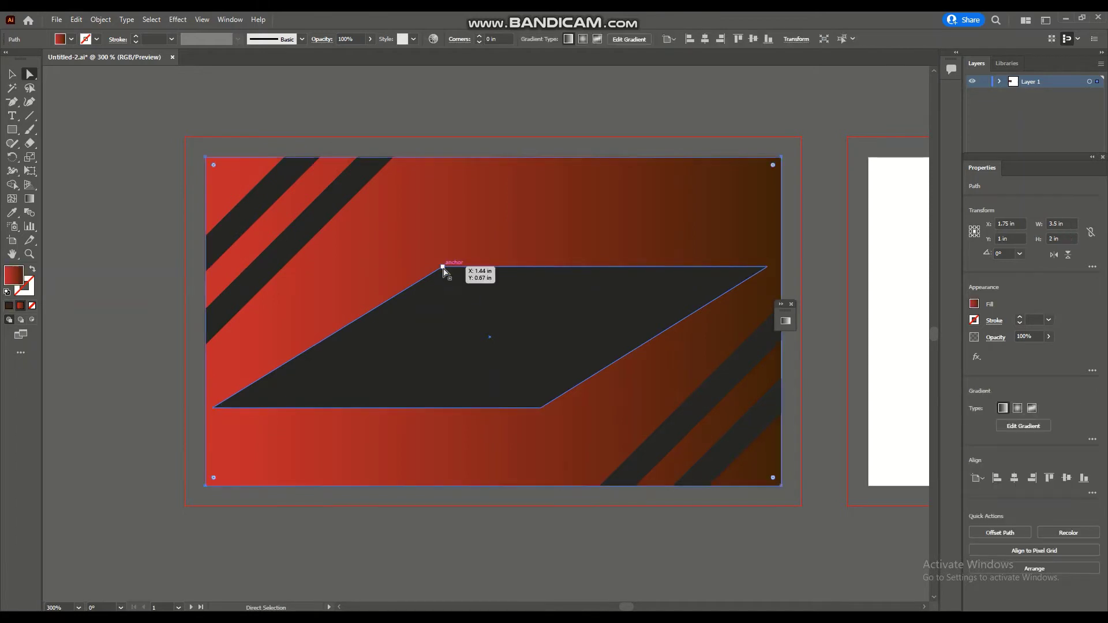
{"action": "left_click_drag", "start_coordinate": [442, 267], "coordinate": [370, 255]}
{"action": "mouse_move", "coordinate": [767, 270]}
{"action": "left_mouse_down"}
{"action": "mouse_move", "coordinate": [670, 254]}
{"action": "mouse_move", "coordinate": [689, 255]}
{"action": "left_mouse_up"}
{"action": "key", "text": "v"}
{"action": "left_click_drag", "start_coordinate": [477, 388], "coordinate": [502, 384]}
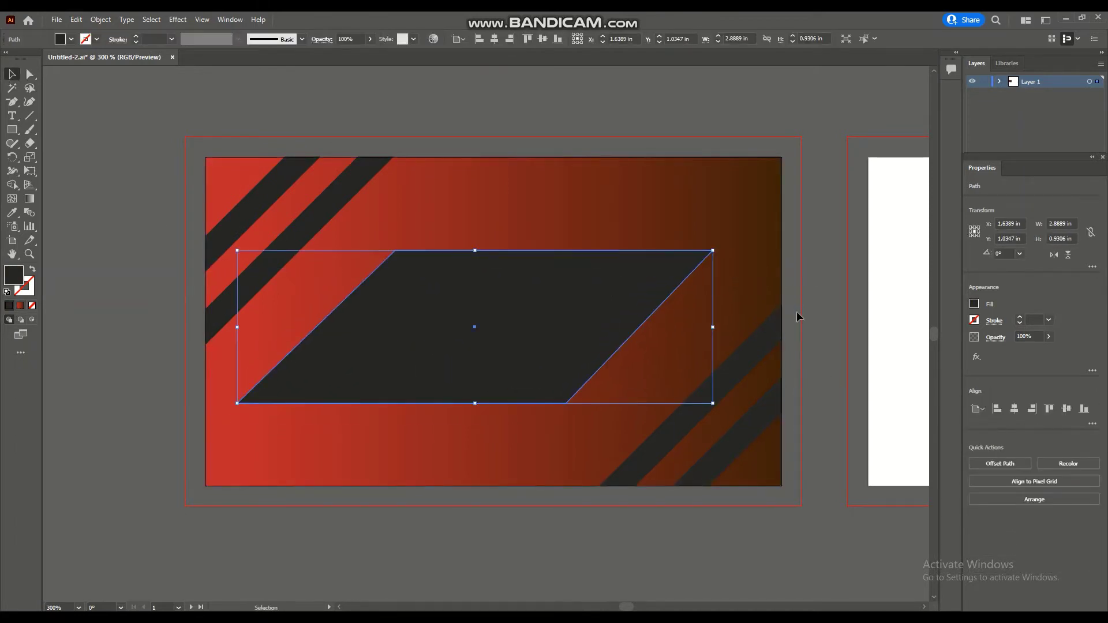
{"action": "key", "text": "ctrl+minus"}
{"action": "key", "text": "ctrl+minus"}
{"action": "key", "text": "ctrl+equal"}
{"action": "key", "text": "ctrl+minus"}
Colour the parallelogram and diagonal stripes orange #f07800.
{"action": "left_click", "coordinate": [365, 284], "text": "shift"}
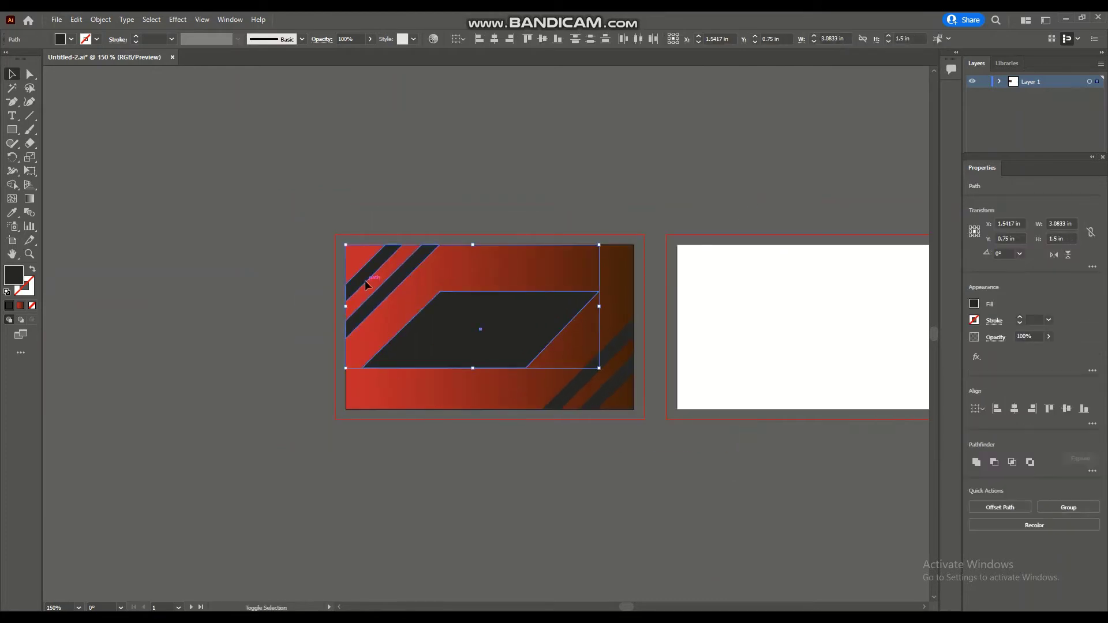
{"action": "double_click", "coordinate": [14, 276]}
{"action": "type", "text": "f07800"}
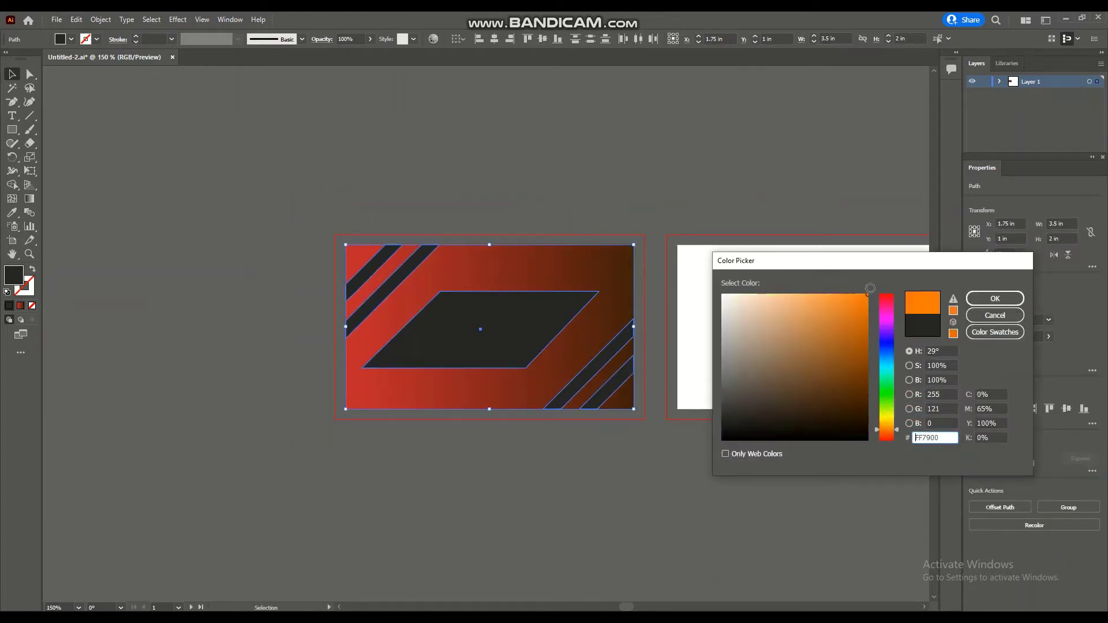
{"action": "key", "text": "Return"}
Set the card background fill to dark grey #2d2d2d.
{"action": "left_click", "coordinate": [8, 306]}
{"action": "double_click", "coordinate": [14, 276]}
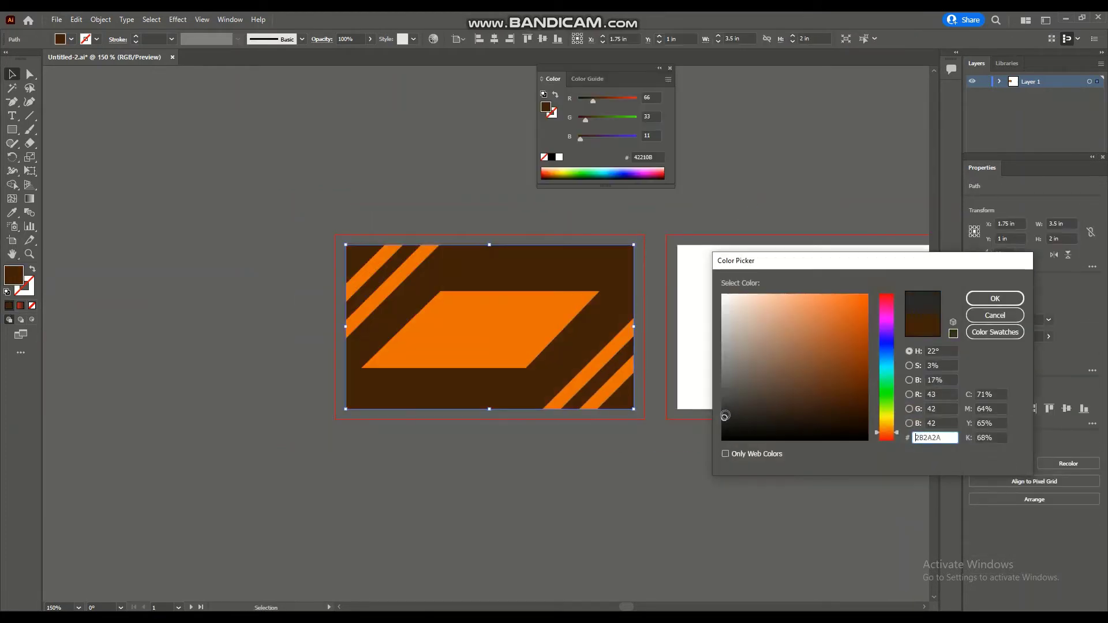
{"action": "type", "text": "2d2d2d"}
{"action": "key", "text": "Return"}
{"action": "left_click", "coordinate": [661, 448]}
{"action": "left_click", "coordinate": [669, 68]}
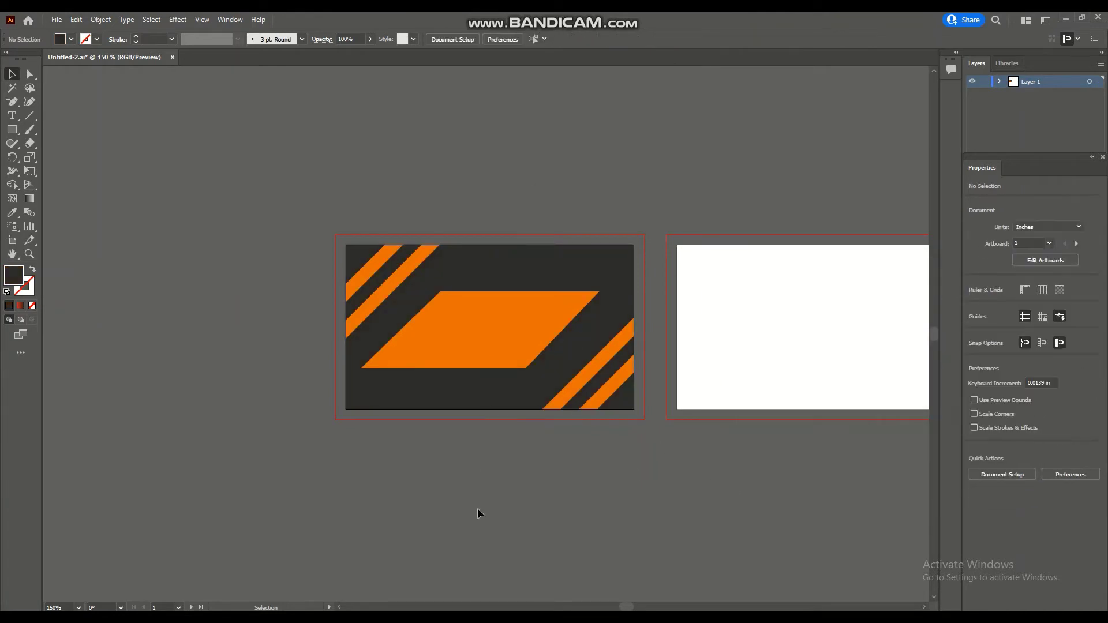
Zoom in to inspect the orange parallelogram's anchor points, then deselect.
{"action": "key", "text": "ctrl+plus"}
{"action": "left_click", "coordinate": [577, 357]}
{"action": "key", "text": "a"}
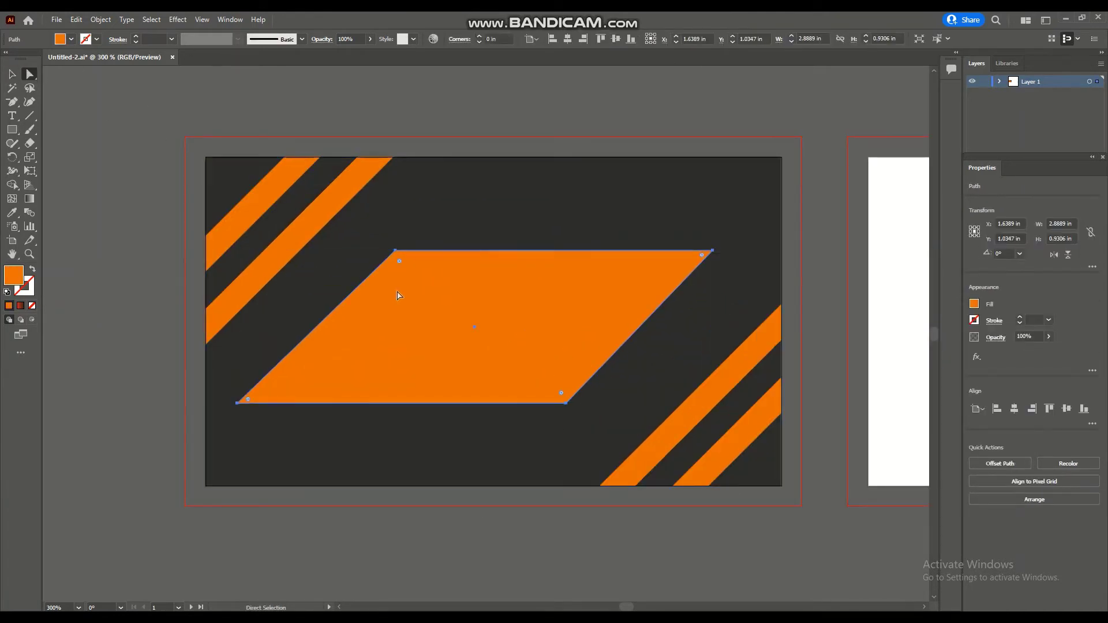
{"action": "left_click", "coordinate": [618, 522]}
{"action": "key", "text": "ctrl+minus"}
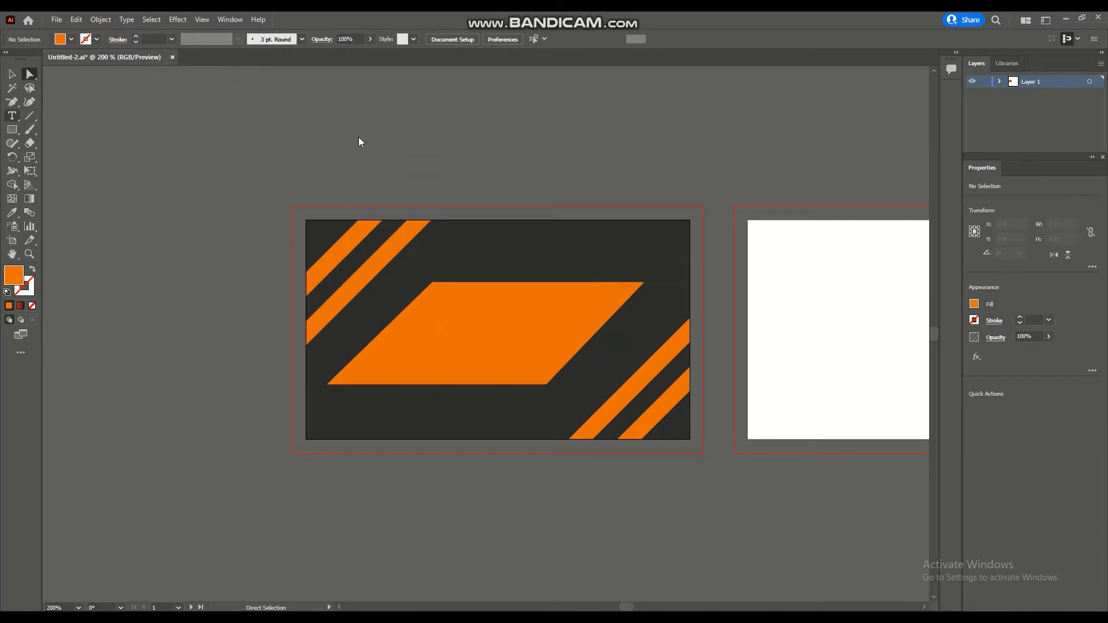
Add a trial name line as outlines on the parallelogram, then delete it.
{"action": "key", "text": "t"}
{"action": "left_click_drag", "start_coordinate": [180, 111], "coordinate": [366, 174]}
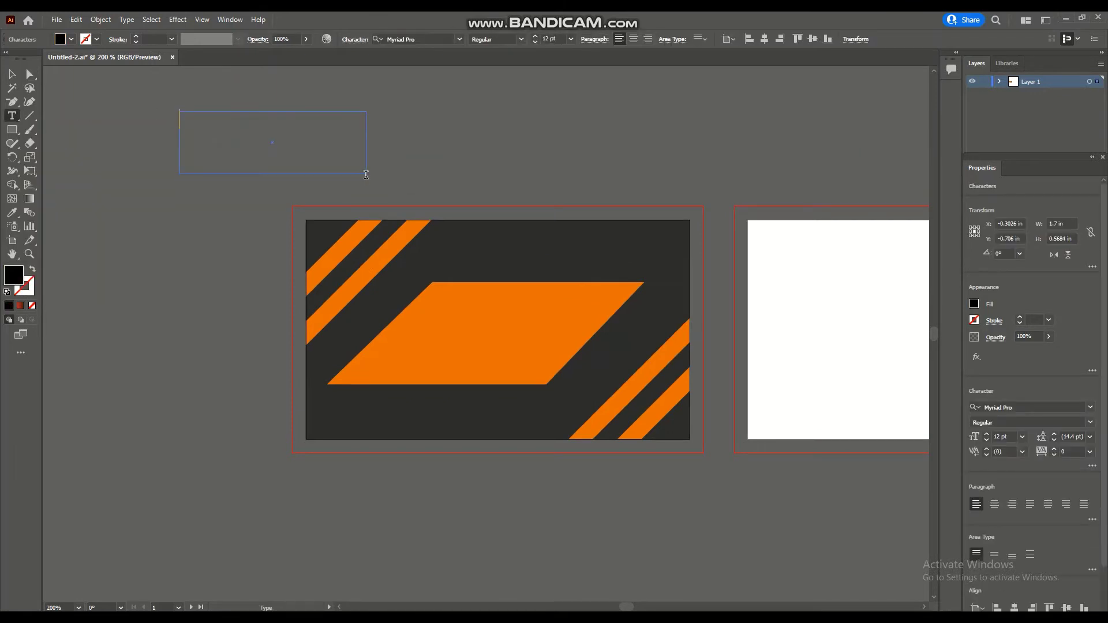
{"action": "type", "text": "Ahmed"}
{"action": "right_click", "coordinate": [185, 118]}
{"action": "left_click", "coordinate": [231, 220]}
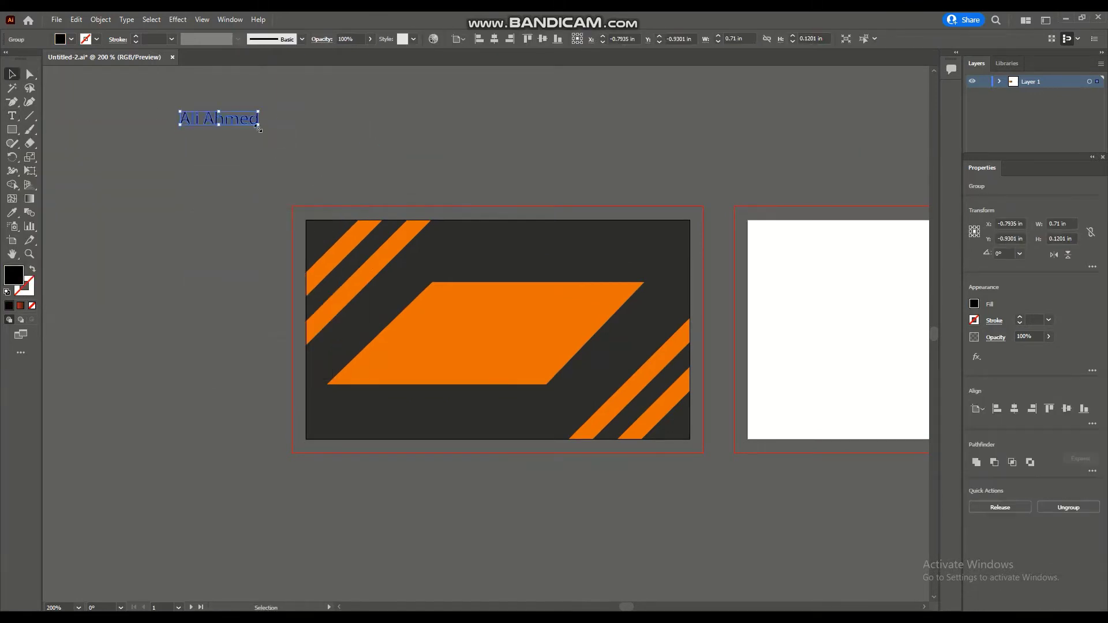
{"action": "left_click_drag", "start_coordinate": [267, 120], "coordinate": [541, 311]}
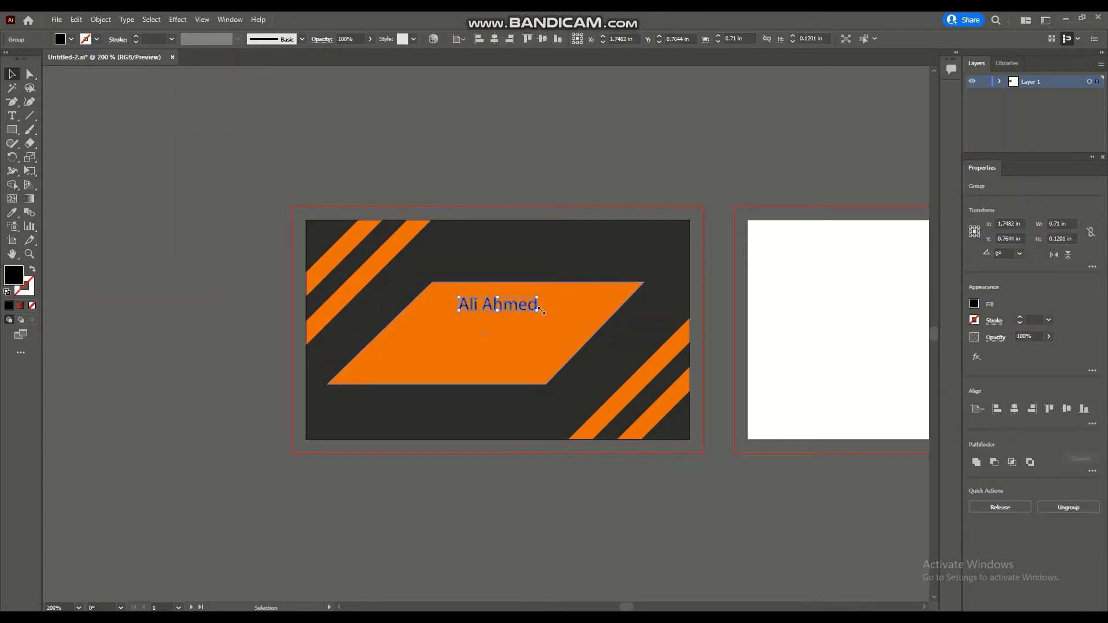
{"action": "key", "text": "Delete"}
Create a new Bell MT placeholder text box above the card, undoing a trial move.
{"action": "key", "text": "t"}
{"action": "left_click_drag", "start_coordinate": [197, 126], "coordinate": [336, 153]}
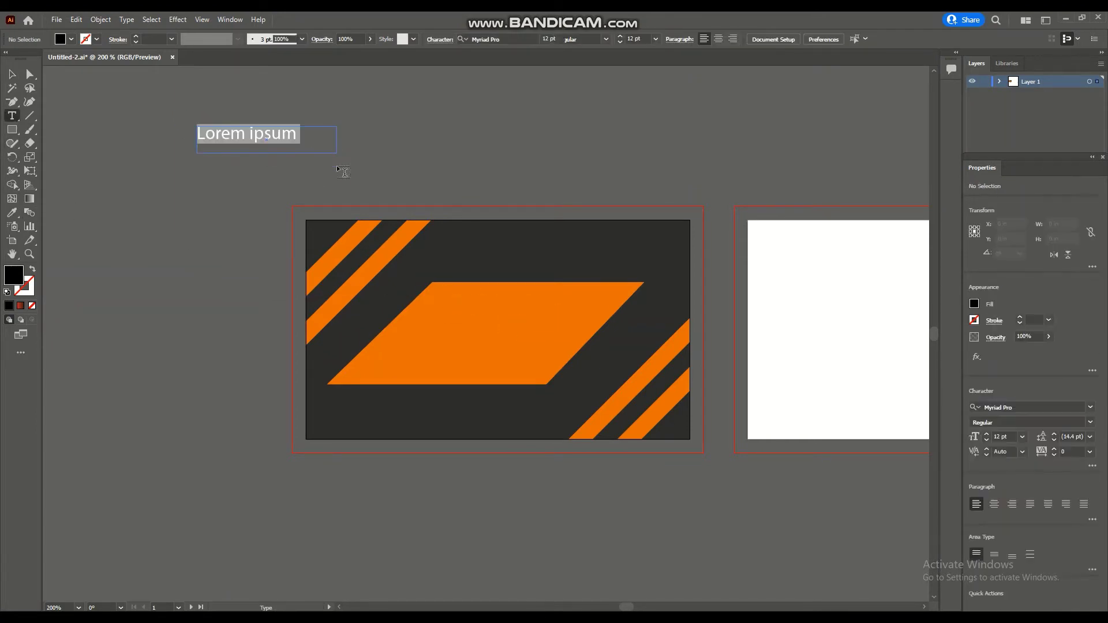
{"action": "left_click", "coordinate": [1091, 407]}
{"action": "left_click", "coordinate": [853, 240]}
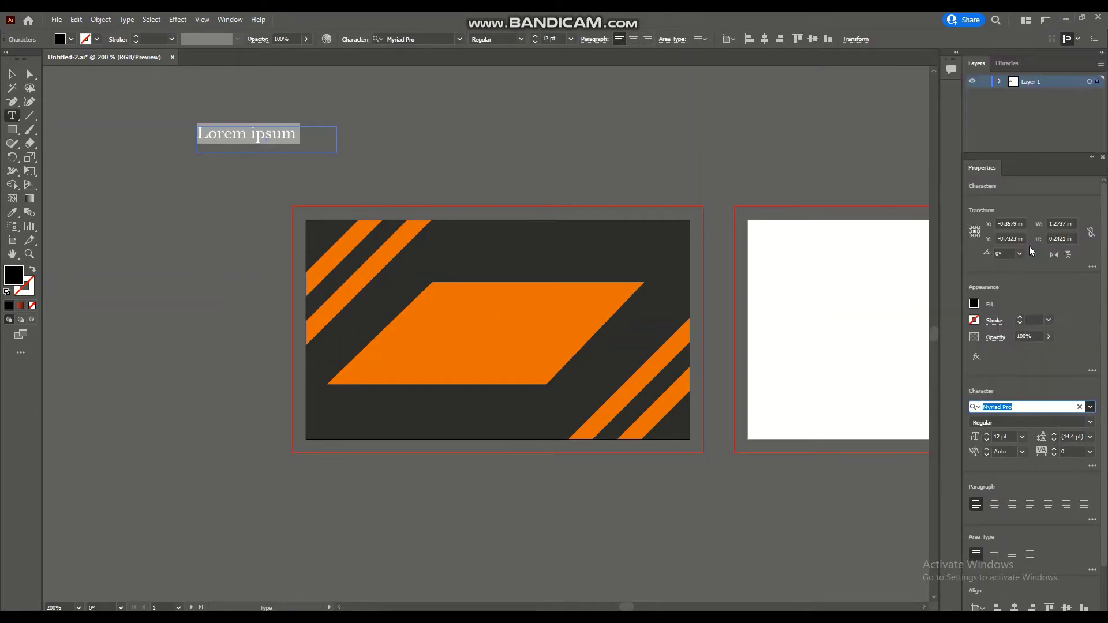
{"action": "key", "text": "Escape"}
{"action": "right_click", "coordinate": [285, 139]}
{"action": "left_click_drag", "start_coordinate": [271, 134], "coordinate": [524, 310]}
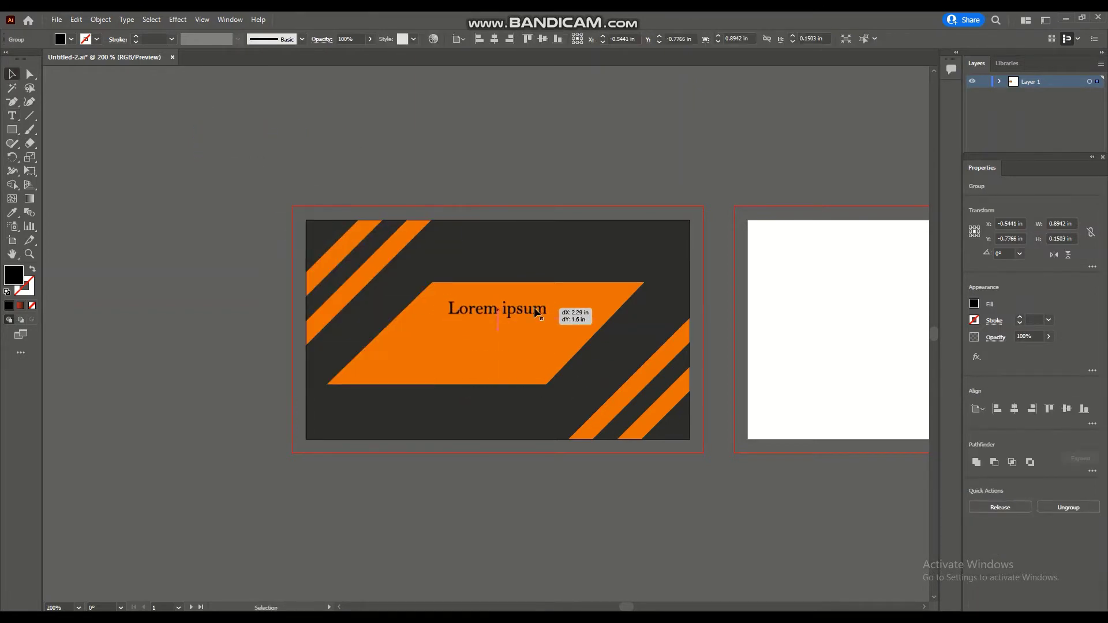
{"action": "key", "text": "ctrl+z"}
Replace the Lorem ipsum placeholder with the name and move it onto the parallelogram.
{"action": "left_click_drag", "start_coordinate": [294, 131], "coordinate": [193, 149]}
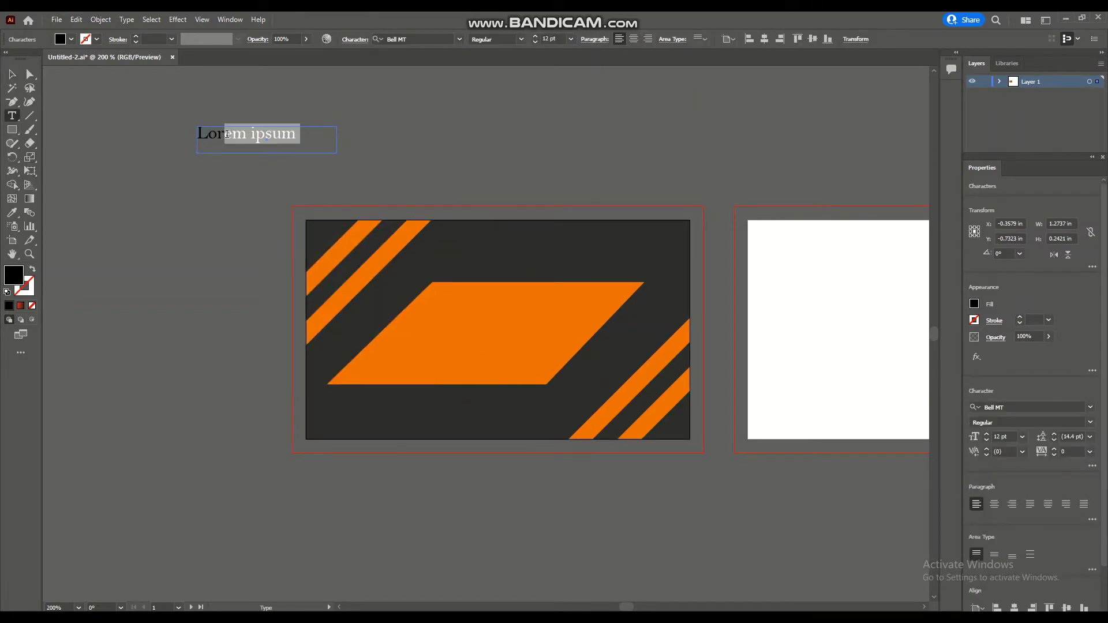
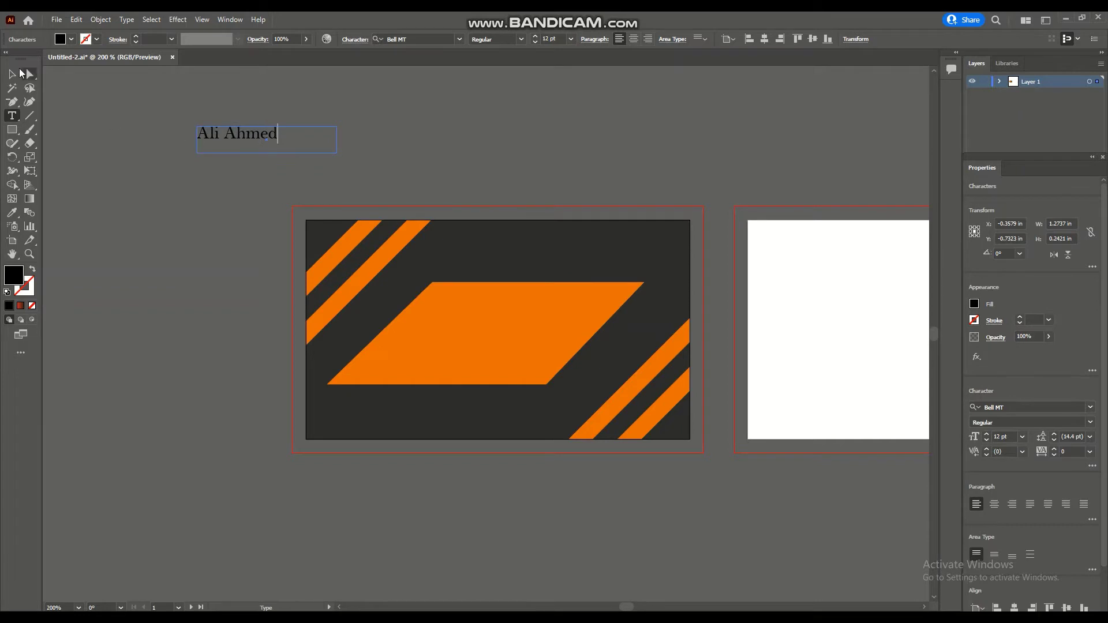
{"action": "left_click", "coordinate": [12, 74]}
{"action": "right_click", "coordinate": [257, 134]}
{"action": "mouse_move", "coordinate": [250, 134]}
{"action": "left_mouse_down"}
{"action": "mouse_move", "coordinate": [521, 300]}
{"action": "mouse_move", "coordinate": [497, 323]}
{"action": "left_mouse_up"}
{"action": "left_click", "coordinate": [647, 210]}
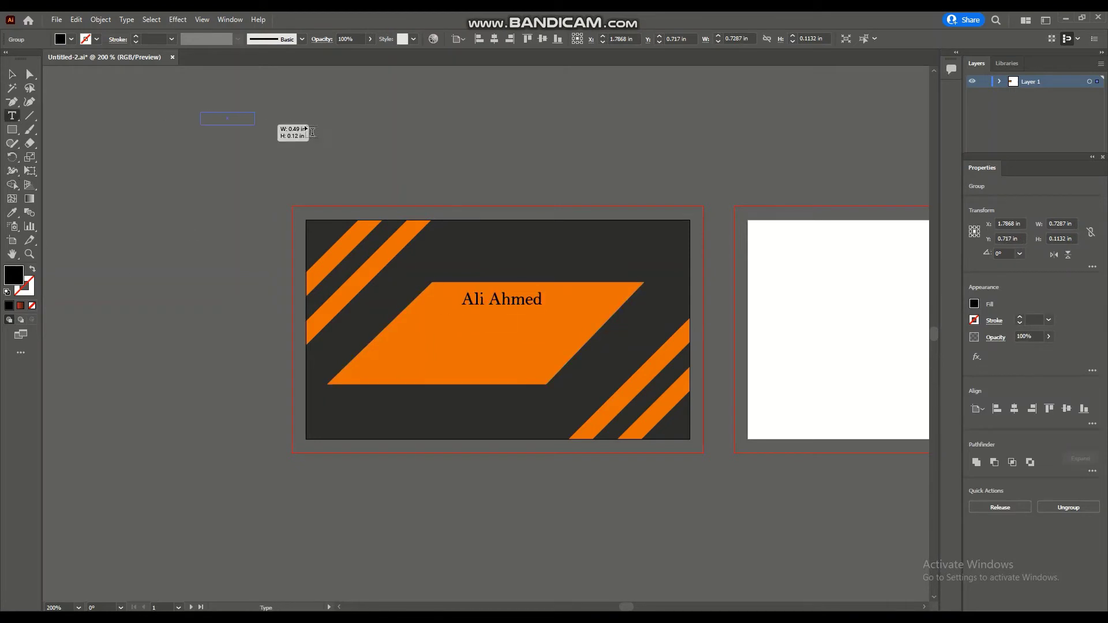
Type the address line and place it below the name on the card.
{"action": "left_click_drag", "start_coordinate": [313, 132], "coordinate": [350, 126]}
{"action": "type", "text": "CHi"}
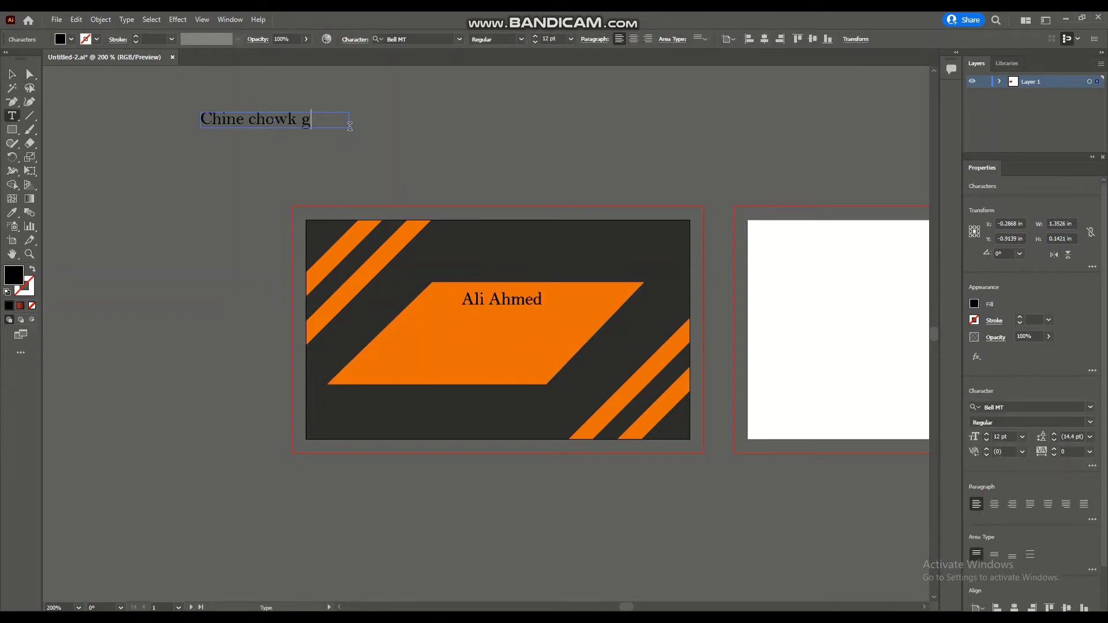
{"action": "left_click", "coordinate": [13, 73]}
{"action": "right_click", "coordinate": [260, 119]}
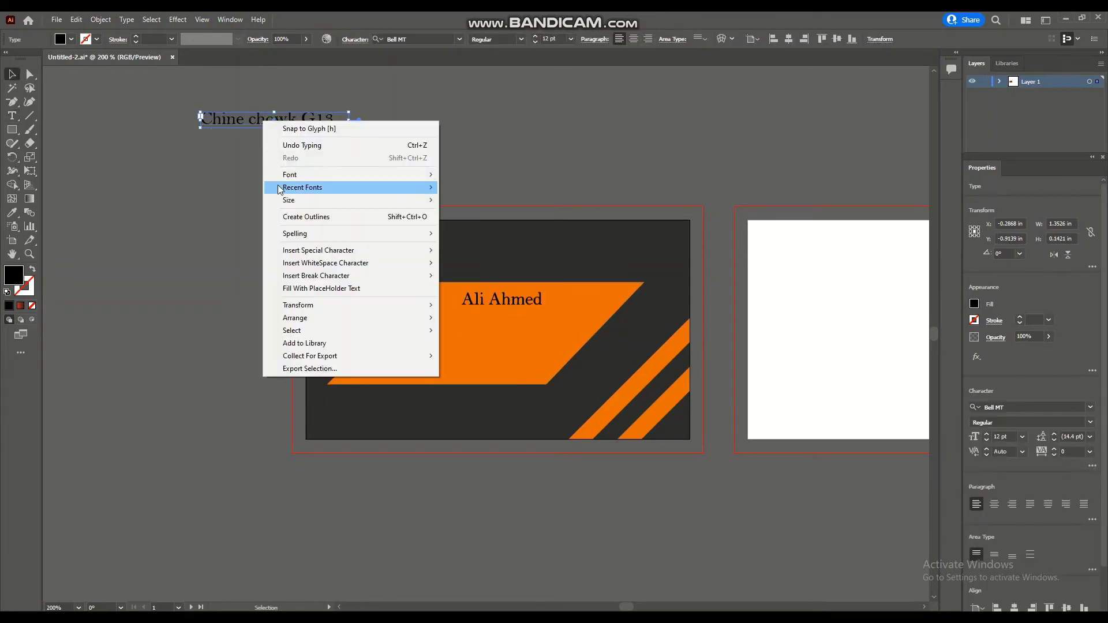
{"action": "mouse_move", "coordinate": [321, 126]}
{"action": "left_mouse_down"}
{"action": "mouse_move", "coordinate": [578, 330]}
{"action": "mouse_move", "coordinate": [565, 329]}
{"action": "left_mouse_up"}
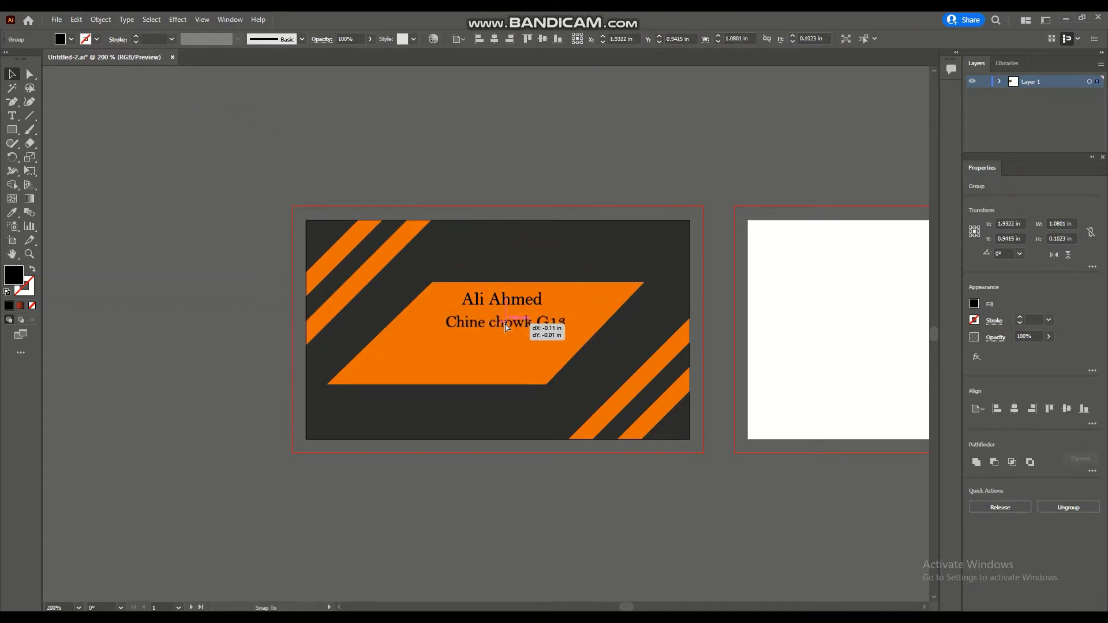
{"action": "left_click_drag", "start_coordinate": [484, 300], "coordinate": [497, 308]}
Make the name and address text white.
{"action": "left_click", "coordinate": [515, 324]}
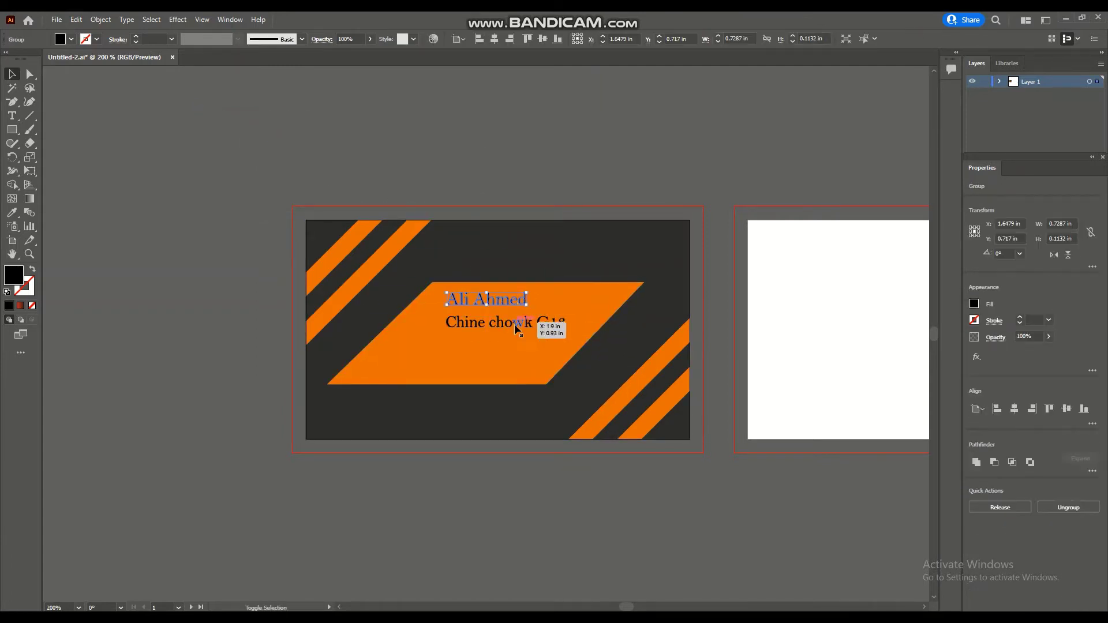
{"action": "double_click", "coordinate": [14, 275]}
{"action": "left_click_drag", "start_coordinate": [729, 301], "coordinate": [709, 290]}
{"action": "key", "text": "Return"}
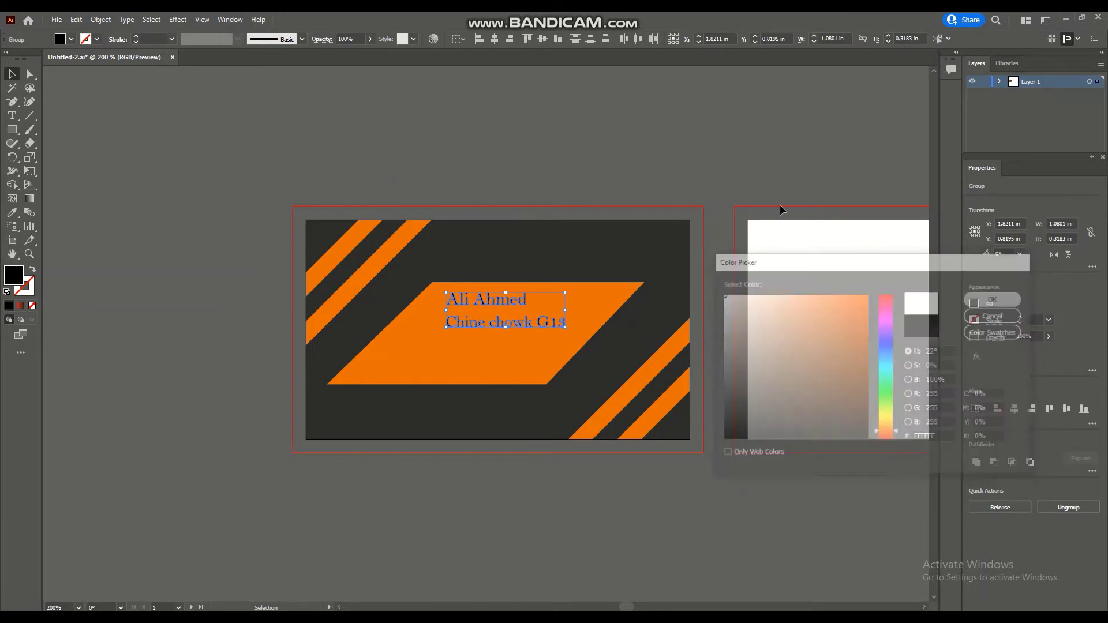
{"action": "left_click", "coordinate": [90, 205]}
Type the phone number in Myriad Variable Concept and convert it to outlines.
{"action": "left_click", "coordinate": [9, 121]}
{"action": "left_click_drag", "start_coordinate": [239, 149], "coordinate": [421, 175]}
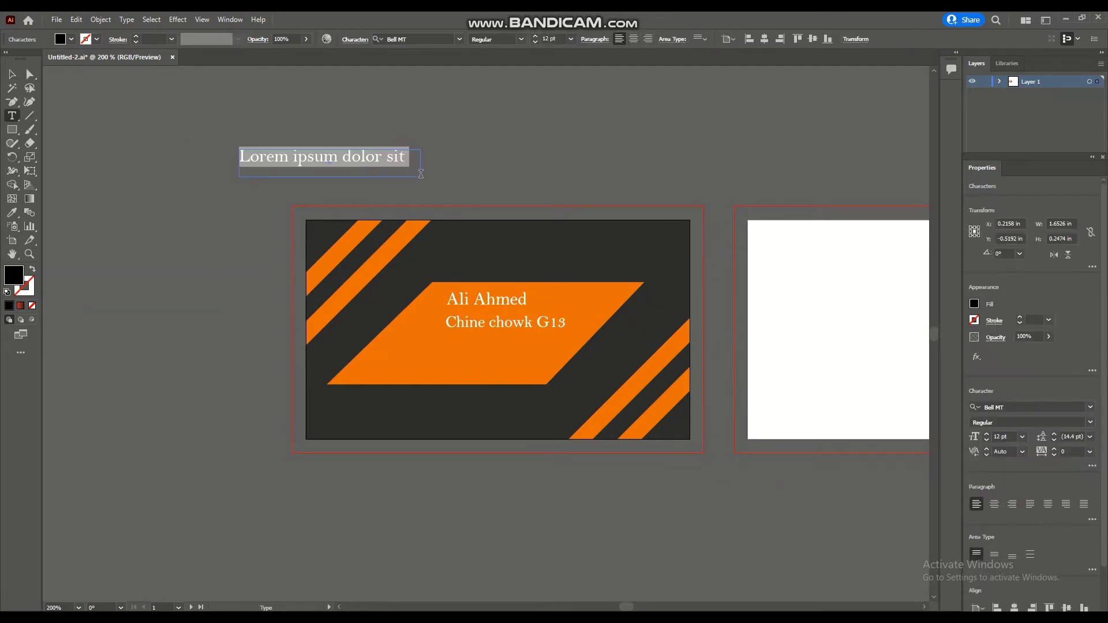
{"action": "type", "text": "1234-1234567"}
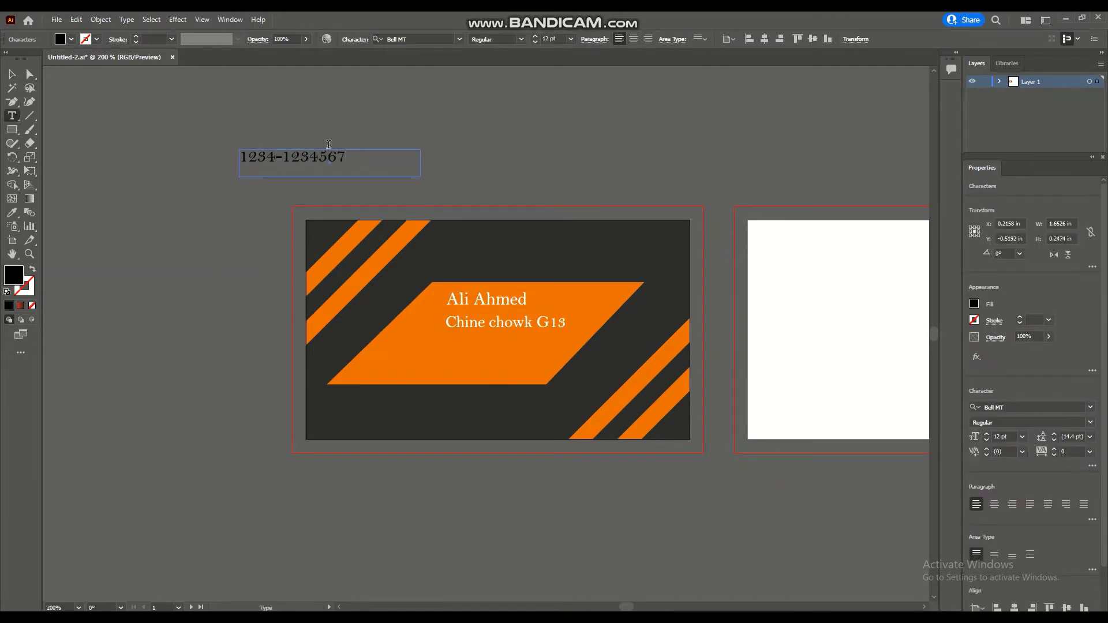
{"action": "key", "text": "ctrl+a"}
{"action": "left_click", "coordinate": [1090, 407]}
{"action": "left_click", "coordinate": [866, 310]}
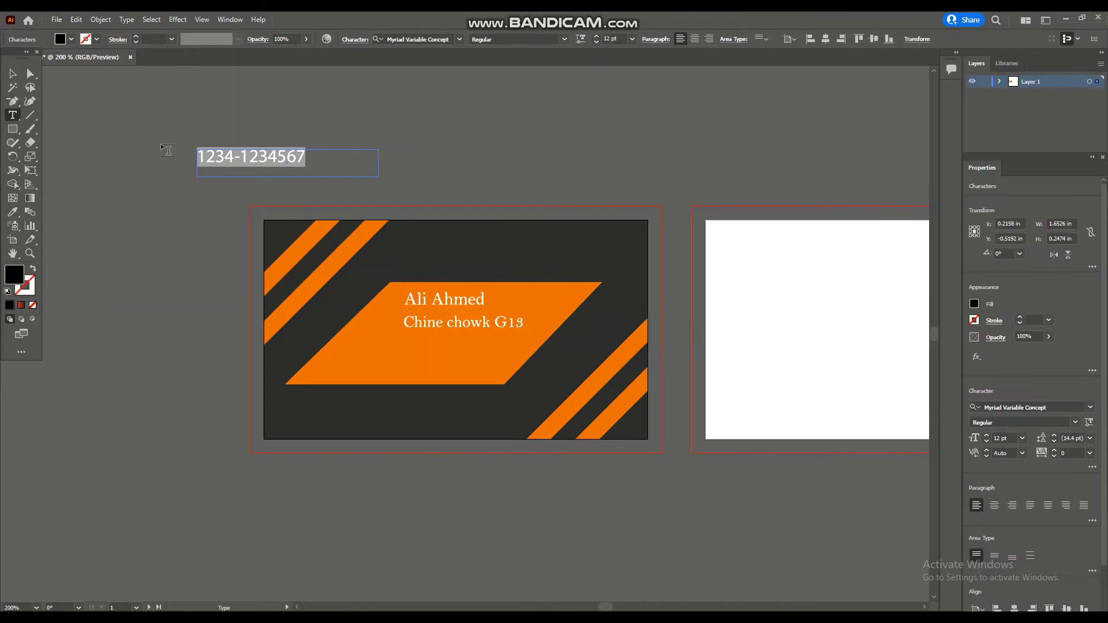
{"action": "right_click", "coordinate": [226, 136]}
{"action": "left_click", "coordinate": [243, 225]}
{"action": "key", "text": "Escape"}
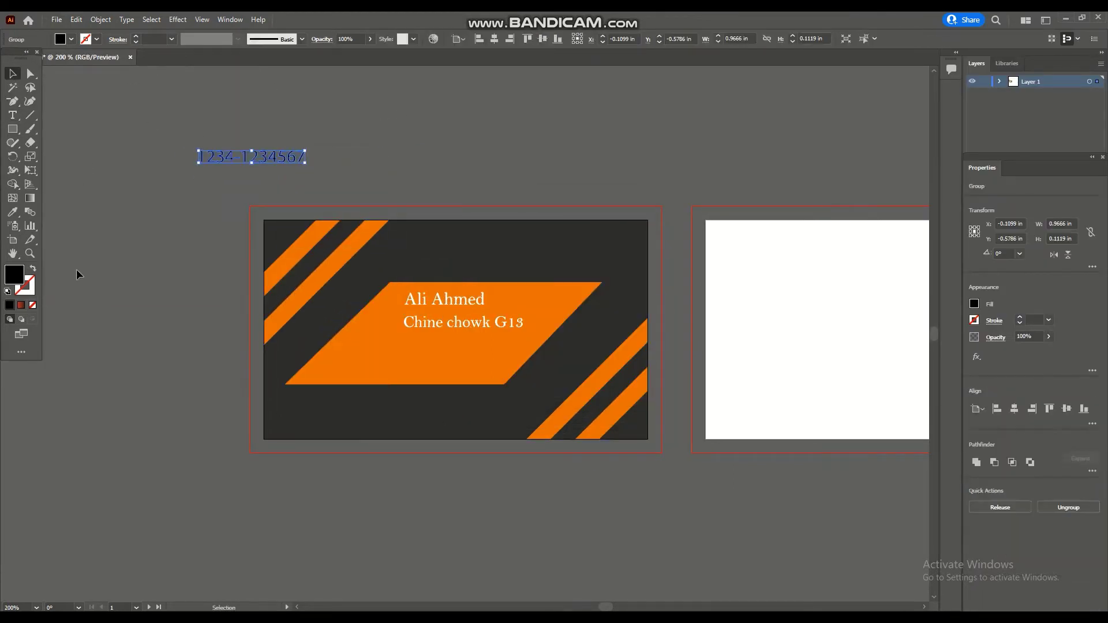
Fill the phone number #FFFFFF and stack it with the name and address lines.
{"action": "double_click", "coordinate": [15, 274]}
{"action": "type", "text": "ffffff"}
{"action": "key", "text": "Return"}
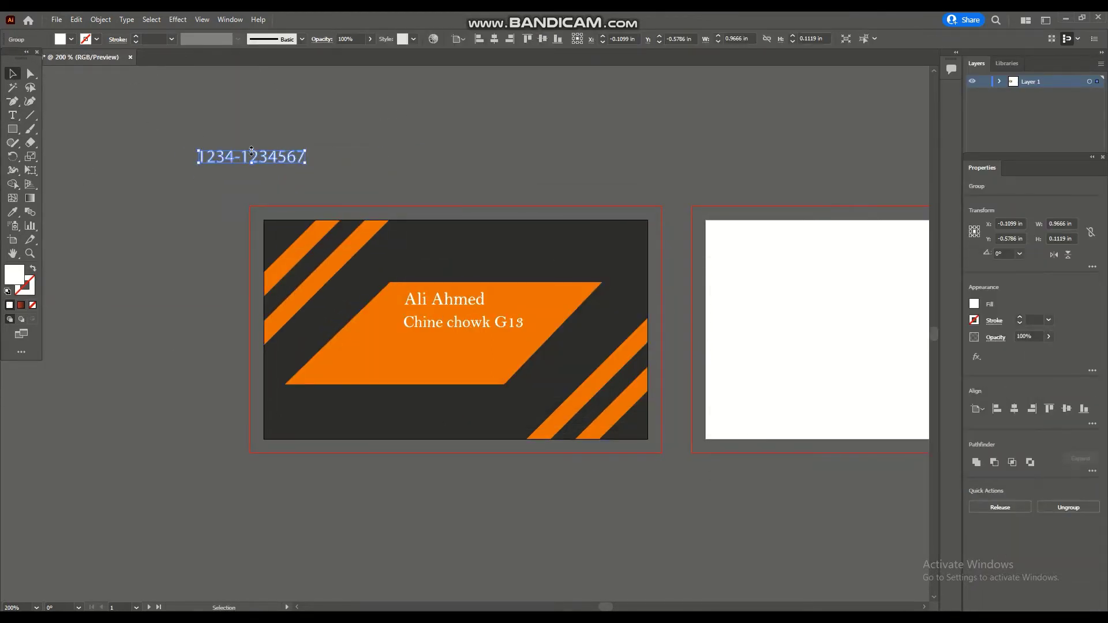
{"action": "mouse_move", "coordinate": [229, 154]}
{"action": "left_mouse_down"}
{"action": "mouse_move", "coordinate": [448, 360]}
{"action": "mouse_move", "coordinate": [503, 351]}
{"action": "left_mouse_up"}
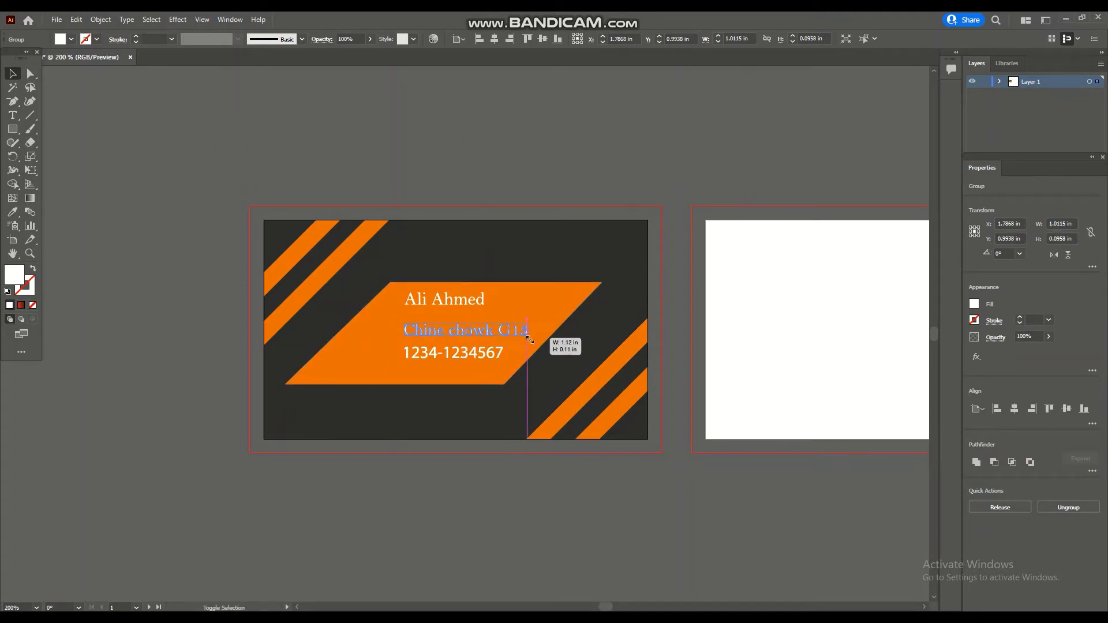
{"action": "left_click_drag", "start_coordinate": [462, 298], "coordinate": [464, 306]}
{"action": "left_click_drag", "start_coordinate": [508, 330], "coordinate": [508, 328]}
{"action": "left_click_drag", "start_coordinate": [454, 352], "coordinate": [453, 356]}
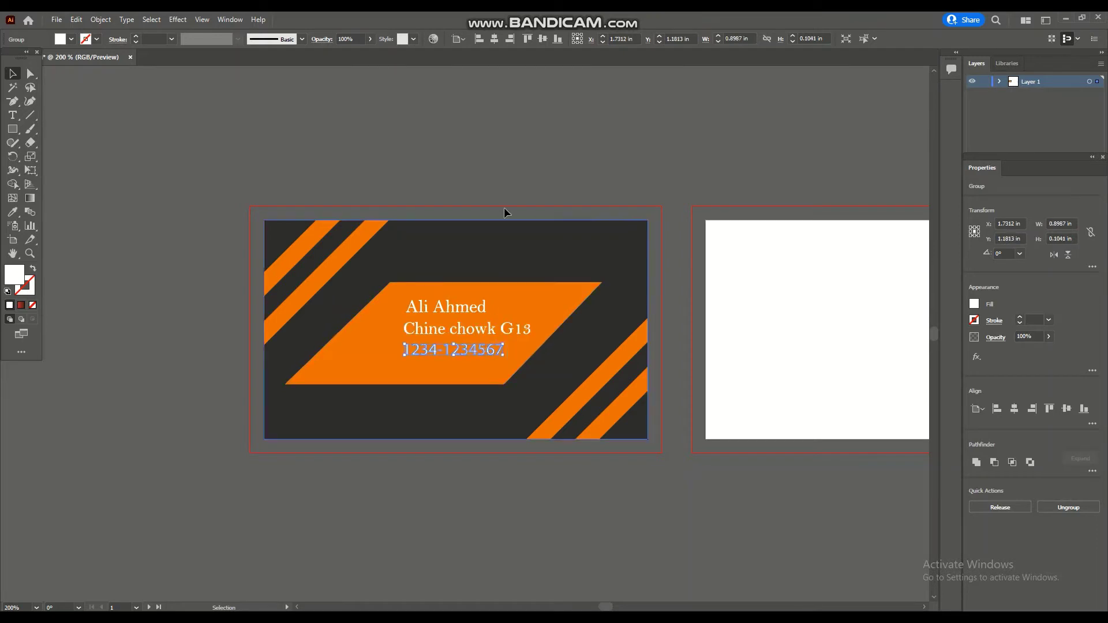
{"action": "left_click", "coordinate": [525, 176]}
Bring the contact icon group beside the card front.
{"action": "key", "text": "ctrl+minus"}
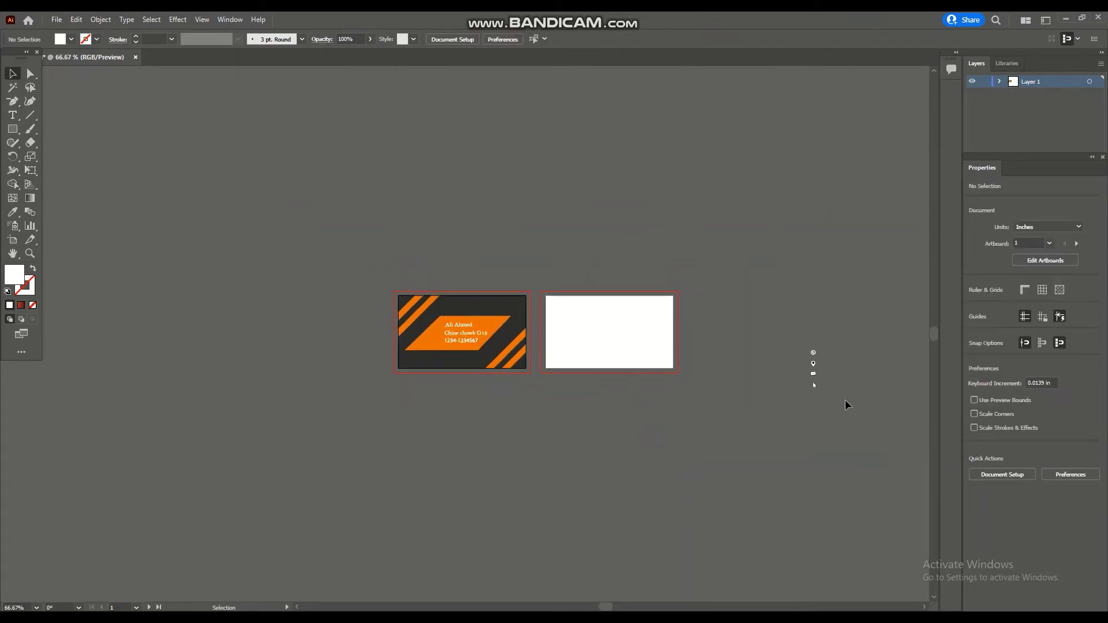
{"action": "scroll", "coordinate": [700, 386], "scroll_direction": "right", "scroll_amount": 5}
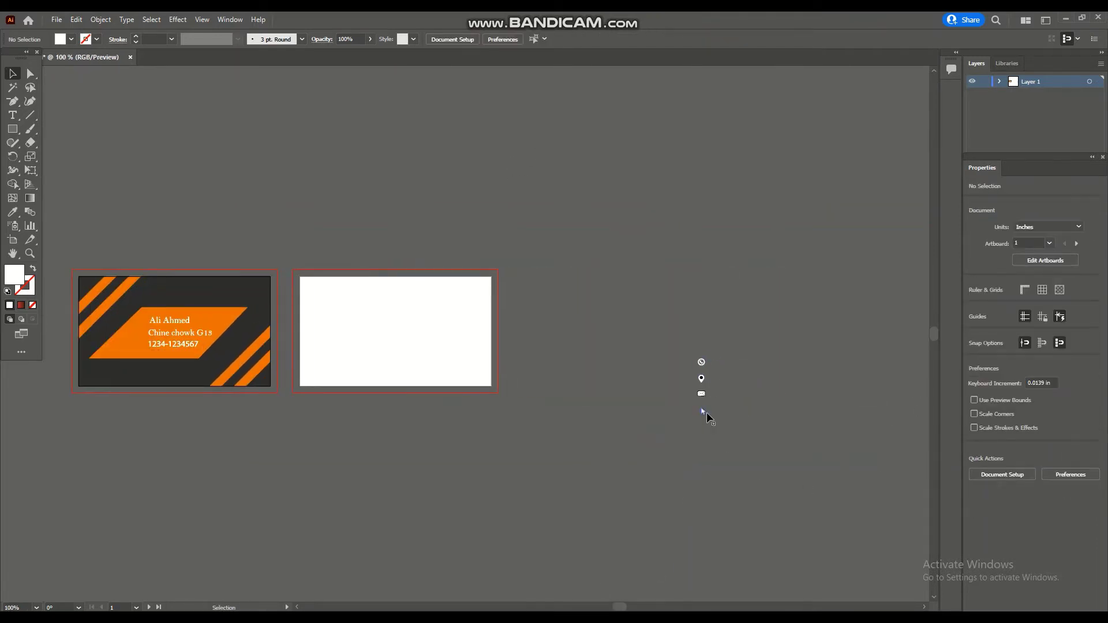
{"action": "left_click_drag", "start_coordinate": [139, 335], "coordinate": [139, 327]}
{"action": "scroll", "coordinate": [600, 598], "scroll_direction": "left", "scroll_amount": 5}
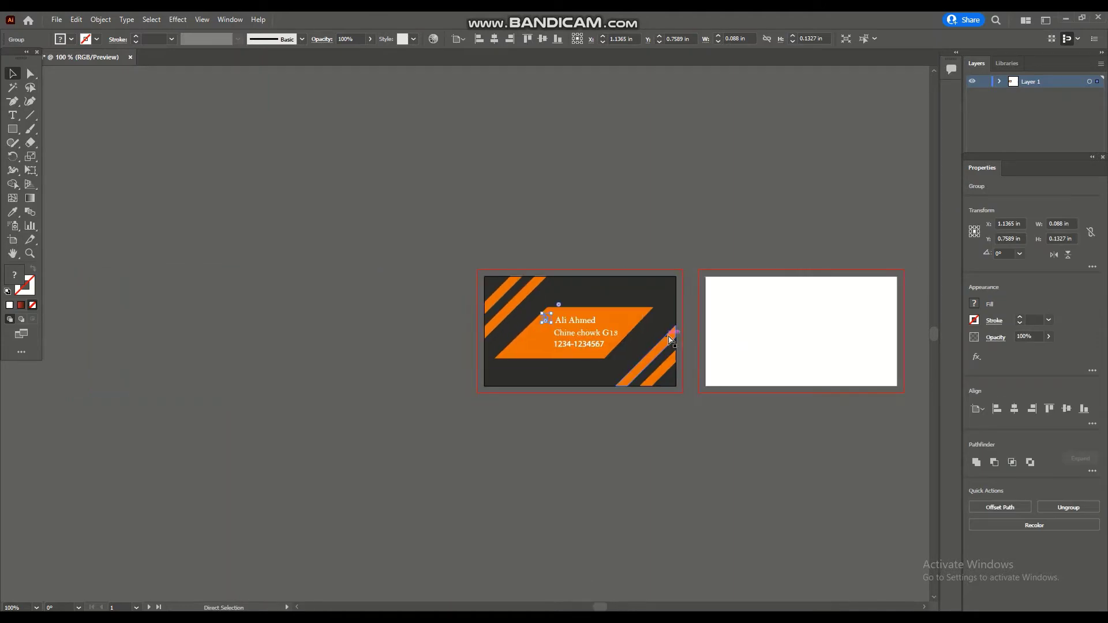
{"action": "scroll", "coordinate": [456, 365], "scroll_direction": "up", "scroll_amount": 2}
{"action": "left_click", "coordinate": [473, 361], "text": "ctrl"}
{"action": "key", "text": "ctrl+minus"}
{"action": "key", "text": "ctrl+minus"}
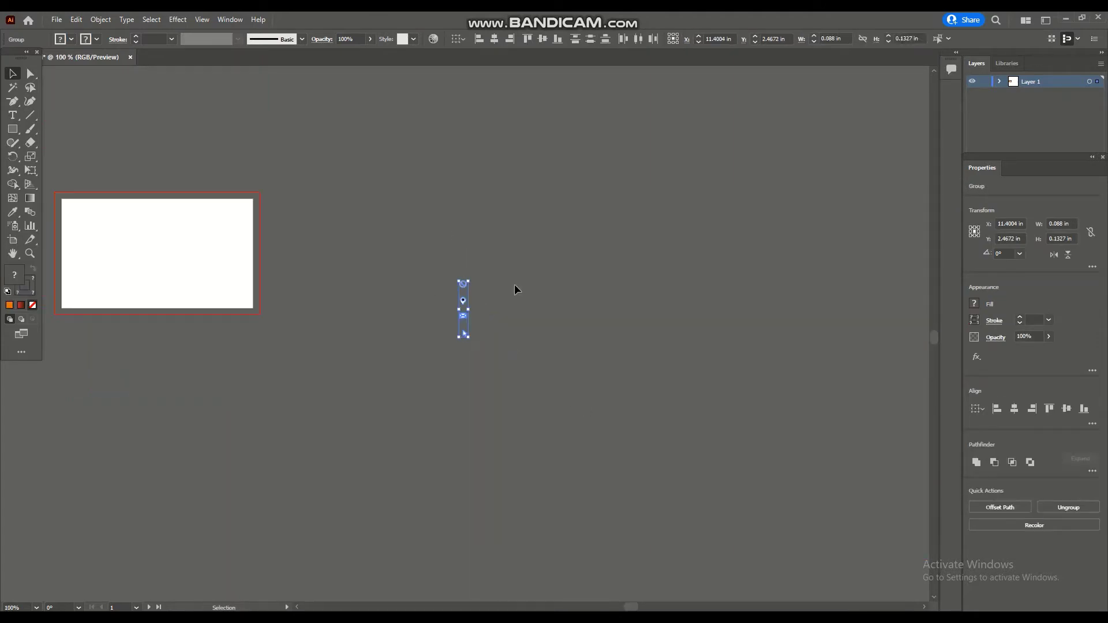
{"action": "scroll", "coordinate": [639, 584], "scroll_direction": "left", "scroll_amount": 5}
{"action": "left_click_drag", "start_coordinate": [810, 312], "coordinate": [380, 330]}
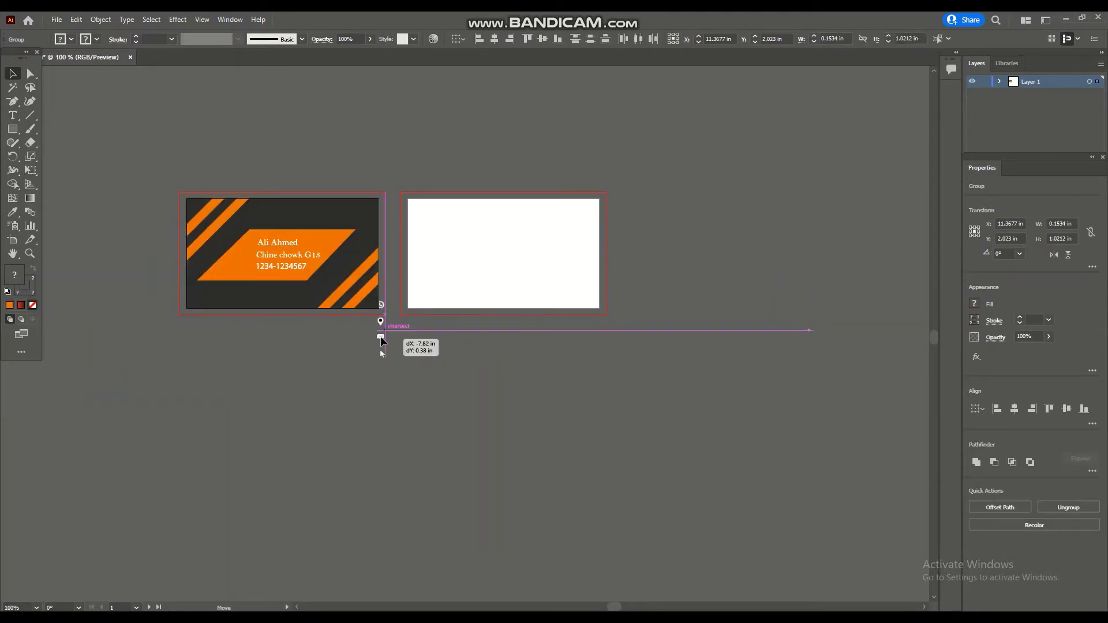
Ungroup the contact icons and move the location pin beside the address line.
{"action": "right_click", "coordinate": [382, 340]}
{"action": "left_click", "coordinate": [288, 320]}
{"action": "key", "text": "ctrl+plus"}
{"action": "key", "text": "ctrl+plus"}
{"action": "left_click", "coordinate": [245, 323]}
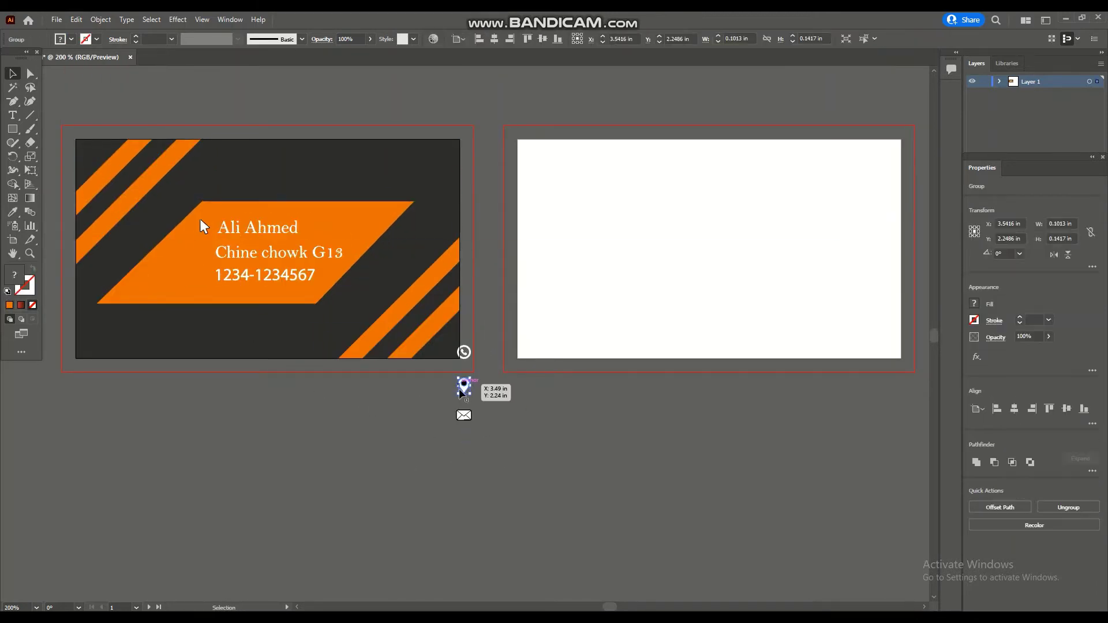
{"action": "left_click_drag", "start_coordinate": [464, 386], "coordinate": [201, 258]}
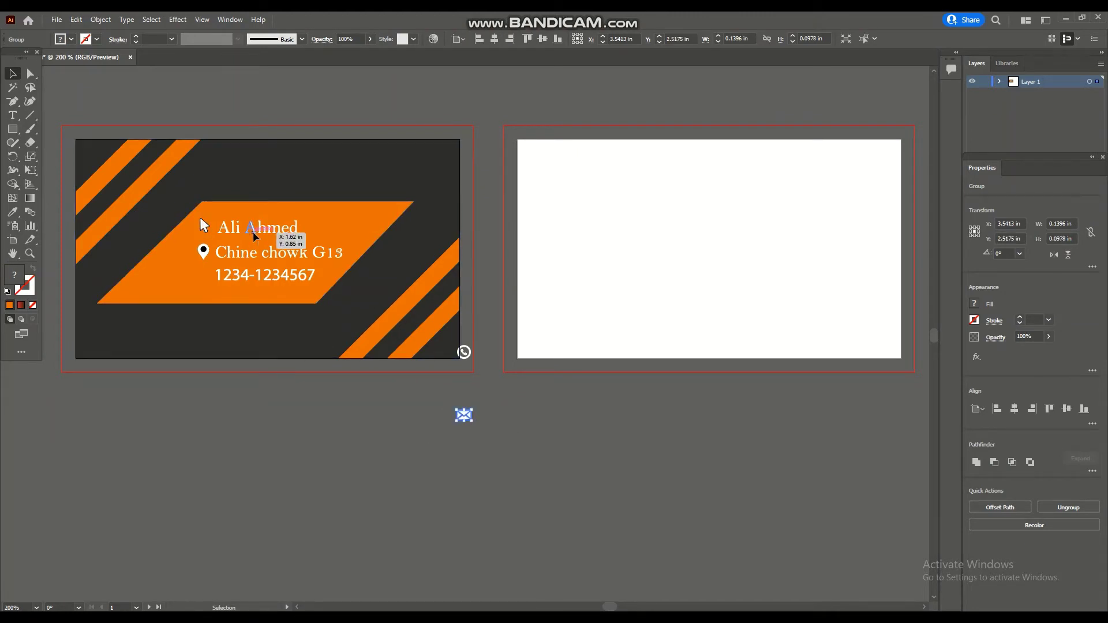
Enlarge the name text and align name, address and location pin beside their icons.
{"action": "left_click", "coordinate": [277, 230]}
{"action": "left_click_drag", "start_coordinate": [270, 234], "coordinate": [293, 228]}
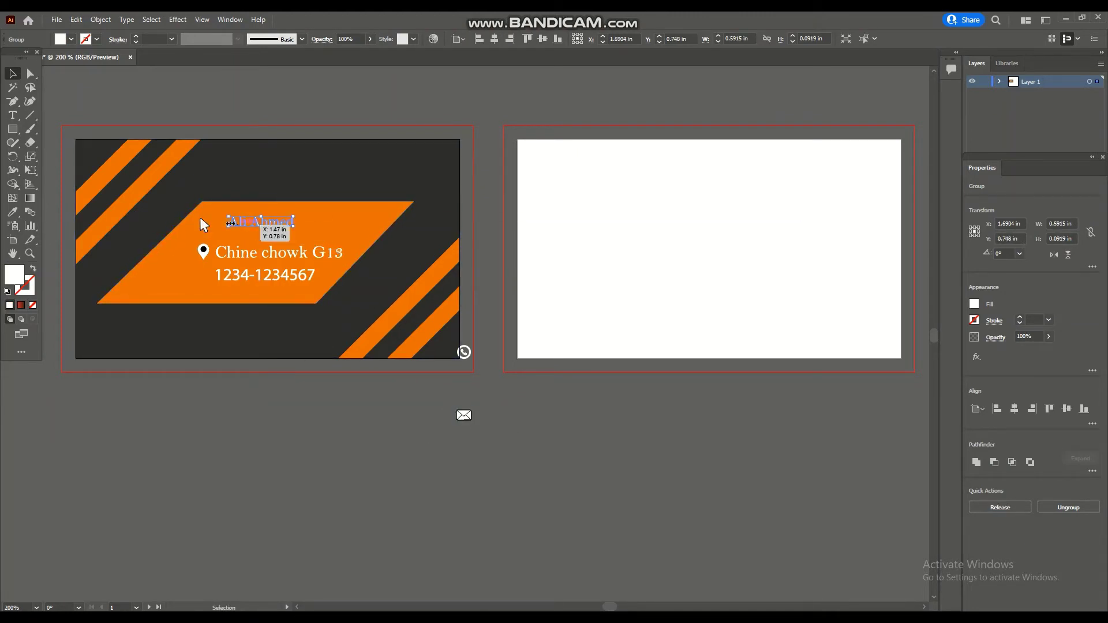
{"action": "left_click_drag", "start_coordinate": [204, 226], "coordinate": [209, 226]}
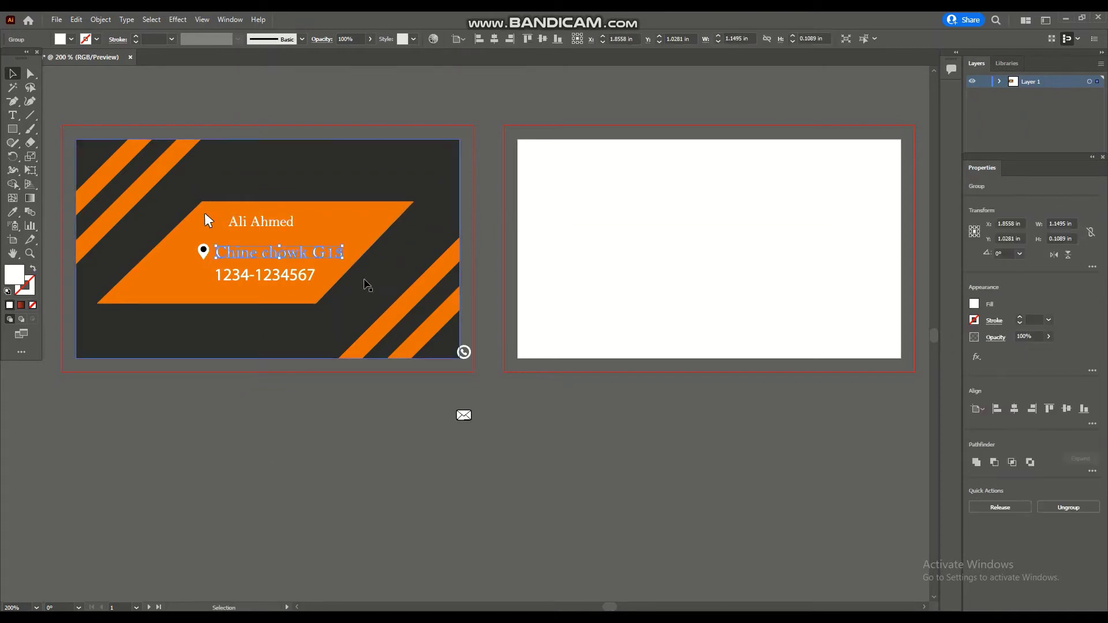
{"action": "left_click_drag", "start_coordinate": [285, 256], "coordinate": [294, 246]}
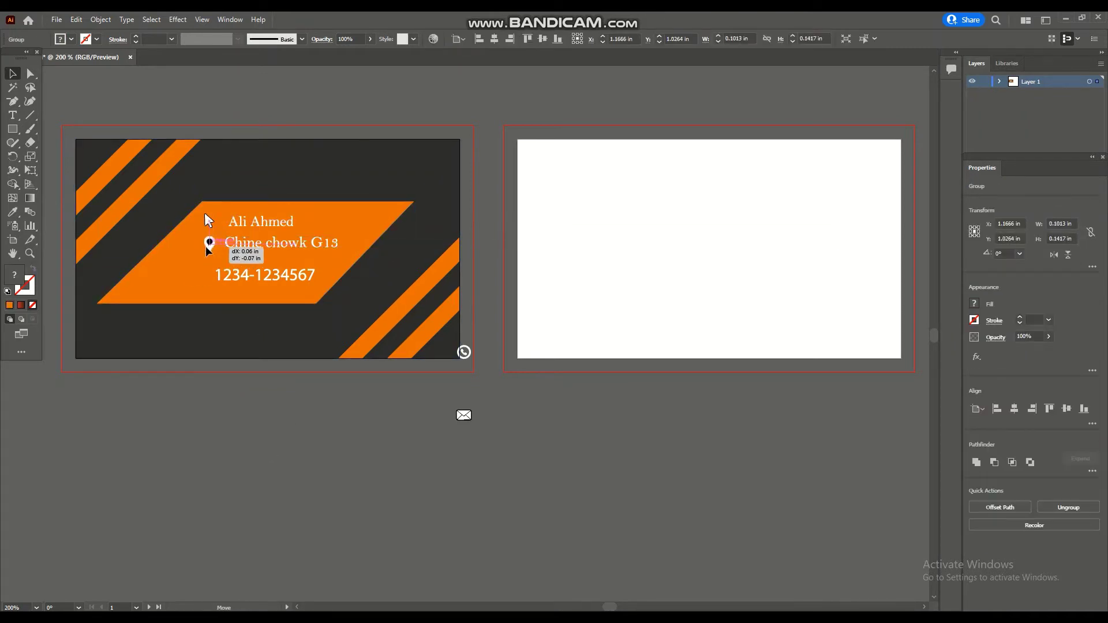
{"action": "mouse_move", "coordinate": [203, 250]}
{"action": "left_mouse_down"}
{"action": "mouse_move", "coordinate": [214, 228]}
{"action": "mouse_move", "coordinate": [211, 250]}
{"action": "left_mouse_up"}
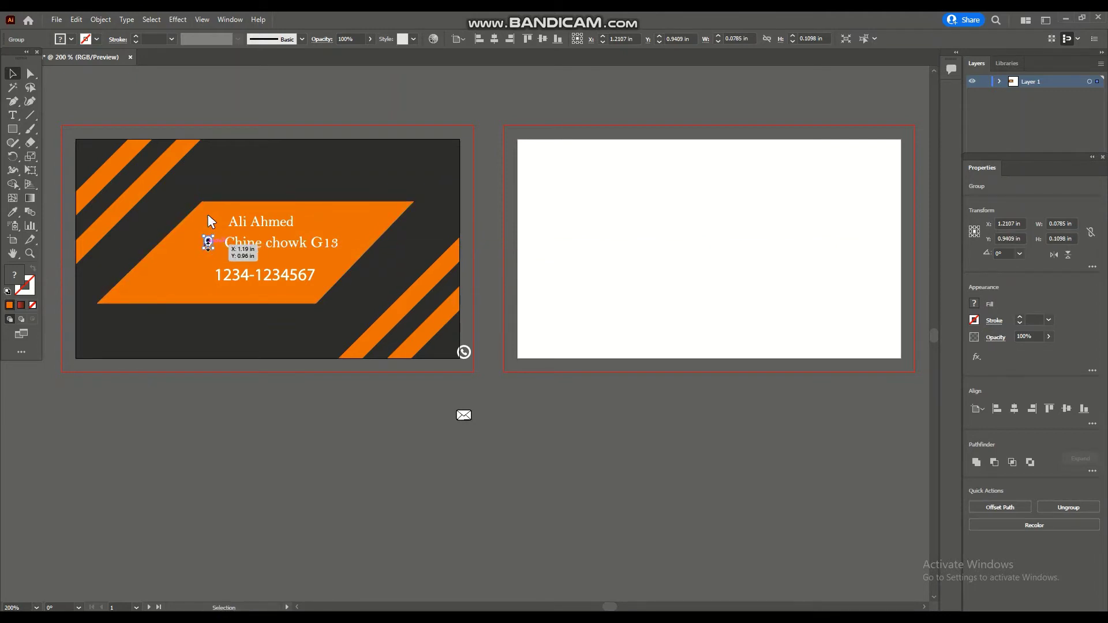
{"action": "mouse_move", "coordinate": [209, 248]}
{"action": "left_mouse_down"}
{"action": "mouse_move", "coordinate": [230, 426]}
{"action": "mouse_move", "coordinate": [341, 516]}
{"action": "left_mouse_up"}
Replace the phone line with an outlined white e-mail line, scaled down slightly.
{"action": "key", "text": "Delete"}
{"action": "type", "text": "t1"}
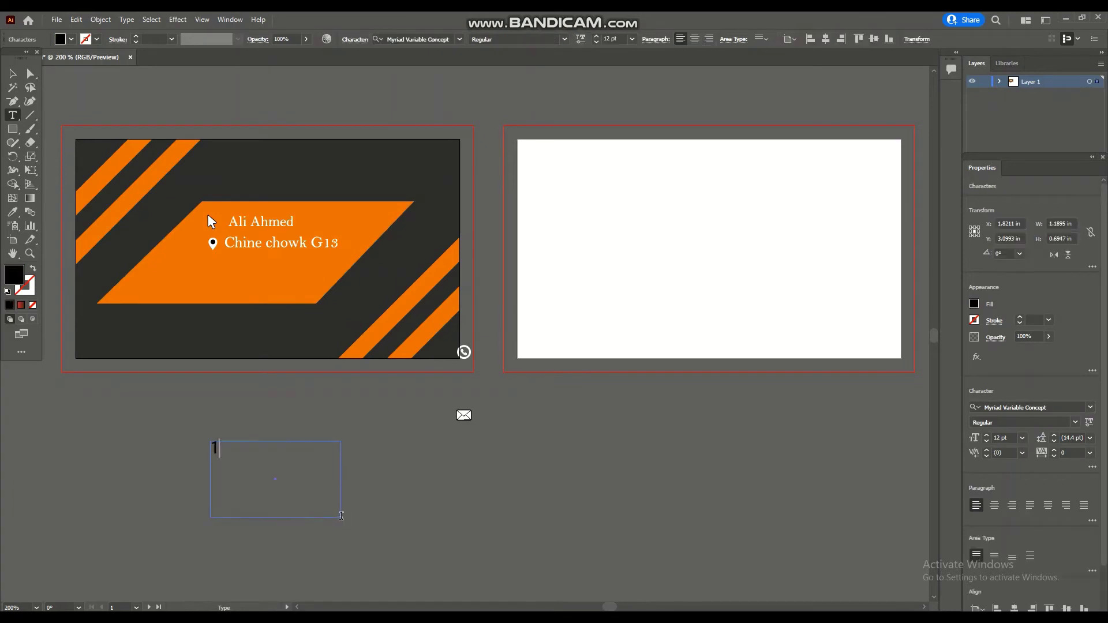
{"action": "type", "text": "com"}
{"action": "key", "text": "Escape"}
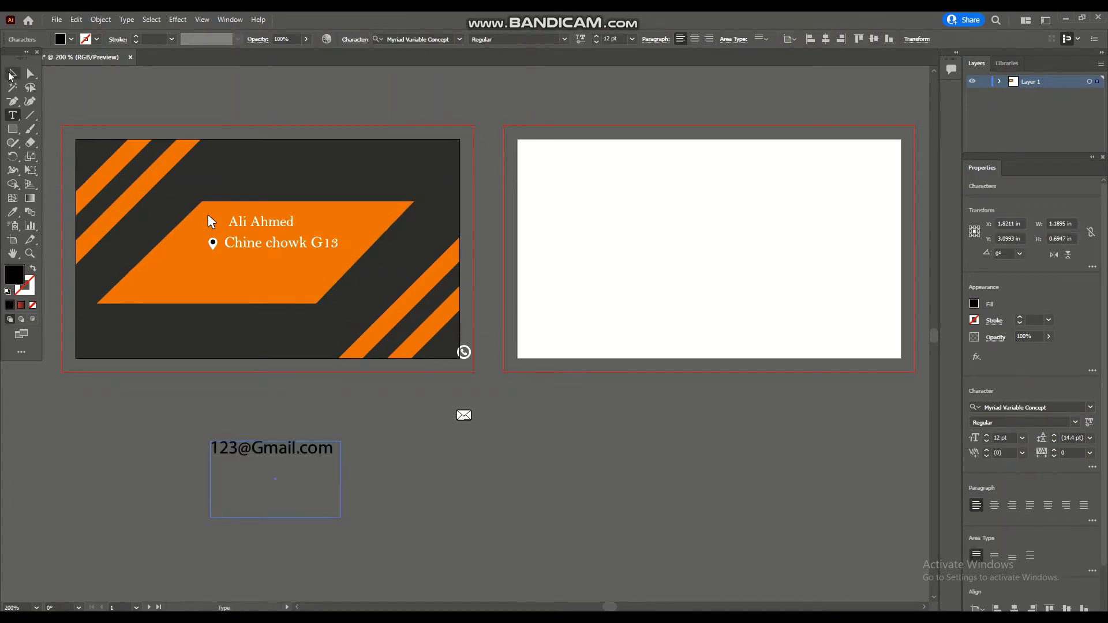
{"action": "right_click", "coordinate": [292, 465]}
{"action": "left_click", "coordinate": [323, 286]}
{"action": "type", "text": "ffffff"}
{"action": "left_click", "coordinate": [995, 299]}
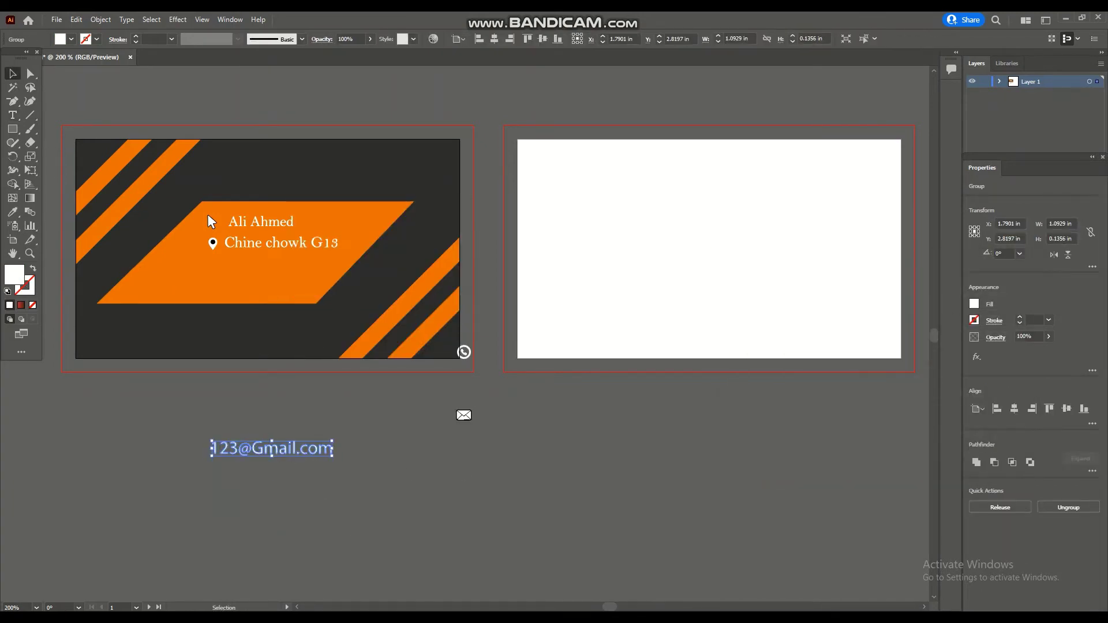
{"action": "mouse_move", "coordinate": [332, 456]}
{"action": "left_mouse_down"}
{"action": "mouse_move", "coordinate": [310, 455]}
{"action": "mouse_move", "coordinate": [300, 266]}
{"action": "left_mouse_up"}
Place the envelope icon beside the e-mail line and move the phone icon below it.
{"action": "left_click", "coordinate": [281, 229]}
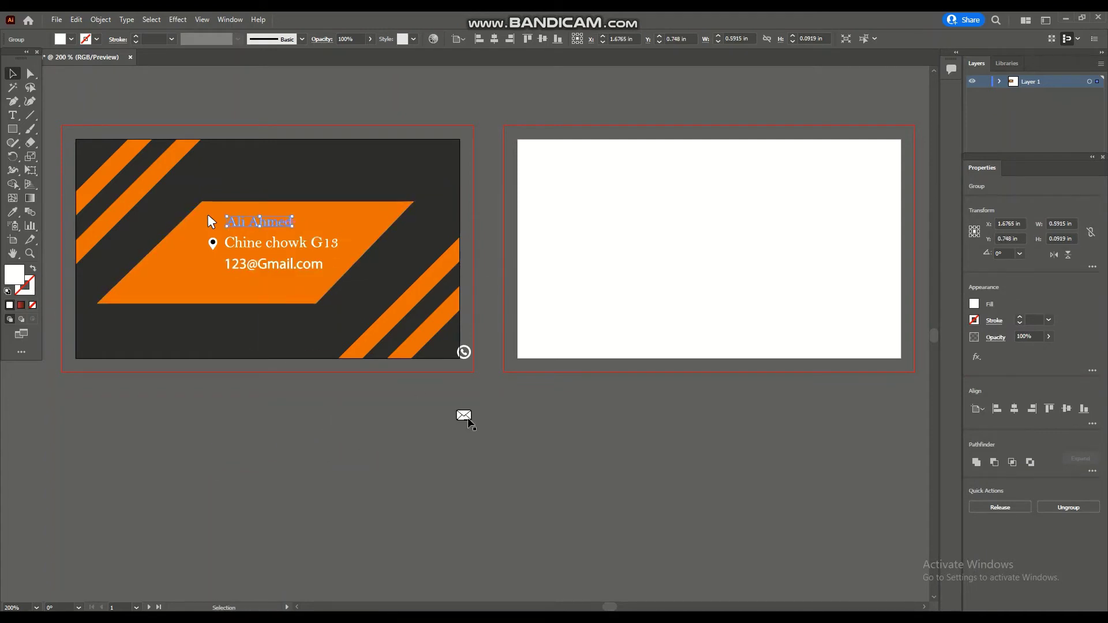
{"action": "left_click", "coordinate": [463, 416]}
{"action": "mouse_move", "coordinate": [463, 416]}
{"action": "left_mouse_down"}
{"action": "mouse_move", "coordinate": [223, 278]}
{"action": "mouse_move", "coordinate": [206, 265]}
{"action": "mouse_move", "coordinate": [207, 221]}
{"action": "left_mouse_up"}
{"action": "left_click", "coordinate": [373, 437]}
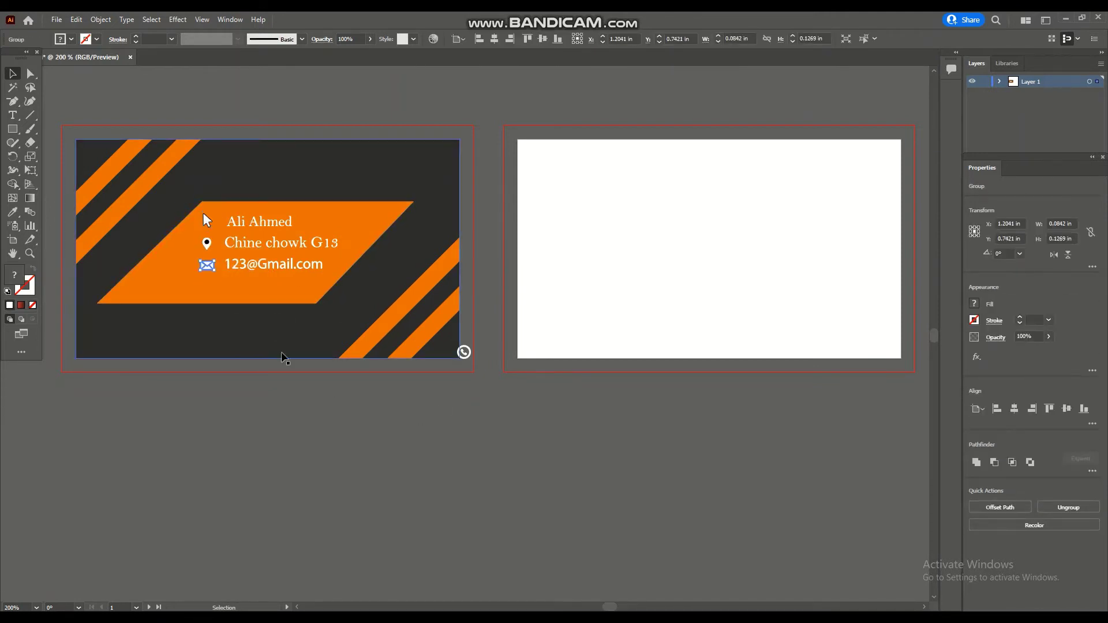
{"action": "left_click_drag", "start_coordinate": [464, 352], "coordinate": [207, 288]}
Type the phone number in a new text frame and convert it to outlines.
{"action": "key", "text": "t"}
{"action": "left_click_drag", "start_coordinate": [308, 424], "coordinate": [445, 495]}
{"action": "type", "text": "1234-4569878"}
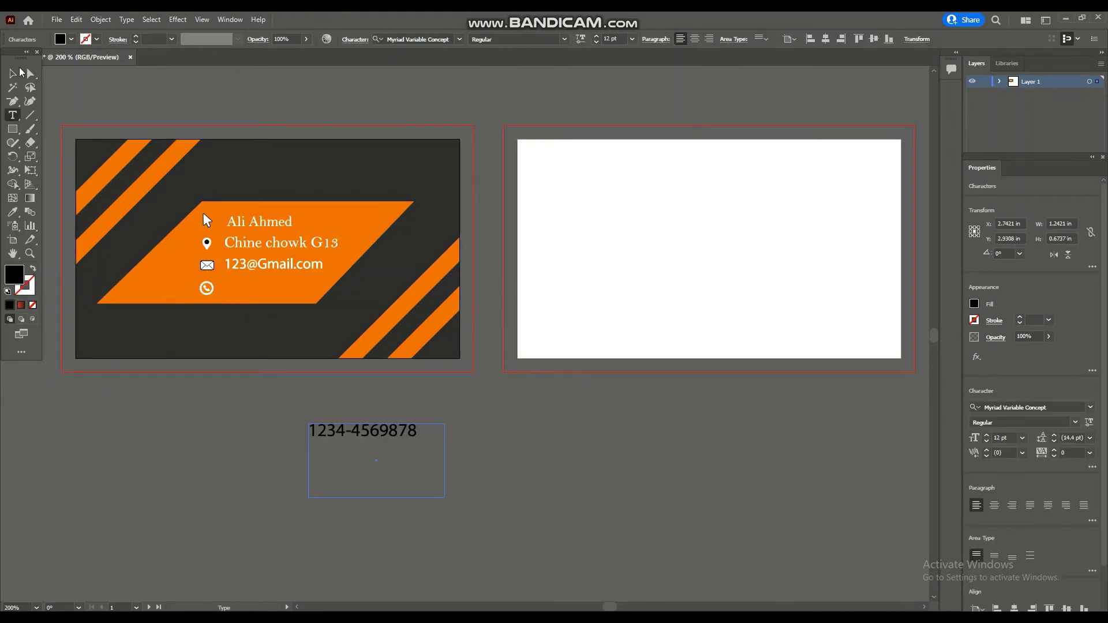
{"action": "left_click", "coordinate": [20, 71]}
{"action": "right_click", "coordinate": [389, 430]}
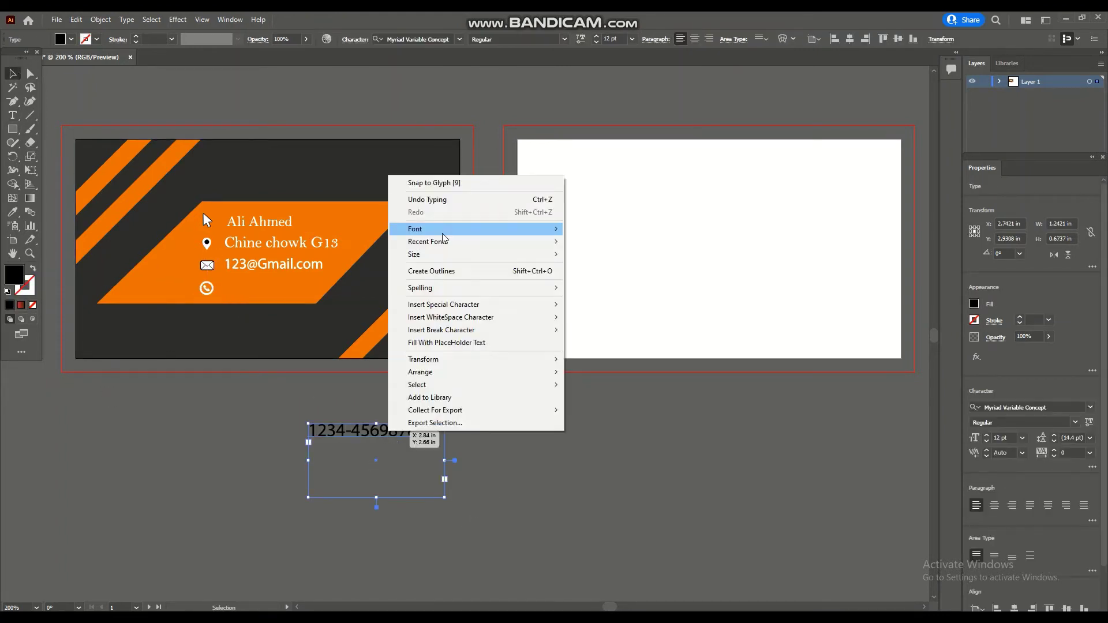
{"action": "left_click", "coordinate": [452, 272]}
Fill the number white and set it beside the phone icon.
{"action": "double_click", "coordinate": [15, 274]}
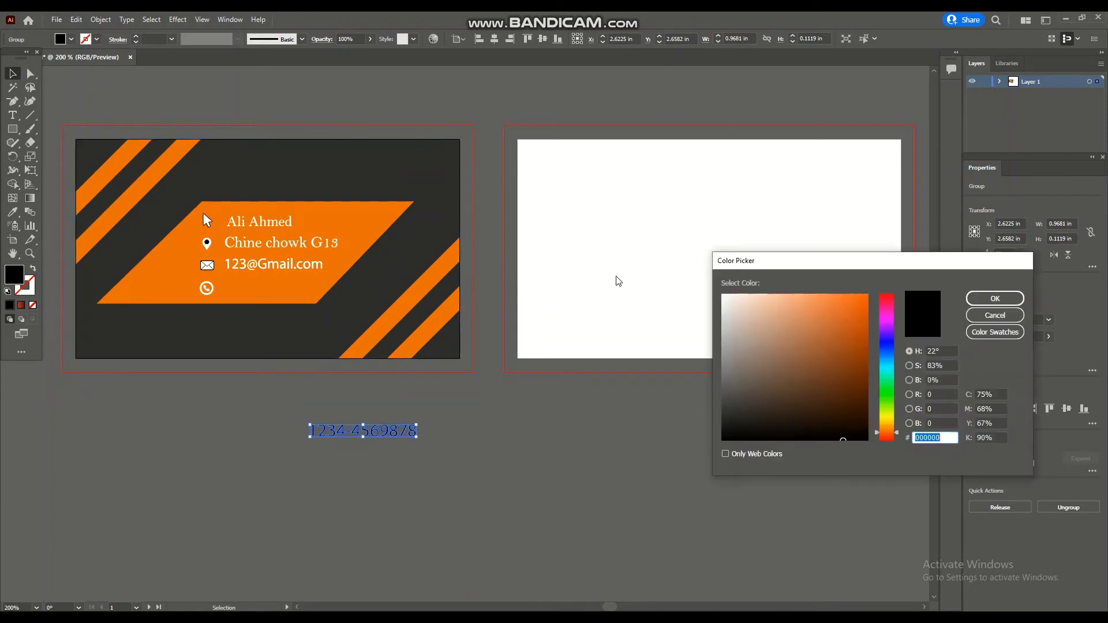
{"action": "left_click", "coordinate": [723, 295]}
{"action": "left_click", "coordinate": [995, 299]}
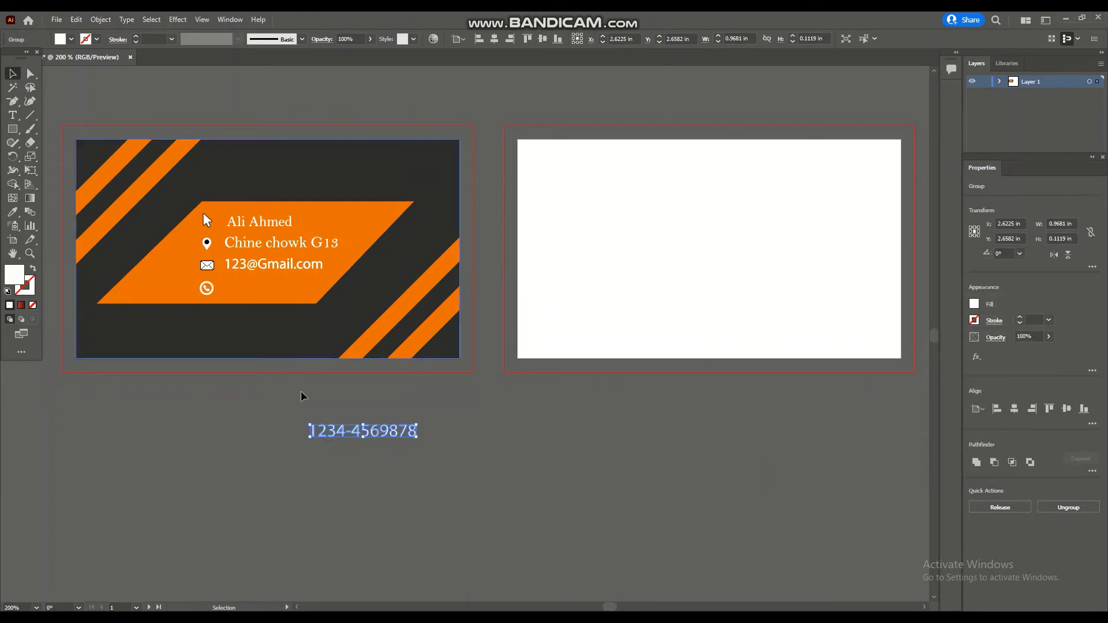
{"action": "left_click_drag", "start_coordinate": [376, 431], "coordinate": [271, 293]}
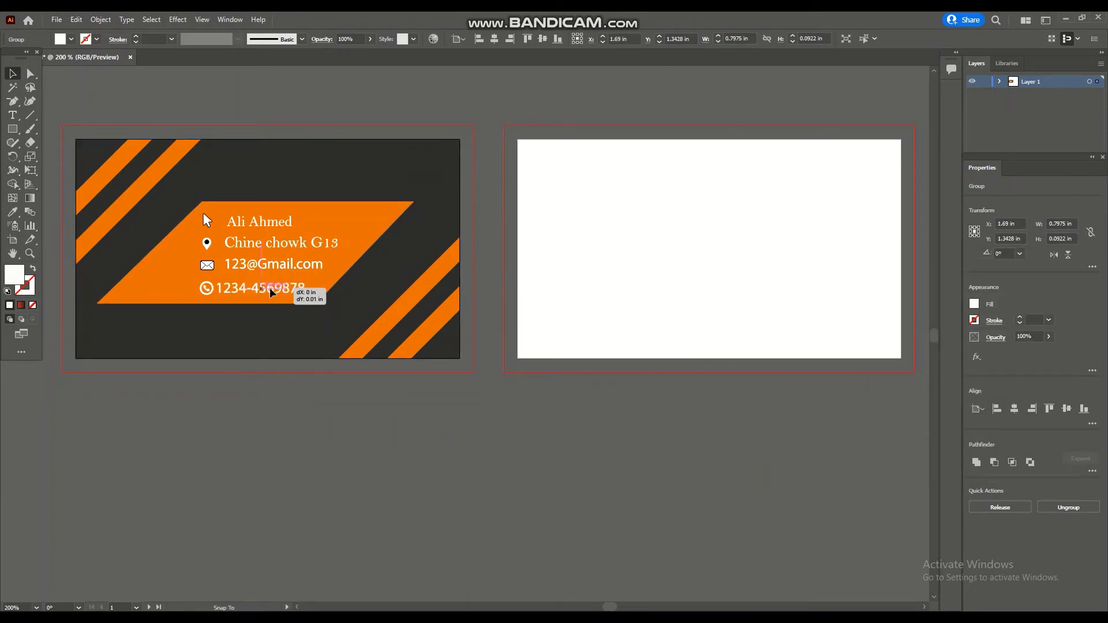
{"action": "left_click_drag", "start_coordinate": [271, 292], "coordinate": [340, 272]}
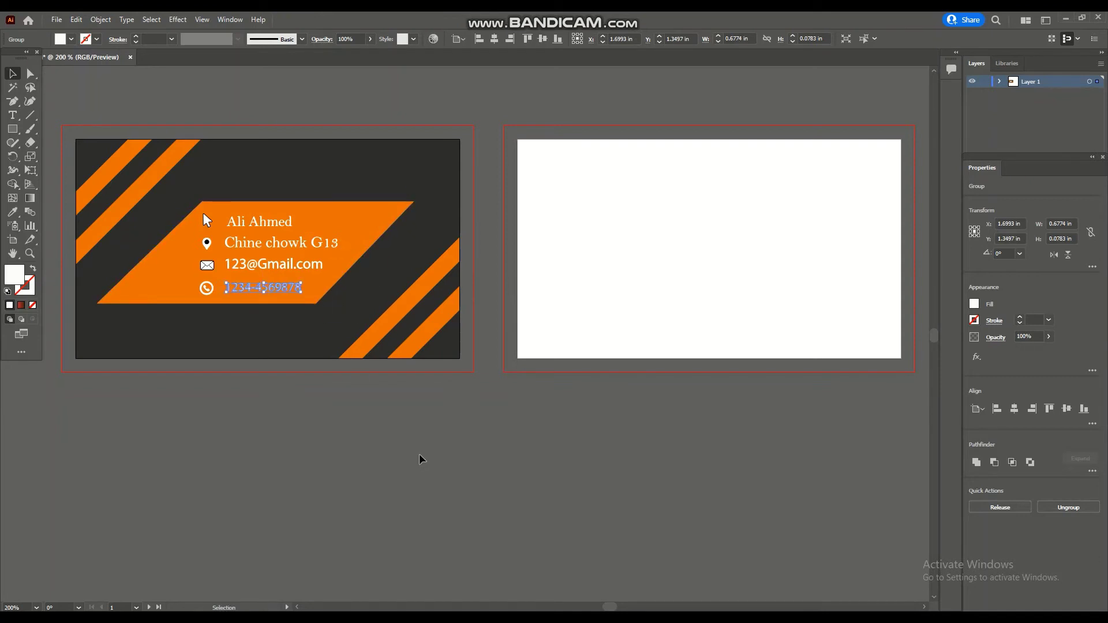
{"action": "left_click", "coordinate": [359, 418]}
{"action": "key", "text": "ctrl+minus"}
{"action": "key", "text": "ctrl+minus"}
{"action": "key", "text": "ctrl+plus"}
{"action": "key", "text": "ctrl+plus"}
{"action": "key", "text": "ctrl+minus"}
Draw a circle below the card and set up a text frame in Eras Bold ITC.
{"action": "key", "text": "m"}
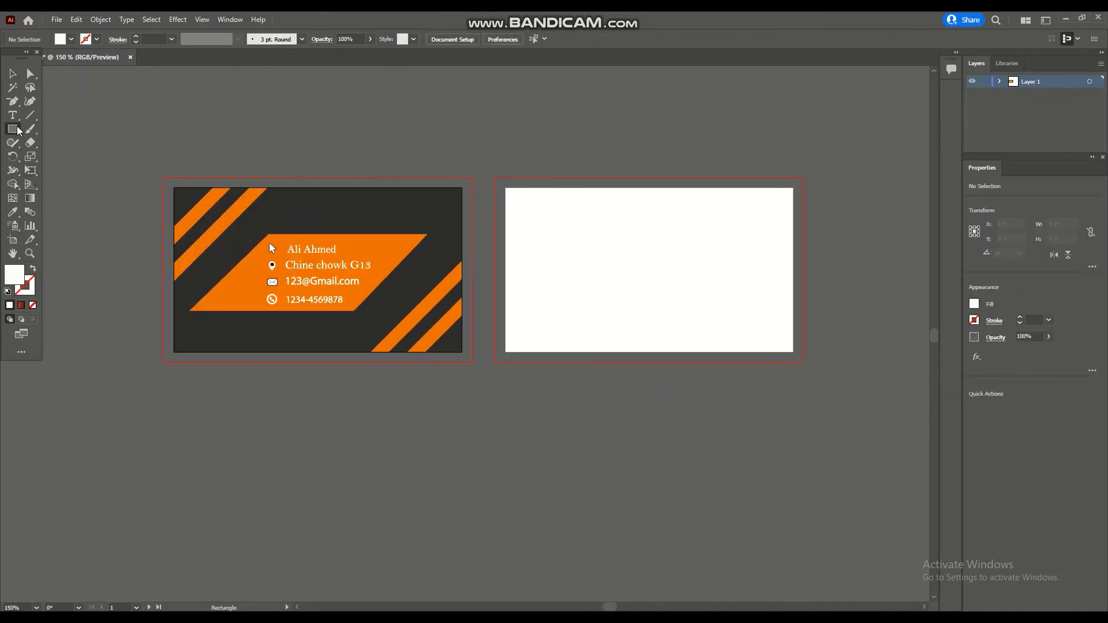
{"action": "left_click_drag", "start_coordinate": [18, 130], "coordinate": [43, 154]}
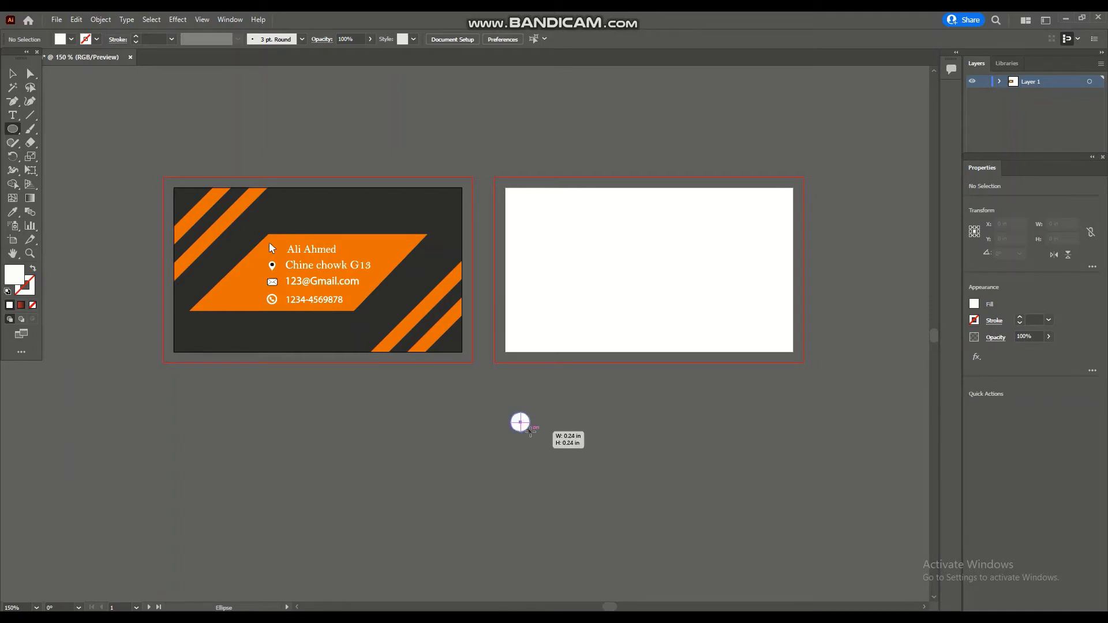
{"action": "left_click_drag", "start_coordinate": [530, 430], "coordinate": [595, 495]}
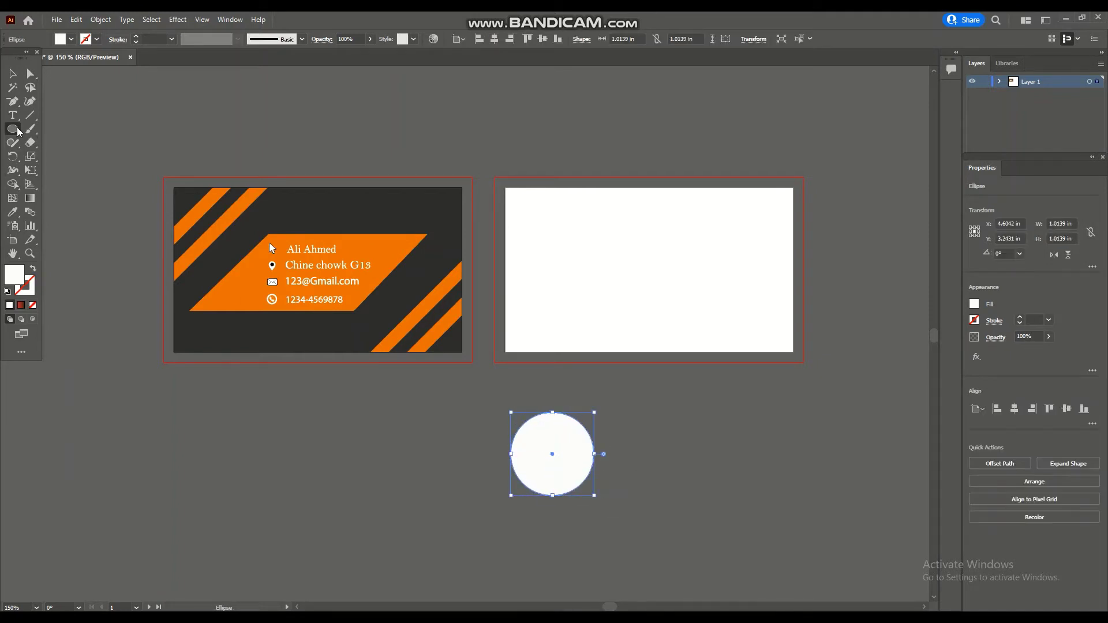
{"action": "key", "text": "t"}
{"action": "left_click_drag", "start_coordinate": [357, 440], "coordinate": [401, 493]}
{"action": "left_click", "coordinate": [1090, 407]}
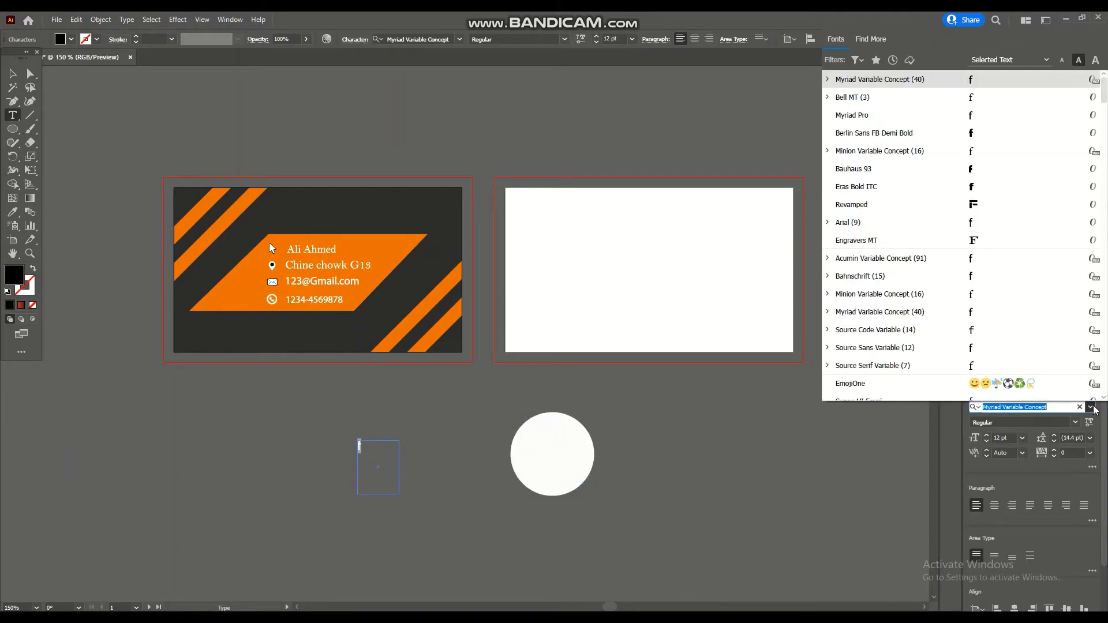
{"action": "scroll", "coordinate": [990, 235], "scroll_direction": "down", "scroll_amount": 5}
{"action": "scroll", "coordinate": [990, 235], "scroll_direction": "down", "scroll_amount": 5}
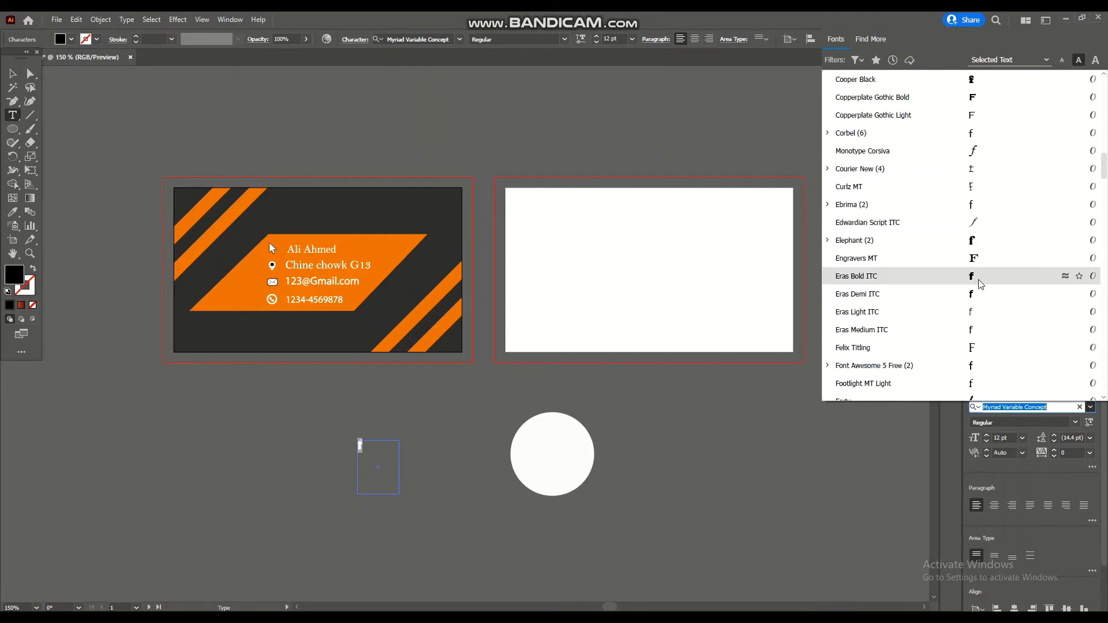
{"action": "left_click", "coordinate": [981, 279]}
Type an f, convert it to outlines, and enlarge it.
{"action": "double_click", "coordinate": [14, 275]}
{"action": "left_click", "coordinate": [992, 315]}
{"action": "type", "text": "f"}
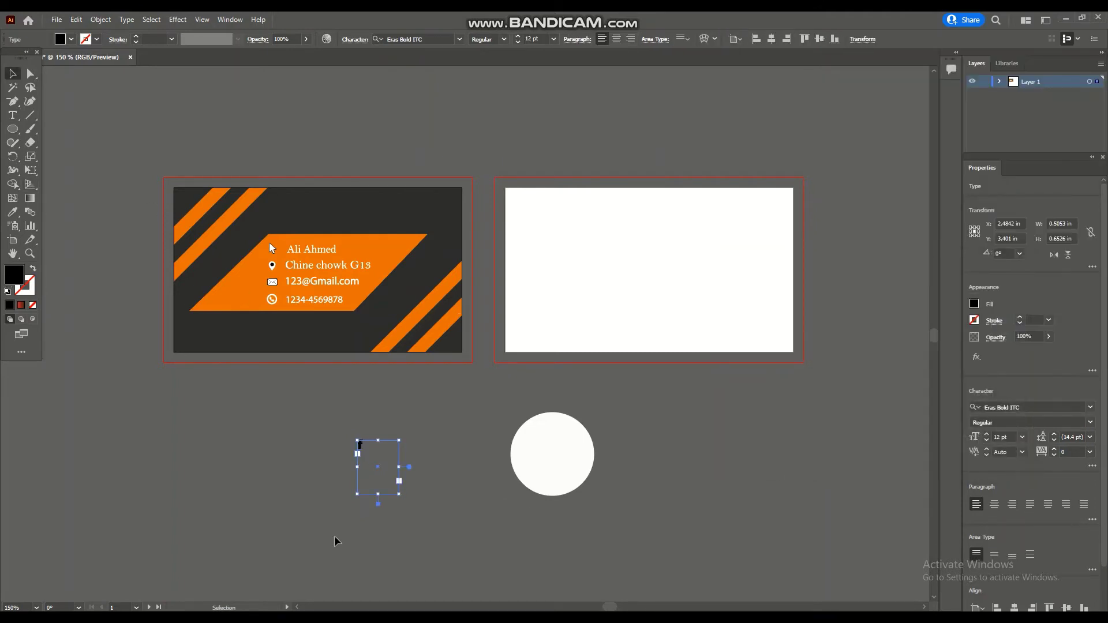
{"action": "right_click", "coordinate": [347, 486]}
{"action": "left_click", "coordinate": [478, 315]}
{"action": "left_click_drag", "start_coordinate": [365, 454], "coordinate": [440, 504]}
Fill the circle blue and the f white, and move the f onto the circle.
{"action": "left_click", "coordinate": [537, 462]}
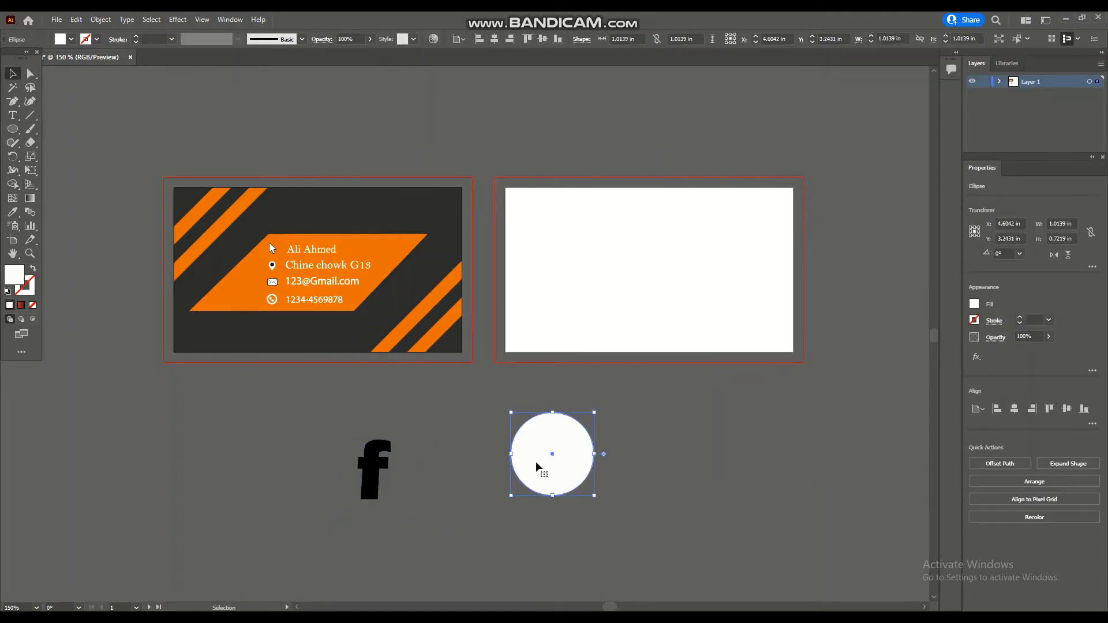
{"action": "double_click", "coordinate": [974, 304]}
{"action": "left_click", "coordinate": [995, 299]}
{"action": "left_click", "coordinate": [374, 469]}
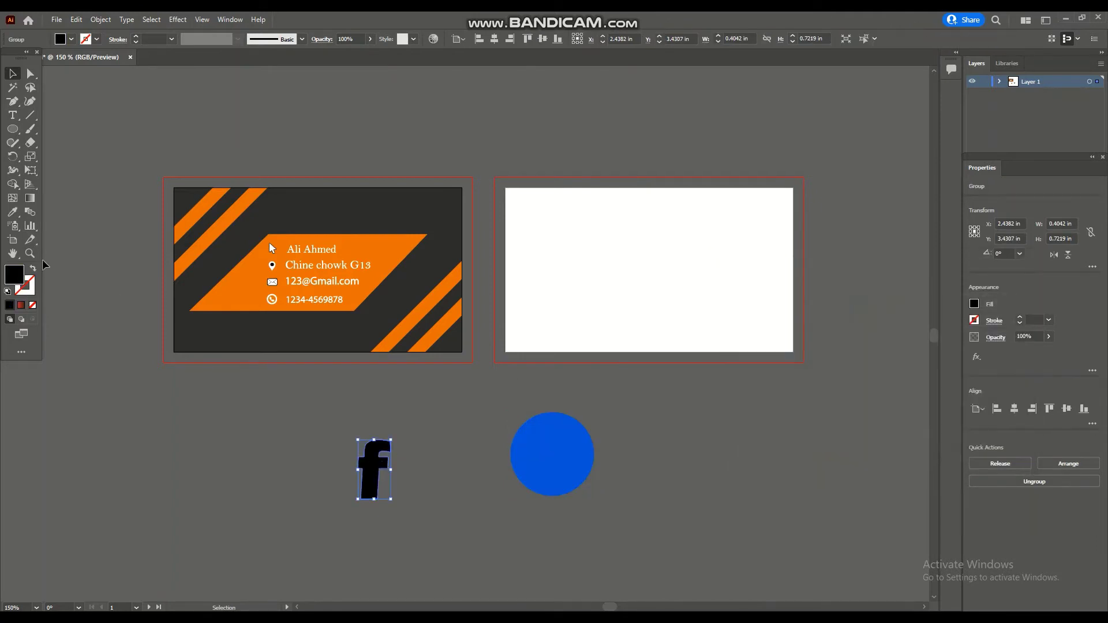
{"action": "double_click", "coordinate": [14, 274]}
{"action": "left_click", "coordinate": [995, 298]}
{"action": "left_click_drag", "start_coordinate": [371, 480], "coordinate": [547, 466]}
Start a new text frame for the f and browse the font list.
{"action": "key", "text": "t"}
{"action": "left_click_drag", "start_coordinate": [250, 390], "coordinate": [411, 500]}
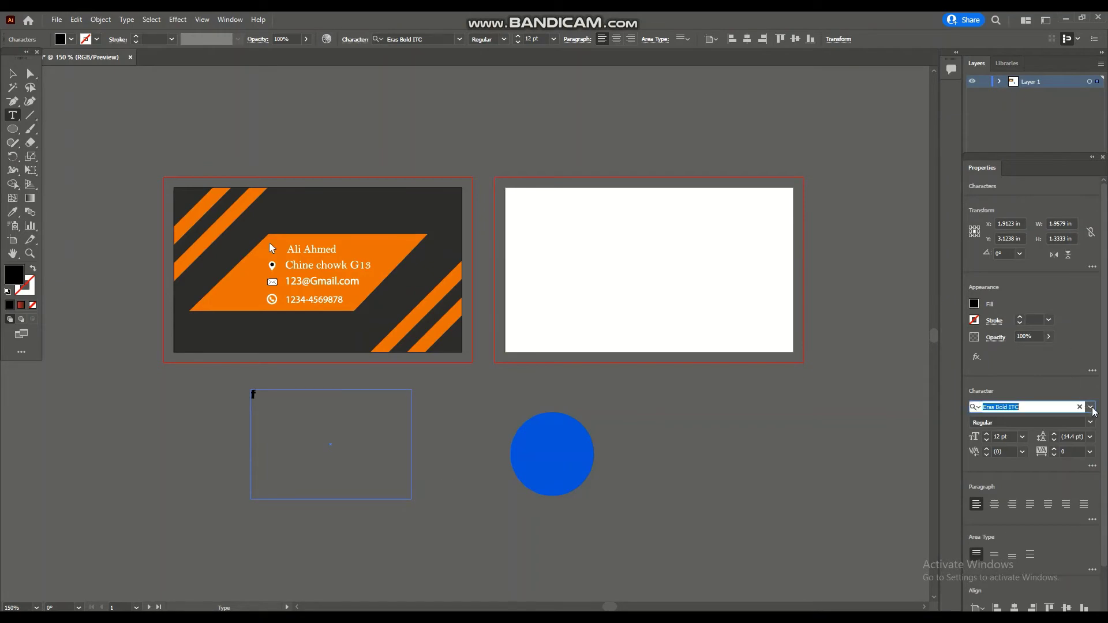
{"action": "left_click", "coordinate": [1091, 407]}
{"action": "left_click", "coordinate": [1091, 407]}
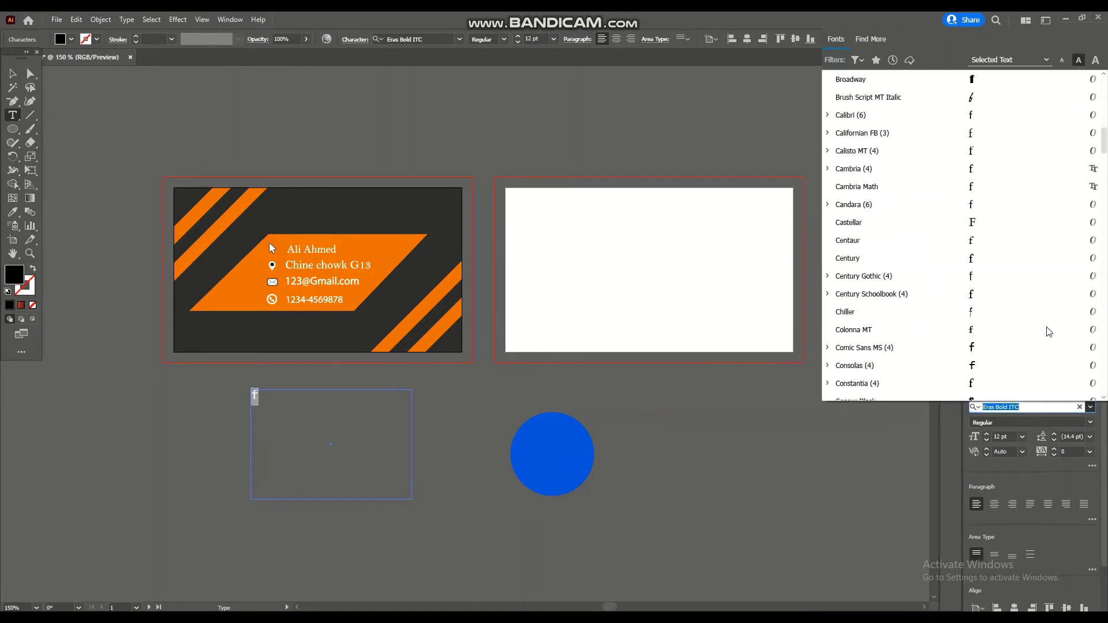
{"action": "scroll", "coordinate": [1049, 332], "scroll_direction": "down", "scroll_amount": 10}
{"action": "scroll", "coordinate": [1039, 323], "scroll_direction": "down", "scroll_amount": 5}
{"action": "scroll", "coordinate": [1016, 303], "scroll_direction": "down", "scroll_amount": 10}
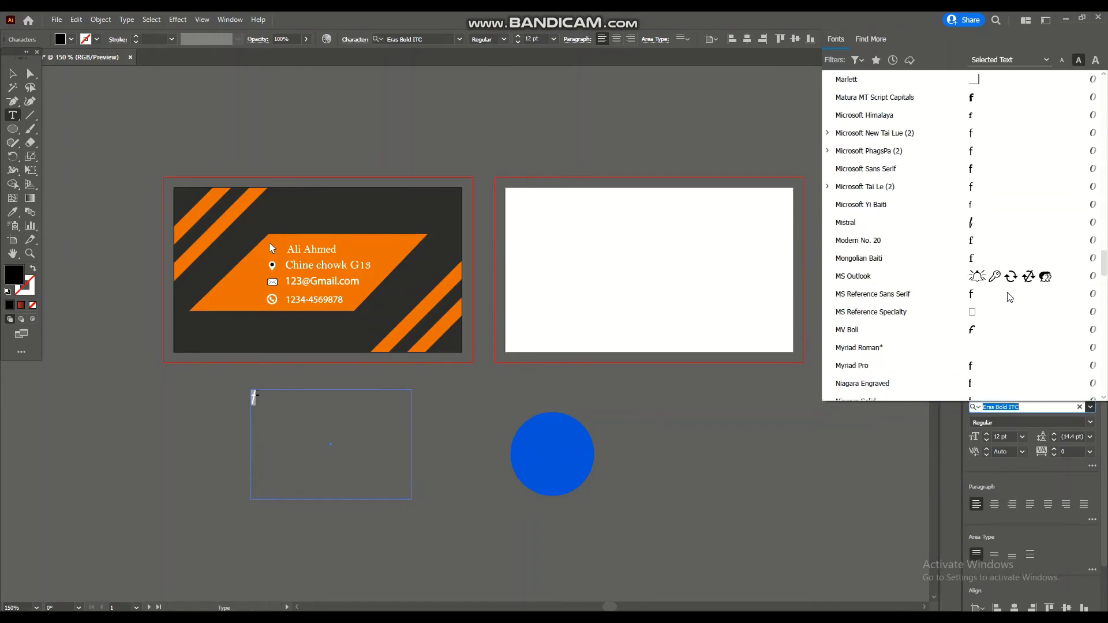
{"action": "scroll", "coordinate": [1010, 295], "scroll_direction": "down", "scroll_amount": 5}
{"action": "scroll", "coordinate": [1016, 288], "scroll_direction": "up", "scroll_amount": 20}
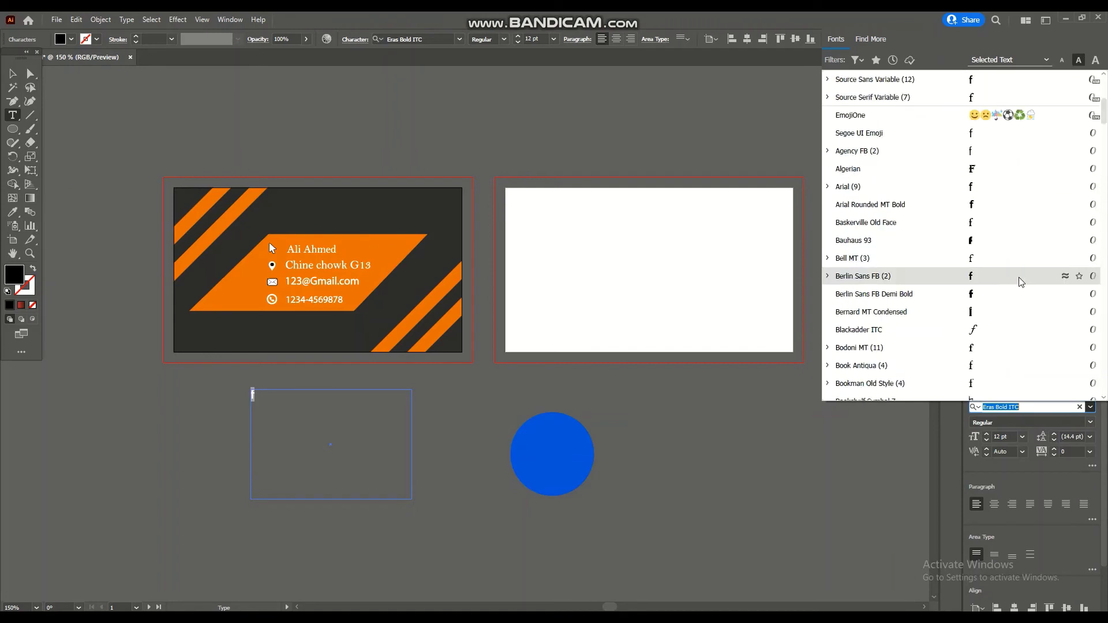
Outline the new f, make it off-white, and enlarge it onto the circle.
{"action": "key", "text": "Escape"}
{"action": "key", "text": "Escape"}
{"action": "right_click", "coordinate": [265, 407]}
{"action": "left_click", "coordinate": [323, 254]}
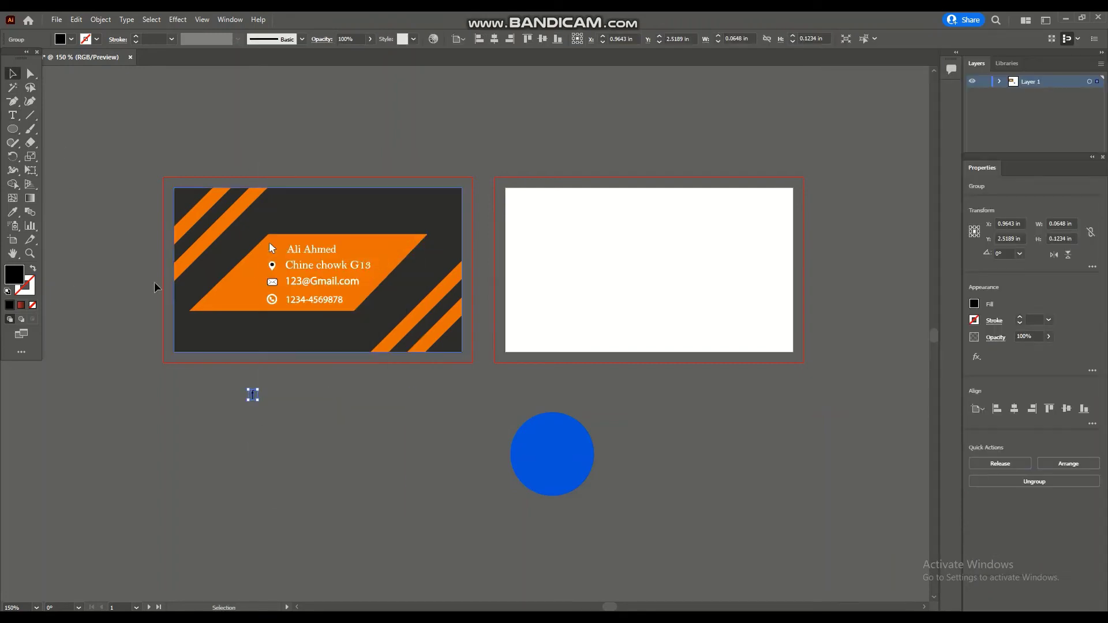
{"action": "double_click", "coordinate": [14, 275]}
{"action": "left_click", "coordinate": [995, 298]}
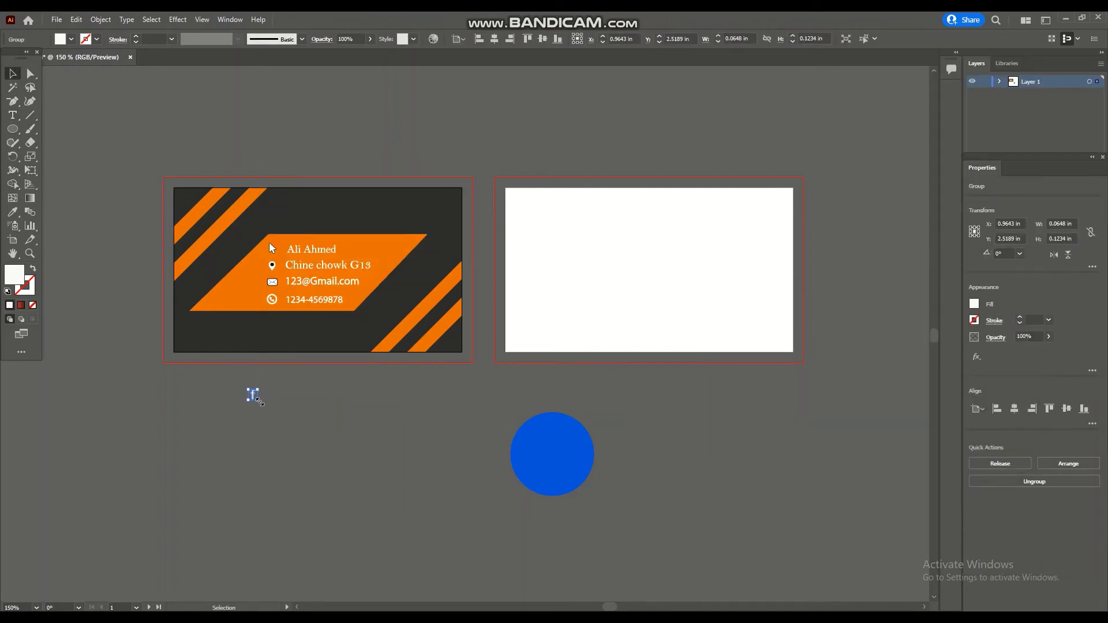
{"action": "mouse_move", "coordinate": [258, 401]}
{"action": "left_mouse_down"}
{"action": "mouse_move", "coordinate": [314, 460]}
{"action": "mouse_move", "coordinate": [548, 474]}
{"action": "left_mouse_up"}
Darken the circle's blue and group the f and circle into one badge.
{"action": "left_click", "coordinate": [577, 439]}
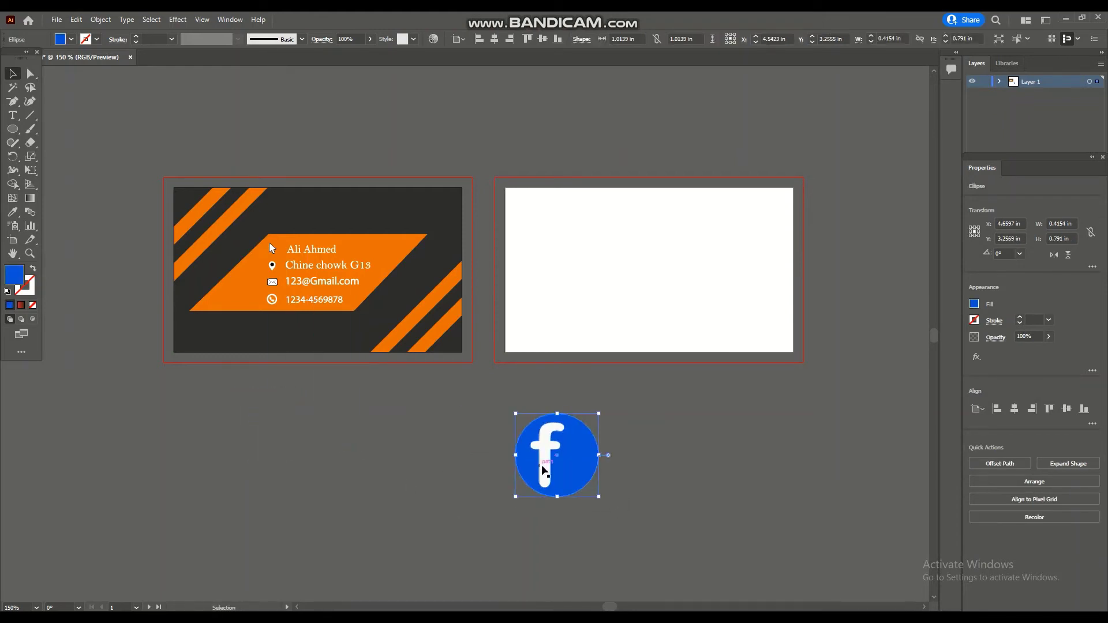
{"action": "double_click", "coordinate": [14, 274]}
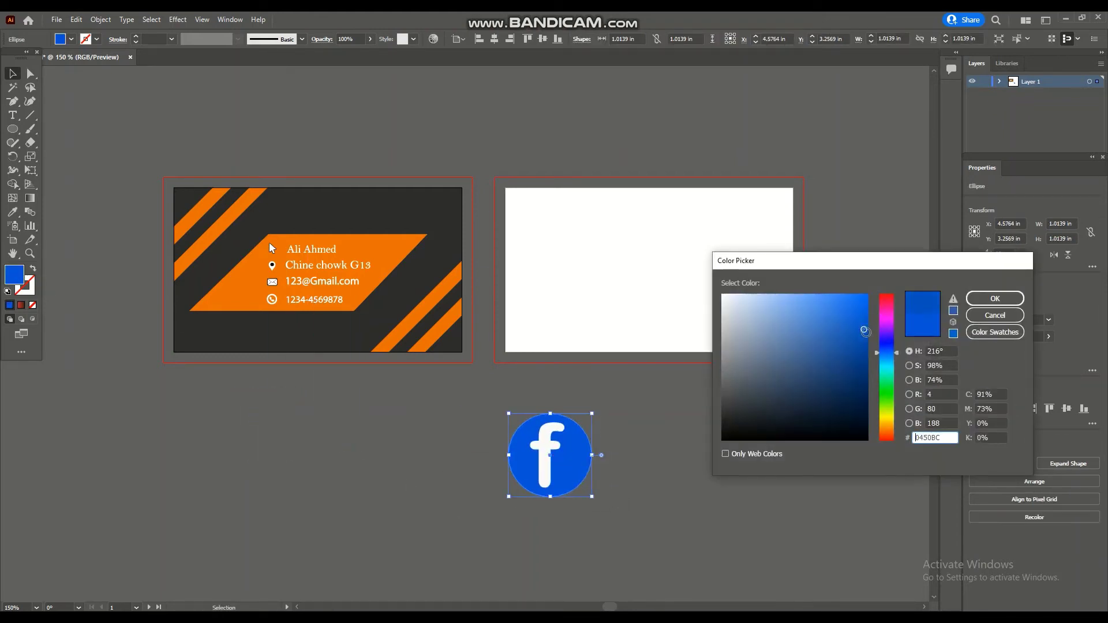
{"action": "key", "text": "Return"}
{"action": "left_click", "coordinate": [573, 398]}
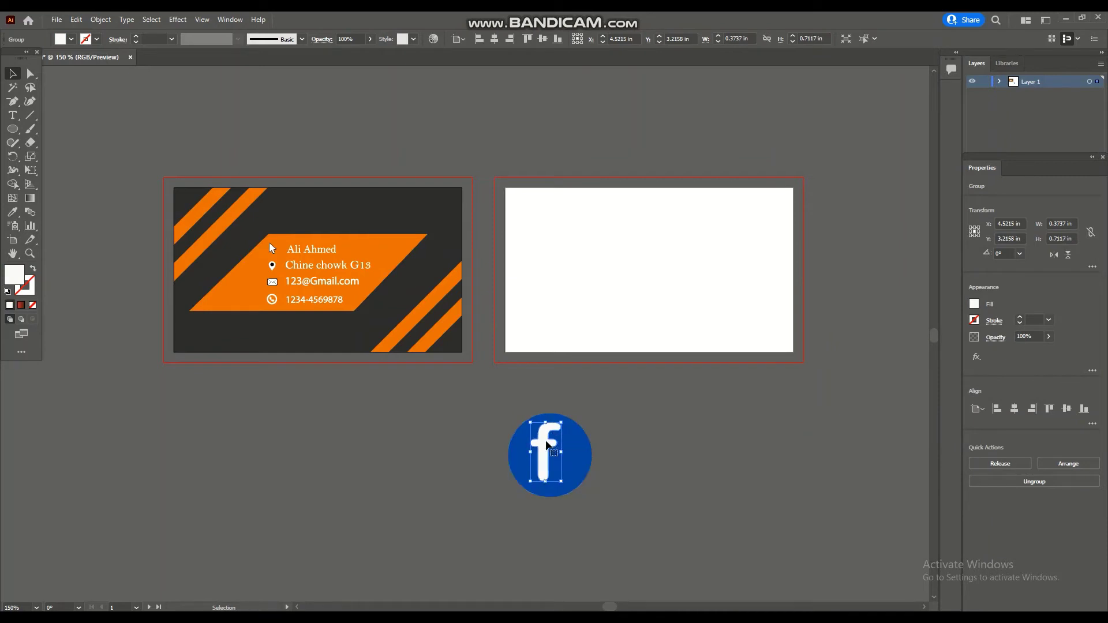
{"action": "right_click", "coordinate": [577, 452]}
{"action": "left_click", "coordinate": [612, 413]}
Shrink the Facebook badge onto the bottom-left corner and add a white pill-shaped bar on the card.
{"action": "mouse_move", "coordinate": [592, 414]}
{"action": "left_mouse_down"}
{"action": "mouse_move", "coordinate": [529, 476]}
{"action": "mouse_move", "coordinate": [195, 345]}
{"action": "left_mouse_up"}
{"action": "key", "text": "ctrl+equal"}
{"action": "key", "text": "ctrl+equal"}
{"action": "key", "text": "ctrl+equal"}
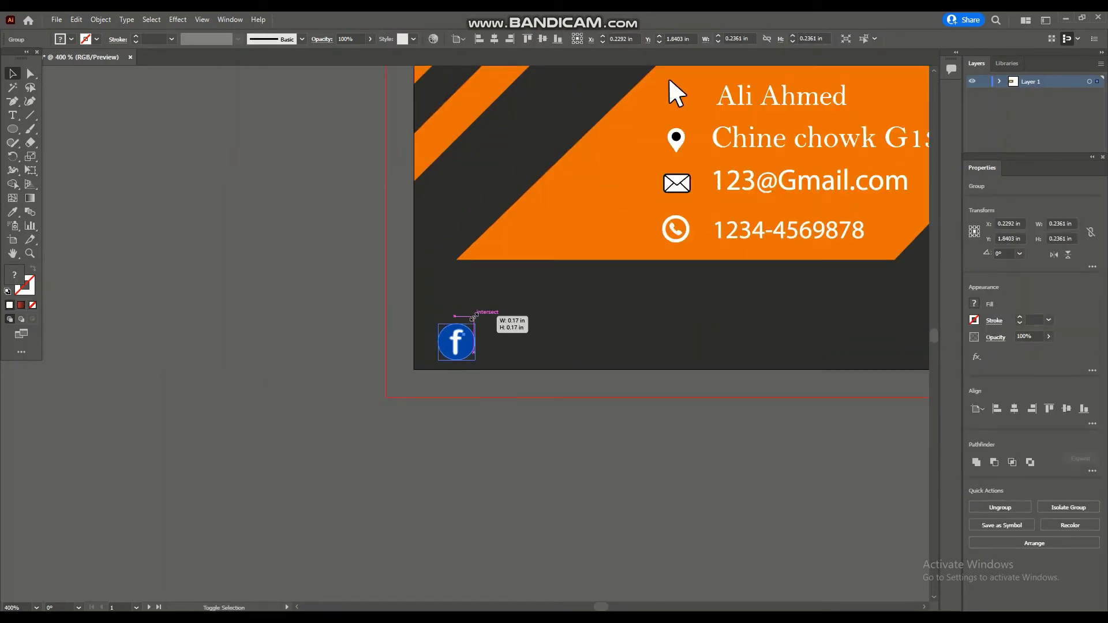
{"action": "key", "text": "ctrl+shift+a"}
{"action": "left_click_drag", "start_coordinate": [12, 129], "coordinate": [64, 126]}
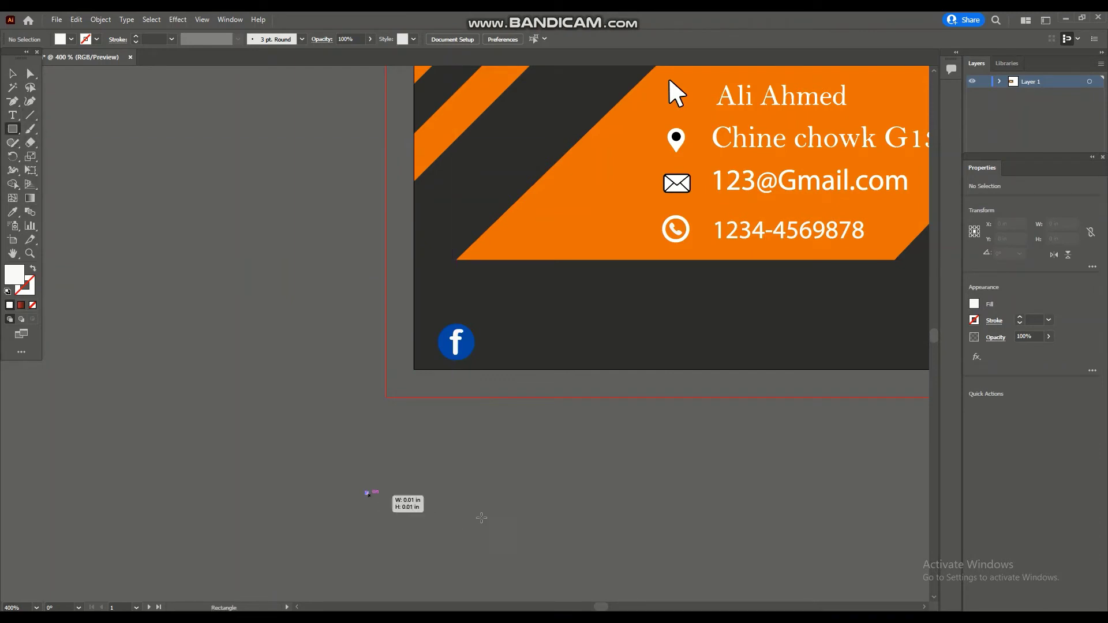
{"action": "left_click_drag", "start_coordinate": [365, 491], "coordinate": [630, 540]}
{"action": "left_click_drag", "start_coordinate": [621, 499], "coordinate": [589, 512]}
{"action": "key", "text": "v"}
{"action": "mouse_move", "coordinate": [518, 517]}
{"action": "left_mouse_down"}
{"action": "mouse_move", "coordinate": [606, 340]}
{"action": "mouse_move", "coordinate": [621, 341]}
{"action": "left_mouse_up"}
Bring the badge in front of the pill and align it on the pill's left end.
{"action": "right_click", "coordinate": [441, 328]}
{"action": "left_click", "coordinate": [593, 470]}
{"action": "left_click_drag", "start_coordinate": [453, 341], "coordinate": [499, 342]}
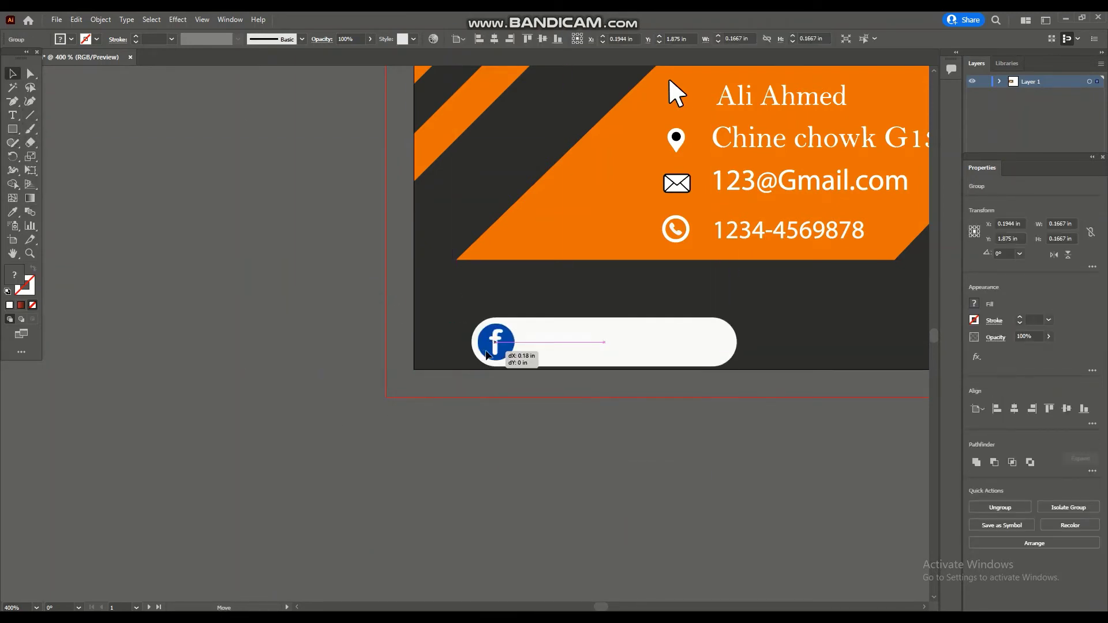
{"action": "left_click_drag", "start_coordinate": [570, 345], "coordinate": [540, 338]}
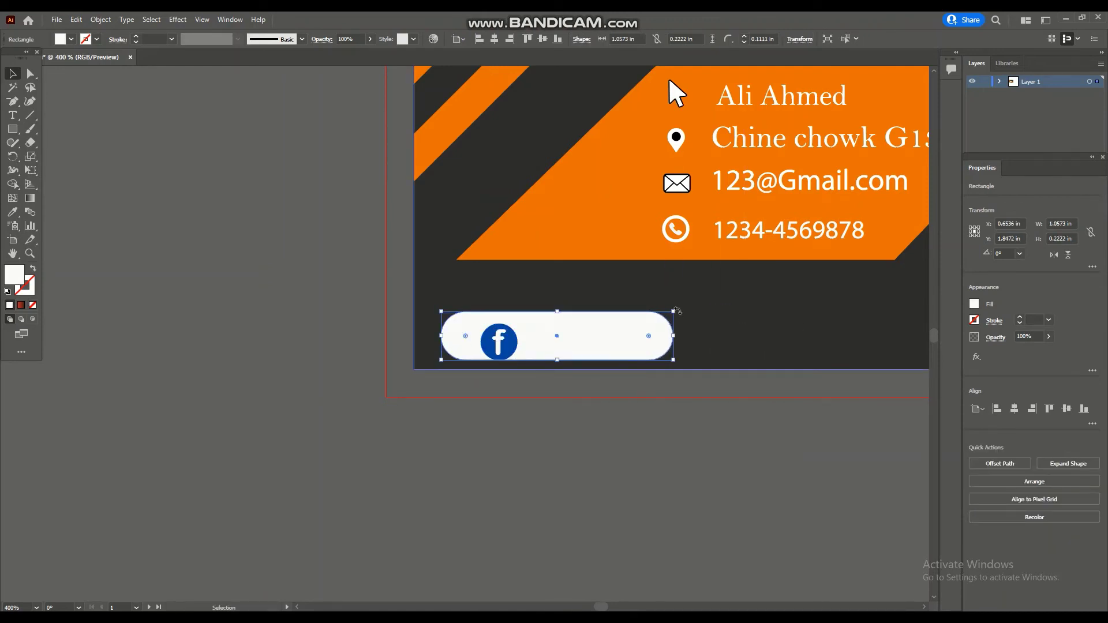
{"action": "left_click_drag", "start_coordinate": [700, 312], "coordinate": [703, 312]}
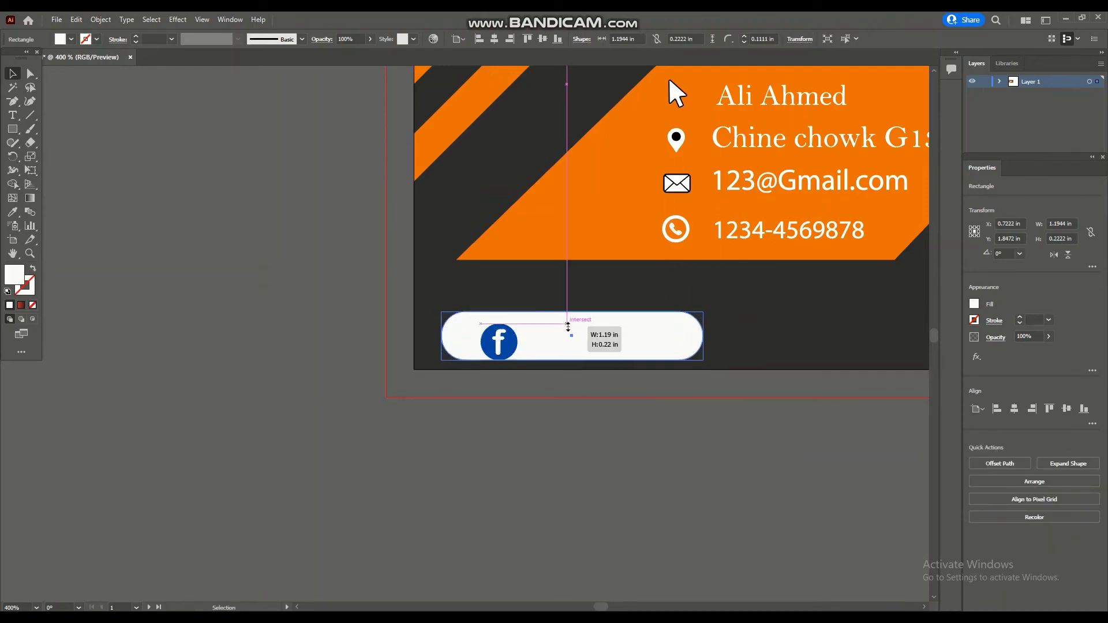
{"action": "left_click_drag", "start_coordinate": [497, 335], "coordinate": [465, 333]}
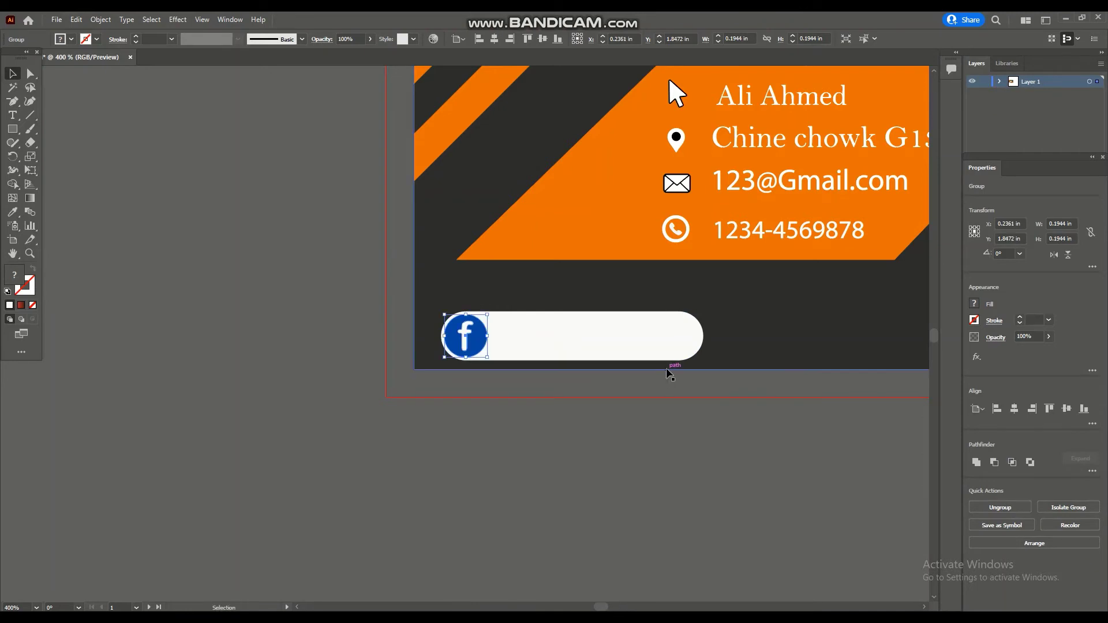
{"action": "key", "text": "ctrl+minus"}
{"action": "key", "text": "ctrl+minus"}
{"action": "key", "text": "ctrl+minus"}
{"action": "key", "text": "ctrl+plus"}
{"action": "key", "text": "ctrl+plus"}
{"action": "left_click", "coordinate": [566, 391]}
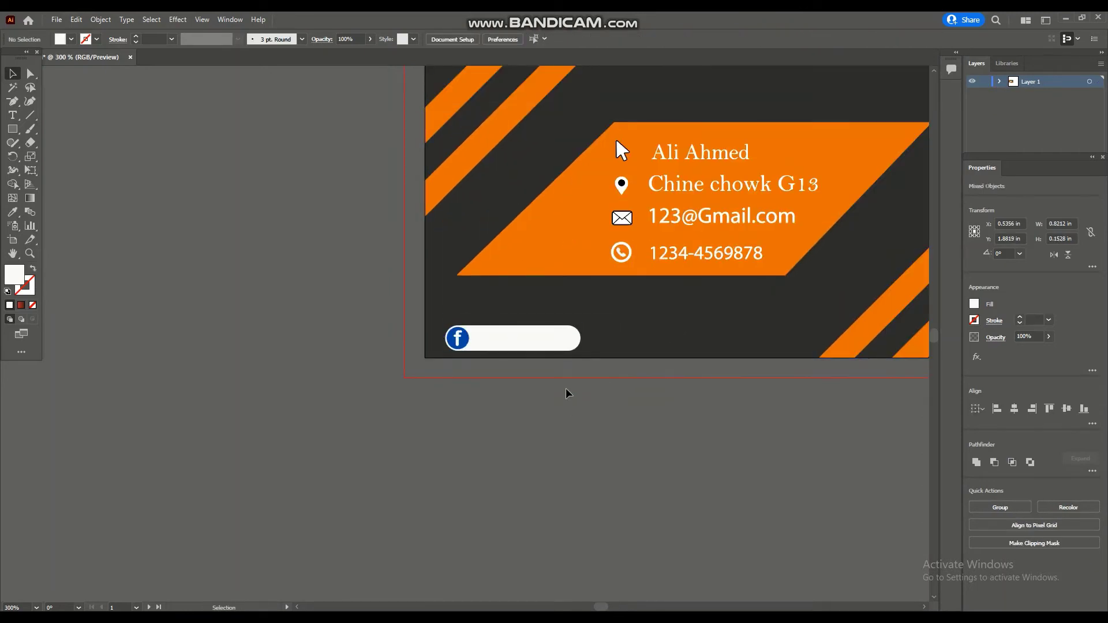
Try a text frame below the card, then delete the earlier Facebook text box.
{"action": "left_click", "coordinate": [12, 115]}
{"action": "mouse_move", "coordinate": [458, 430]}
{"action": "left_mouse_down"}
{"action": "mouse_move", "coordinate": [603, 455]}
{"action": "mouse_move", "coordinate": [610, 474]}
{"action": "left_mouse_up"}
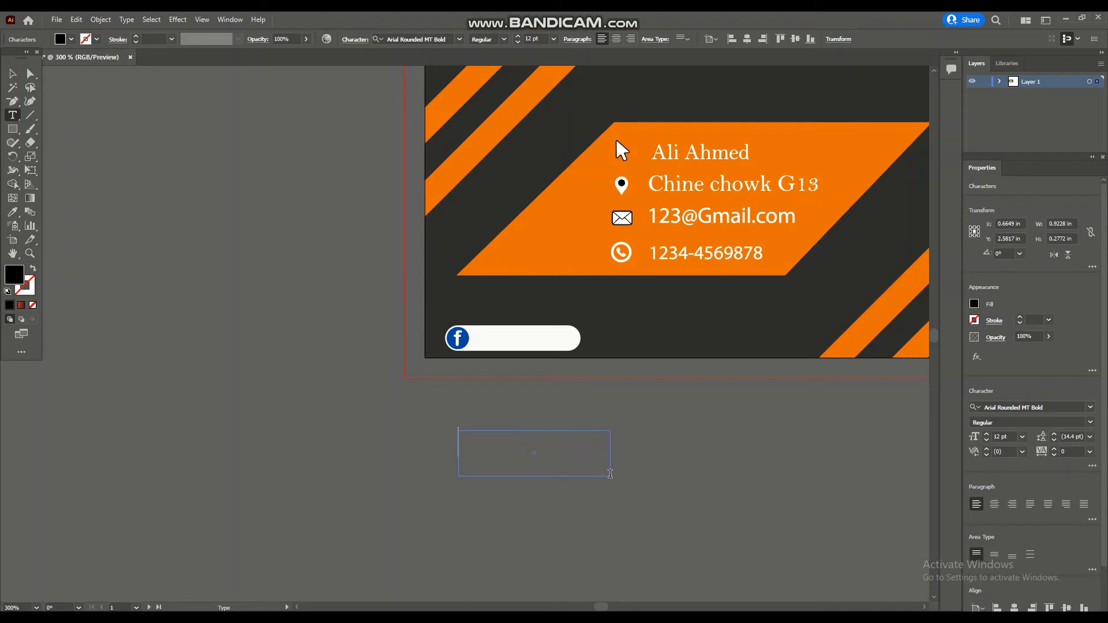
{"action": "key", "text": "Escape"}
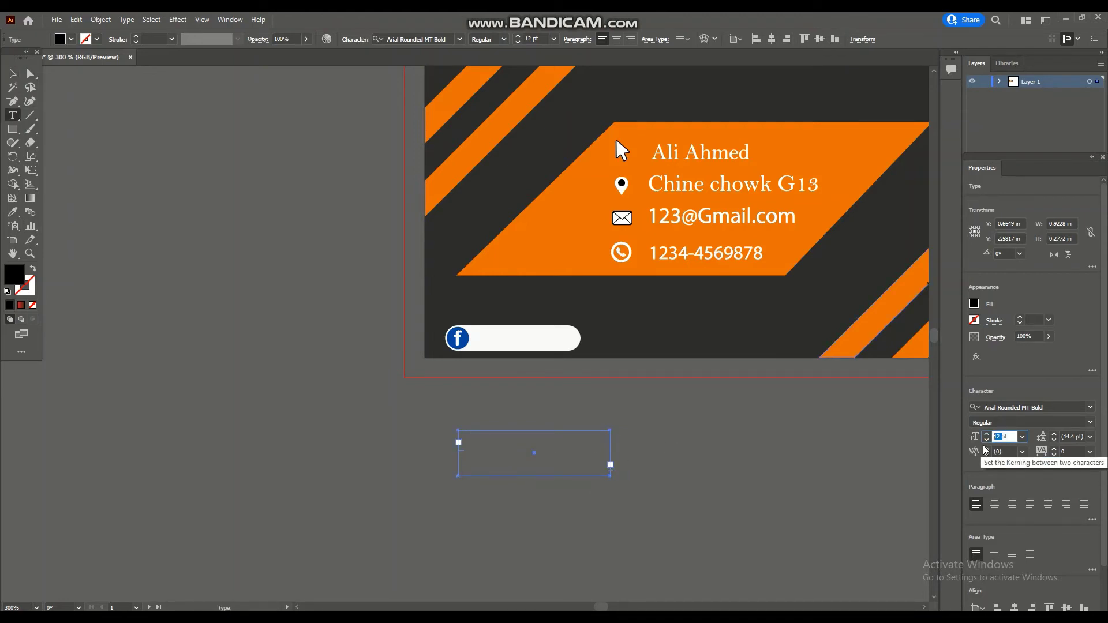
{"action": "left_click", "coordinate": [596, 449]}
{"action": "key", "text": "ctrl+z"}
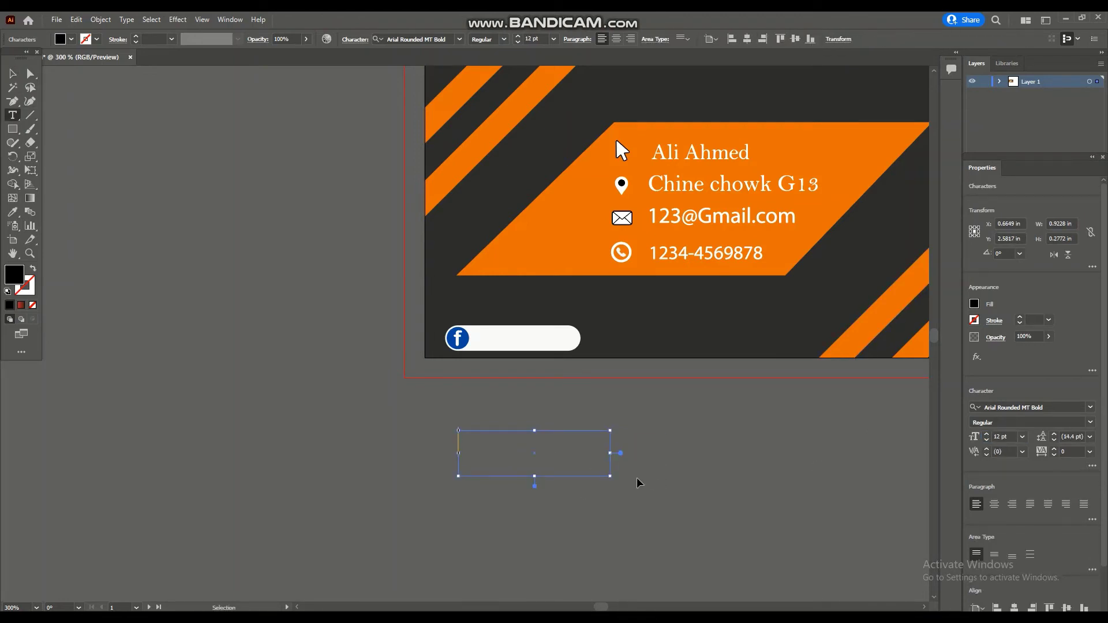
{"action": "key", "text": "Delete"}
Type the Facebook e-mail address in a large area text box and convert it to outlines.
{"action": "left_click_drag", "start_coordinate": [392, 422], "coordinate": [722, 536]}
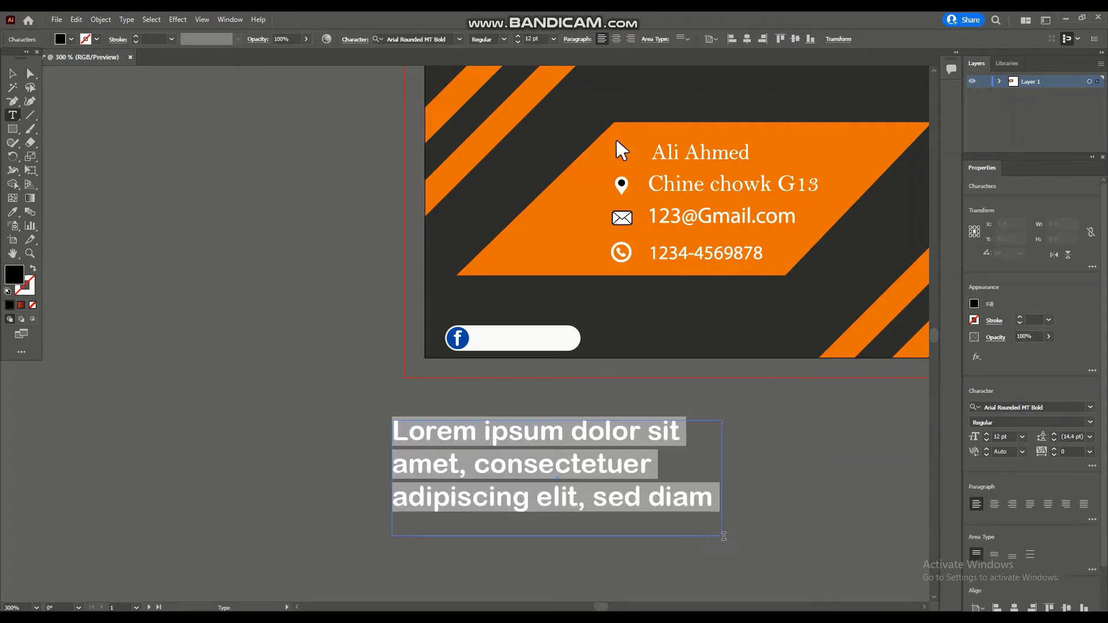
{"action": "type", "text": "123@facebook.com"}
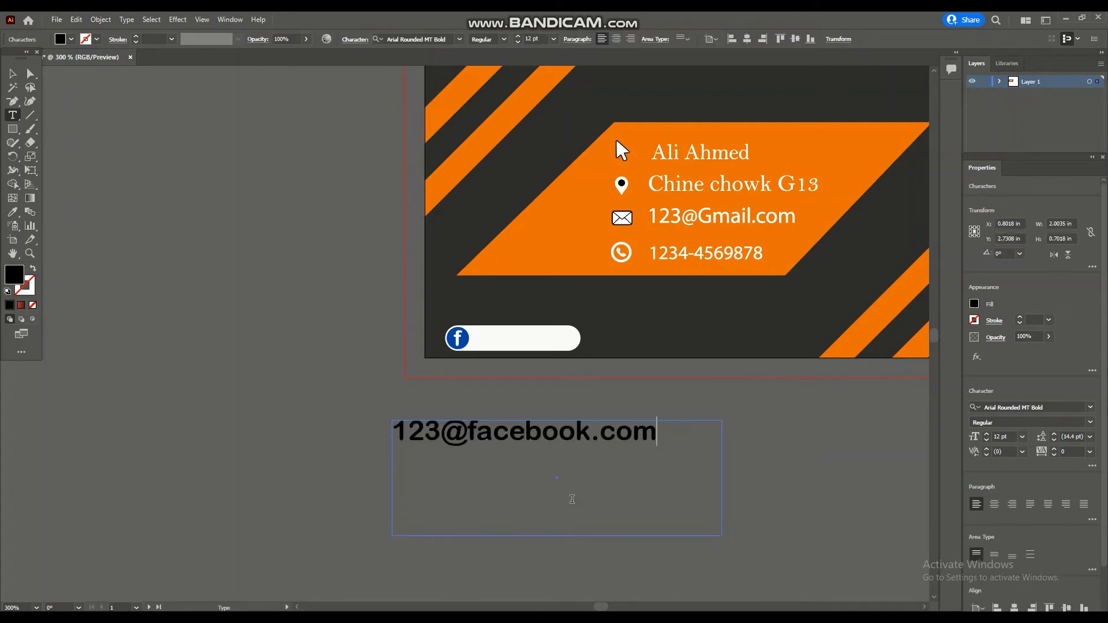
{"action": "key", "text": "Escape"}
{"action": "right_click", "coordinate": [629, 448]}
{"action": "left_click", "coordinate": [658, 269]}
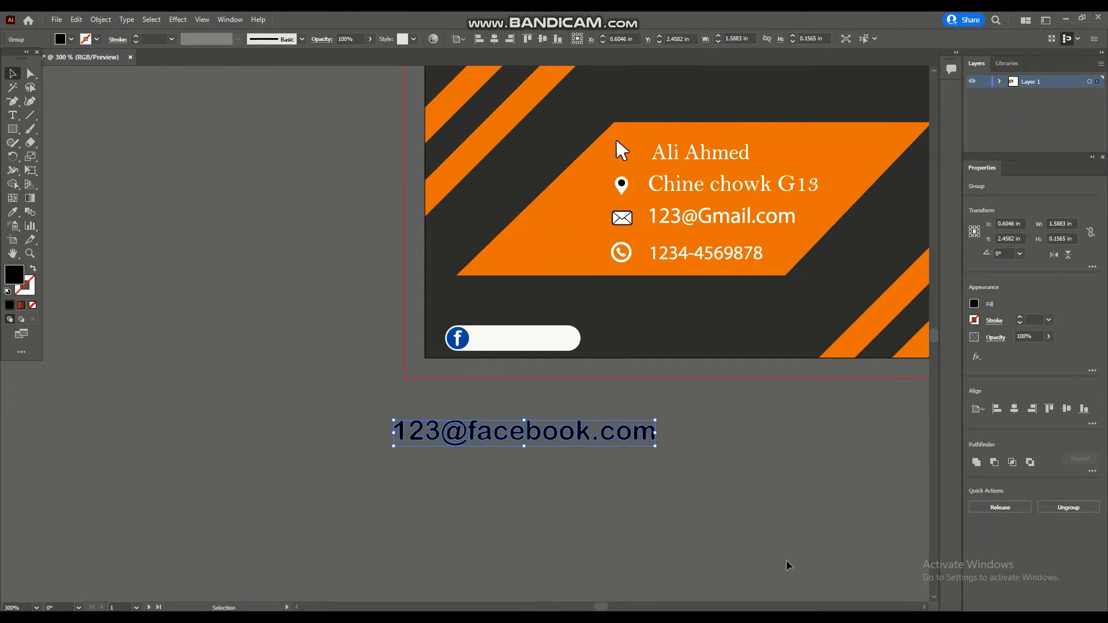
Scale the outlined address down and place it on the white Facebook bar.
{"action": "mouse_move", "coordinate": [655, 445]}
{"action": "left_mouse_down"}
{"action": "mouse_move", "coordinate": [501, 431]}
{"action": "mouse_move", "coordinate": [506, 353]}
{"action": "left_mouse_up"}
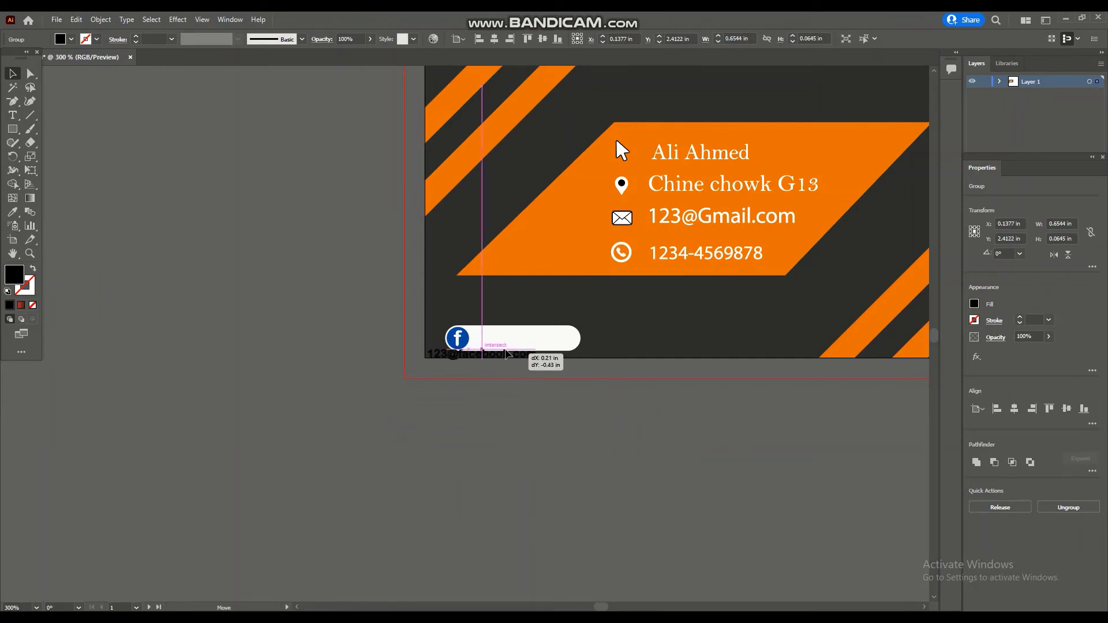
{"action": "left_click_drag", "start_coordinate": [462, 453], "coordinate": [578, 342]}
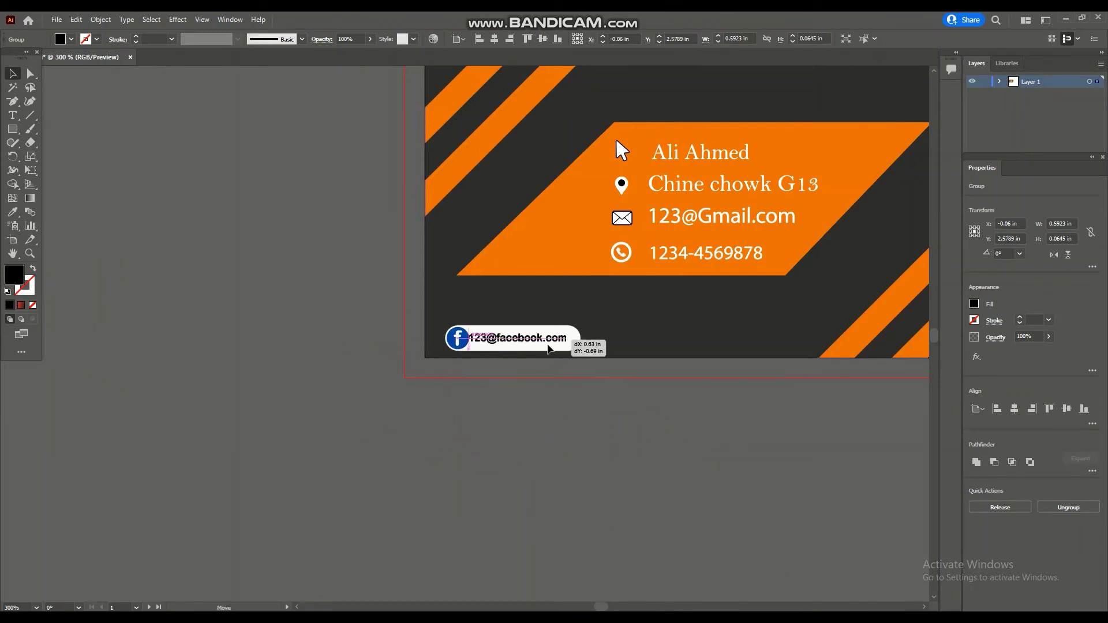
{"action": "left_click", "coordinate": [703, 504]}
{"action": "key", "text": "ctrl+minus"}
{"action": "key", "text": "ctrl+minus"}
{"action": "key", "text": "ctrl+minus"}
{"action": "key", "text": "ctrl+plus"}
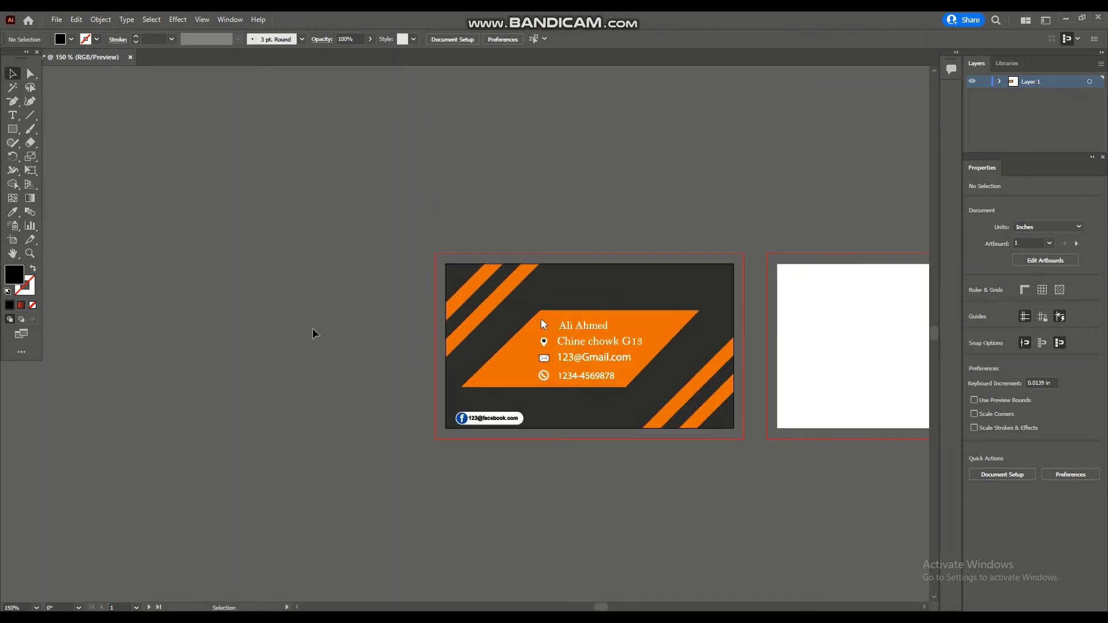
Add a Lorem ipsum placeholder line, outline it, and fill it white.
{"action": "key", "text": "t"}
{"action": "left_click", "coordinate": [139, 141]}
{"action": "key", "text": "Escape"}
{"action": "right_click", "coordinate": [357, 142]}
{"action": "key", "text": "ctrl+shift+o"}
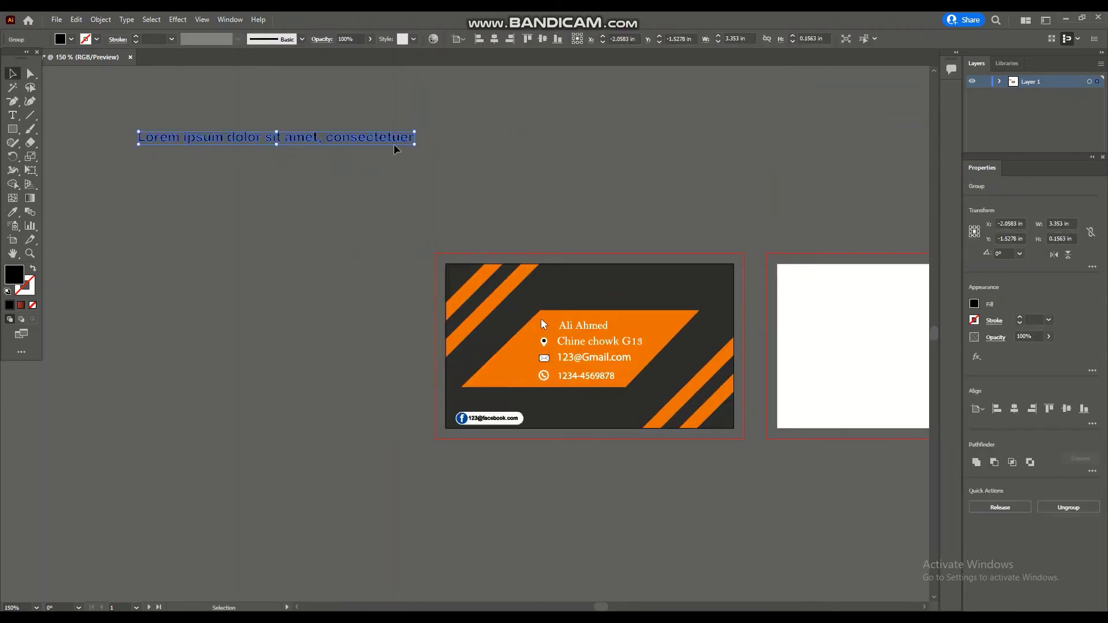
{"action": "double_click", "coordinate": [15, 274]}
{"action": "left_click", "coordinate": [723, 295]}
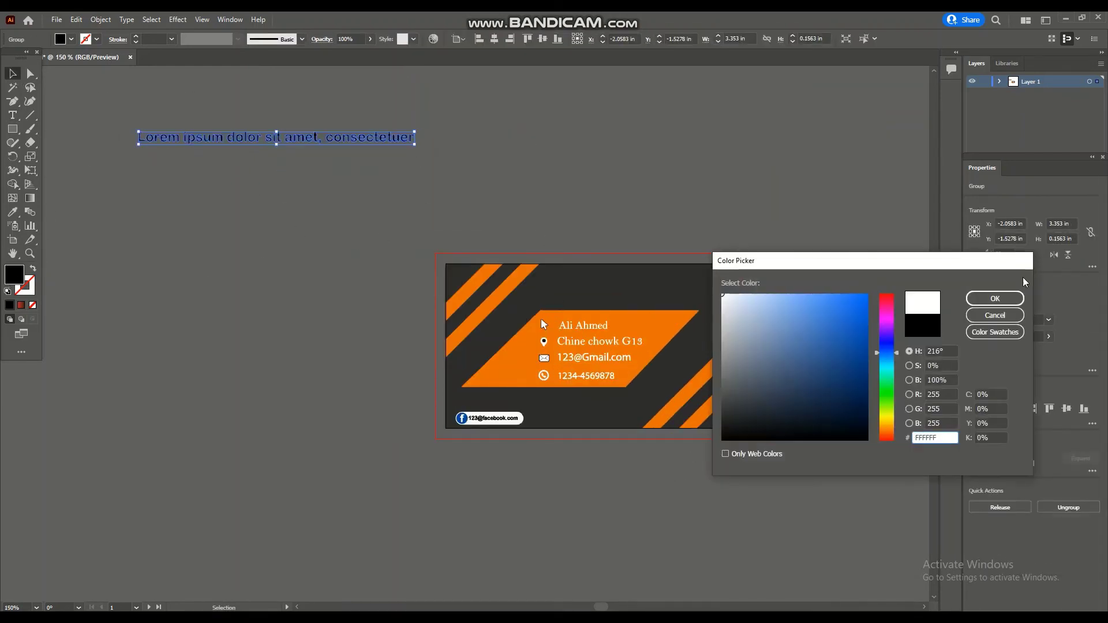
{"action": "left_click", "coordinate": [995, 299]}
Resize the white placeholder line and move it to the card front's top-right.
{"action": "left_click_drag", "start_coordinate": [415, 144], "coordinate": [371, 145]}
{"action": "left_click_drag", "start_coordinate": [733, 297], "coordinate": [456, 128]}
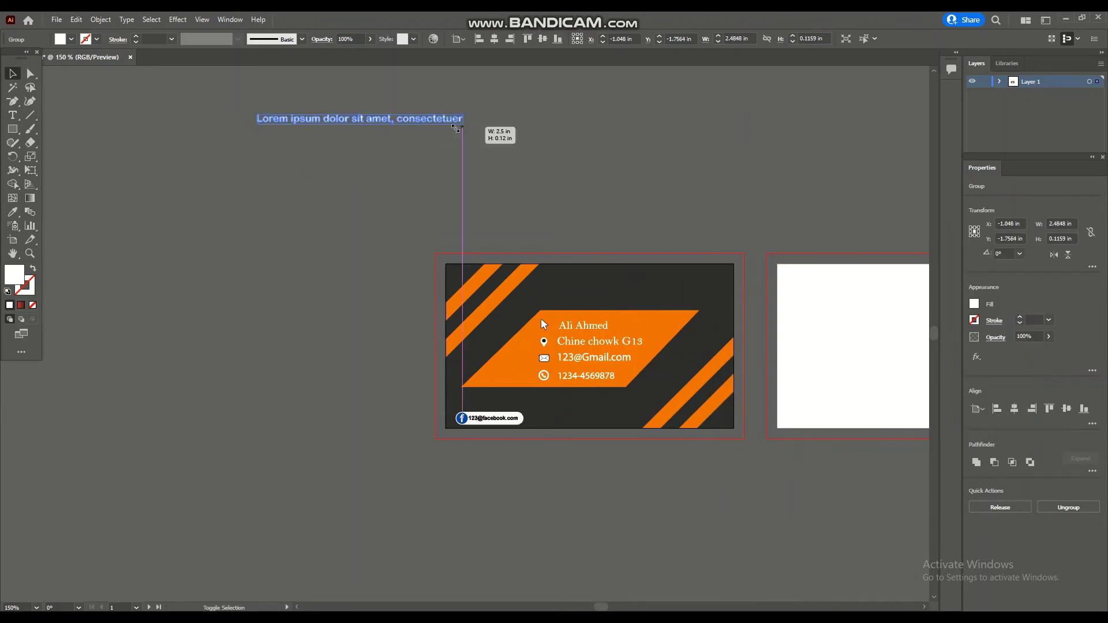
{"action": "left_click_drag", "start_coordinate": [358, 119], "coordinate": [670, 269]}
{"action": "left_click", "coordinate": [559, 128]}
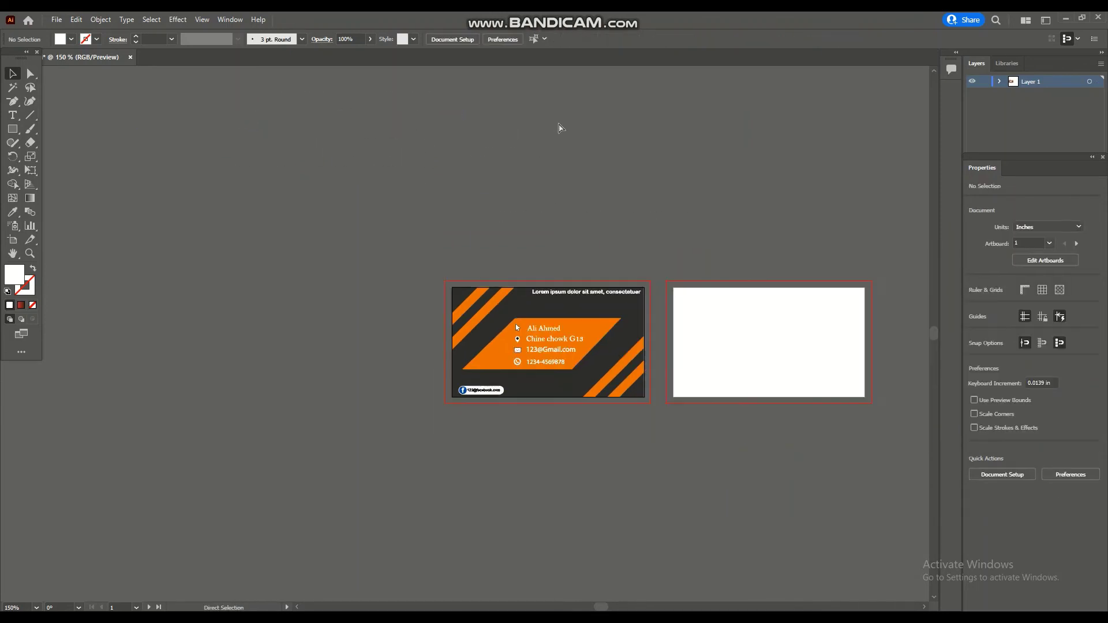
{"action": "scroll", "coordinate": [542, 319], "scroll_direction": "up", "scroll_amount": 2}
{"action": "scroll", "coordinate": [542, 320], "scroll_direction": "down", "scroll_amount": 1}
{"action": "scroll", "coordinate": [543, 323], "scroll_direction": "up", "scroll_amount": 1}
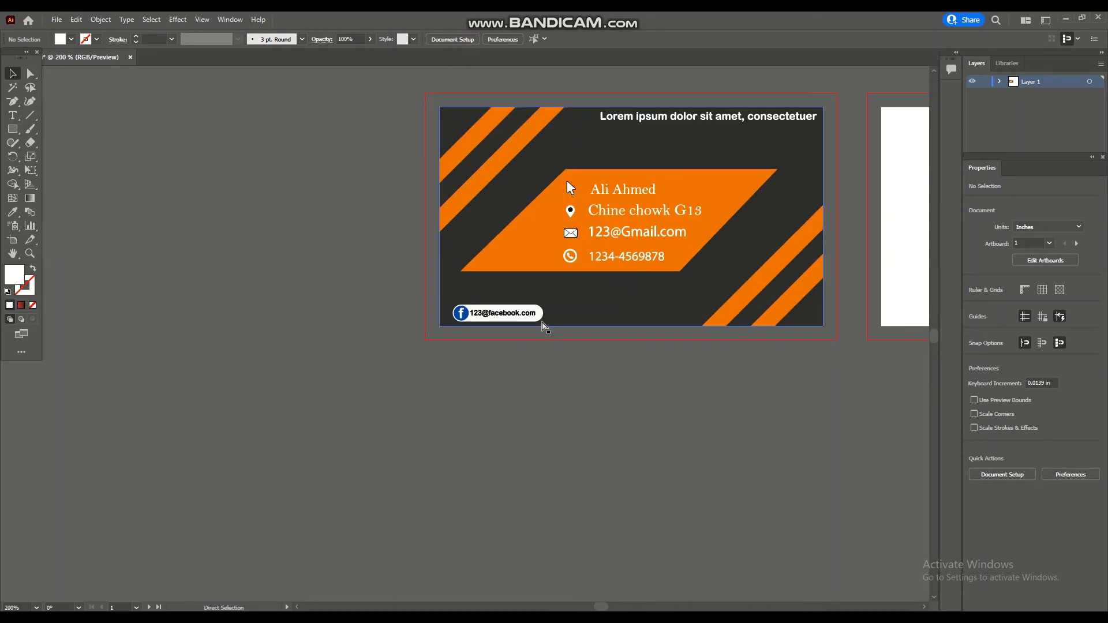
{"action": "scroll", "coordinate": [543, 326], "scroll_direction": "up", "scroll_amount": 1}
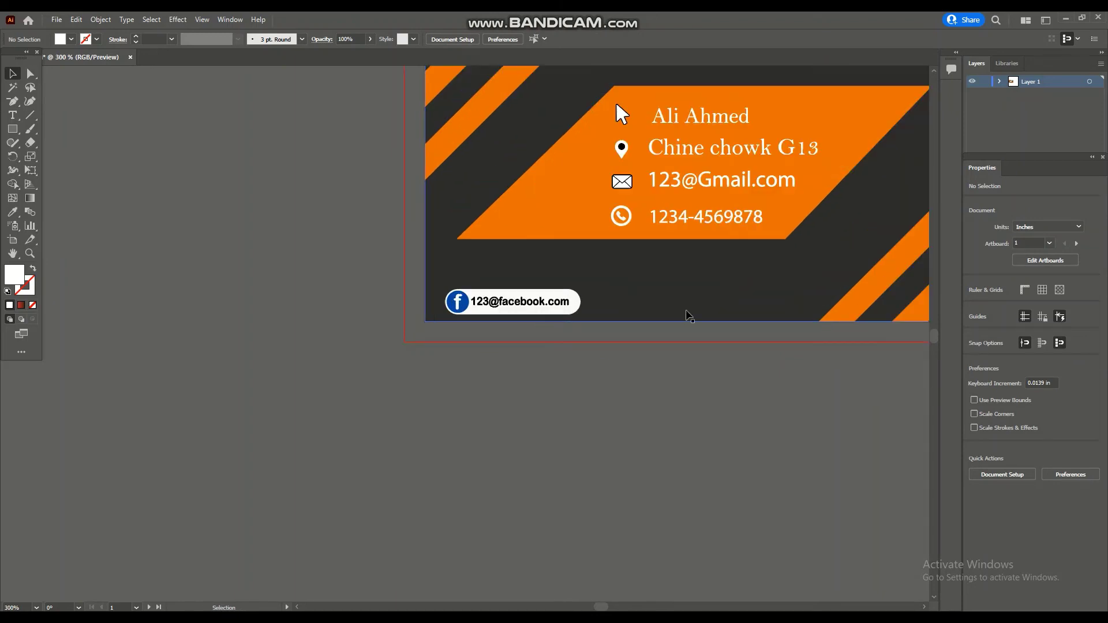
{"action": "scroll", "coordinate": [687, 316], "scroll_direction": "down", "scroll_amount": 2}
{"action": "scroll", "coordinate": [683, 329], "scroll_direction": "down", "scroll_amount": 1}
{"action": "scroll", "coordinate": [683, 329], "scroll_direction": "up", "scroll_amount": 2}
{"action": "left_click", "coordinate": [508, 225]}
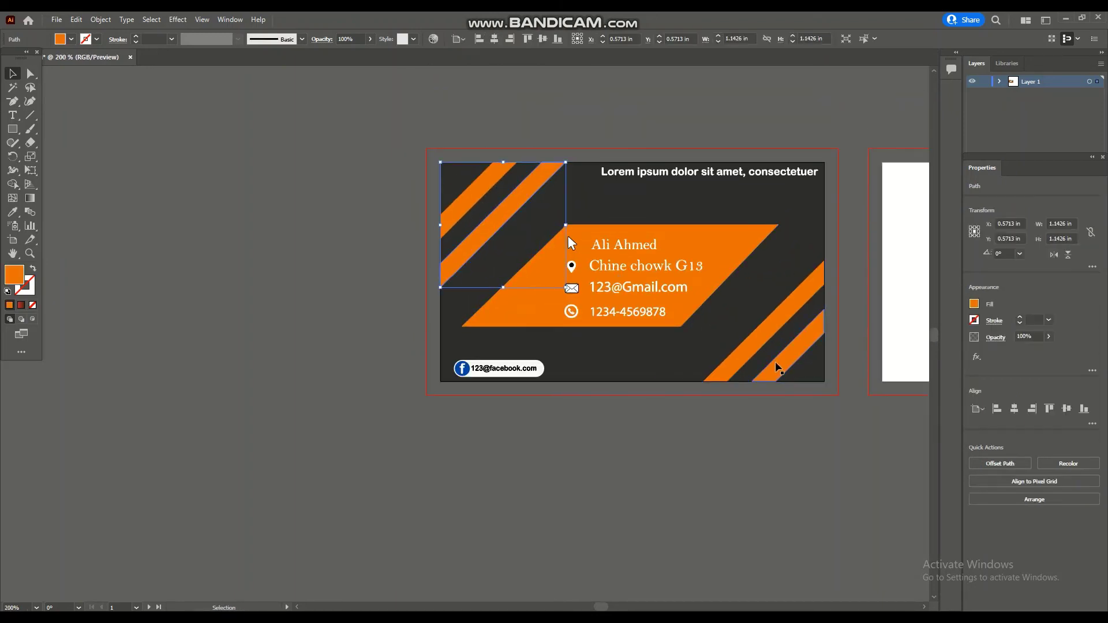
{"action": "left_click", "coordinate": [230, 19]}
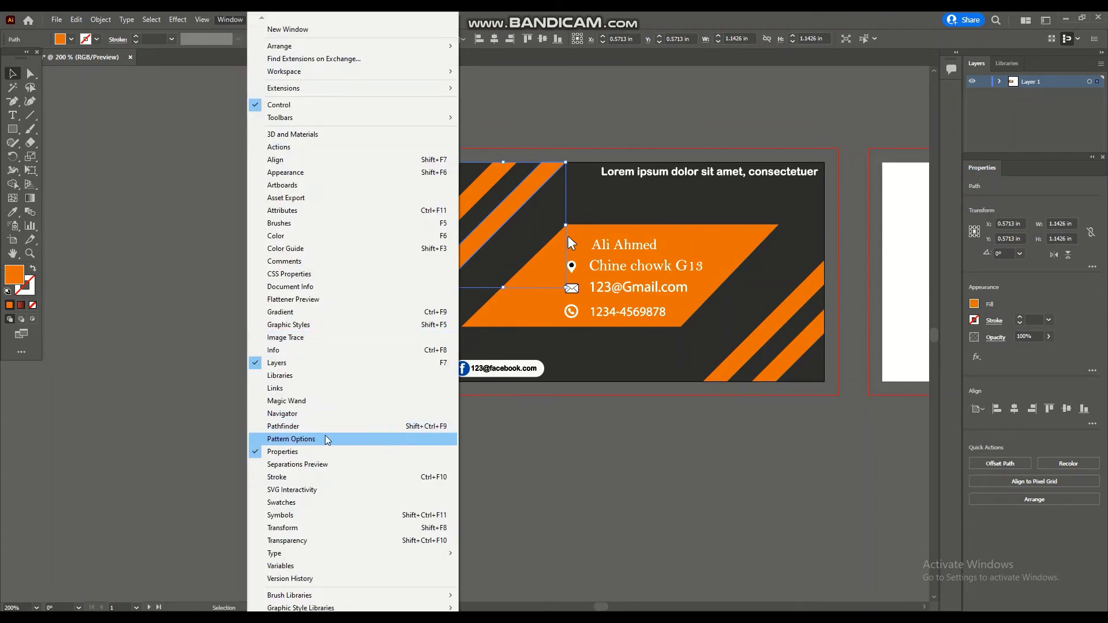
{"action": "left_click", "coordinate": [285, 172]}
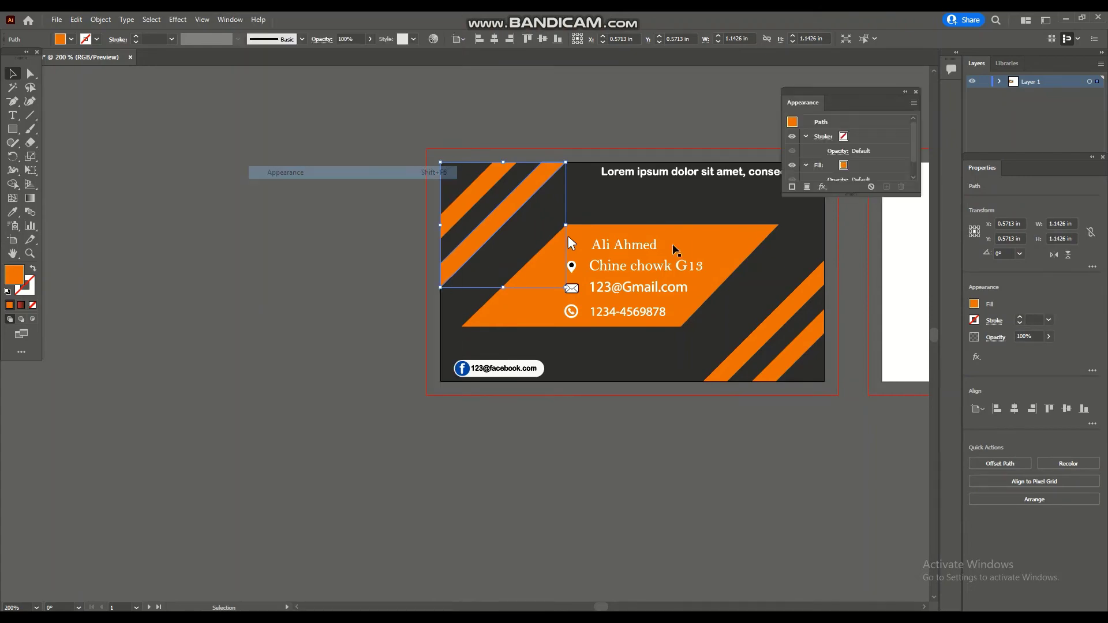
{"action": "left_click", "coordinate": [916, 92]}
{"action": "left_click", "coordinate": [230, 19]}
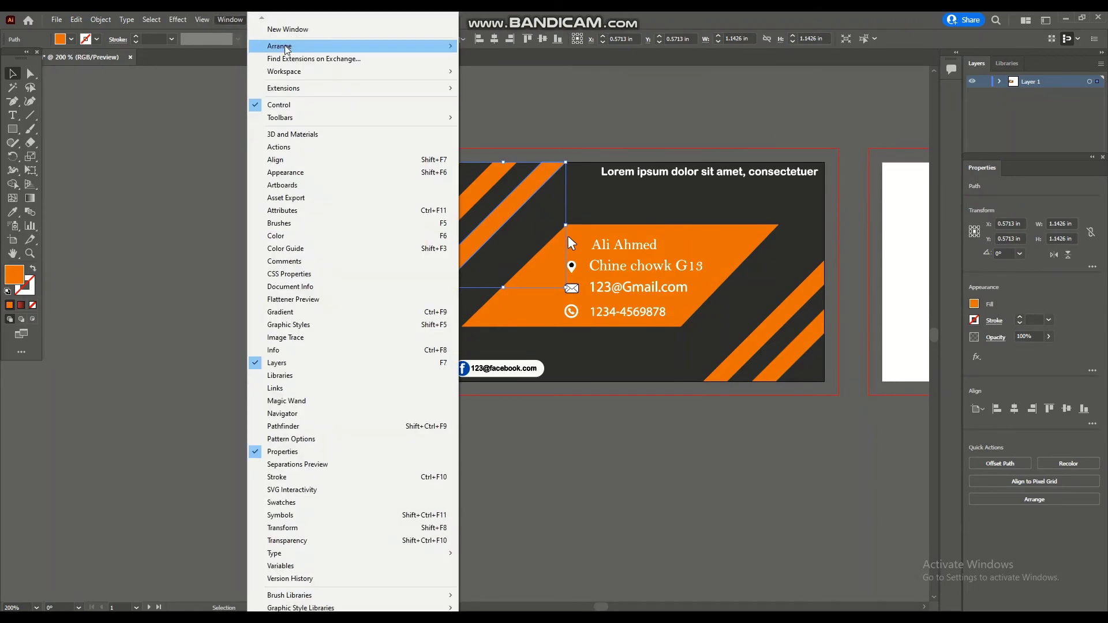
{"action": "left_click", "coordinate": [304, 512]}
{"action": "left_click", "coordinate": [804, 137]}
{"action": "left_click", "coordinate": [225, 20]}
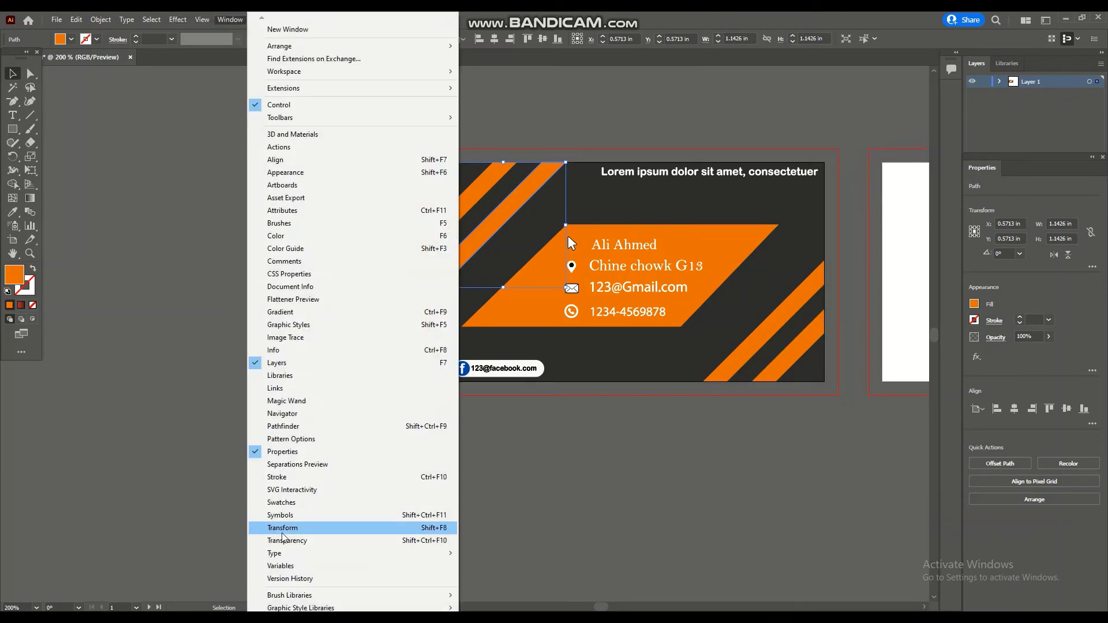
{"action": "left_click", "coordinate": [287, 541]}
{"action": "left_click_drag", "start_coordinate": [628, 295], "coordinate": [849, 229]}
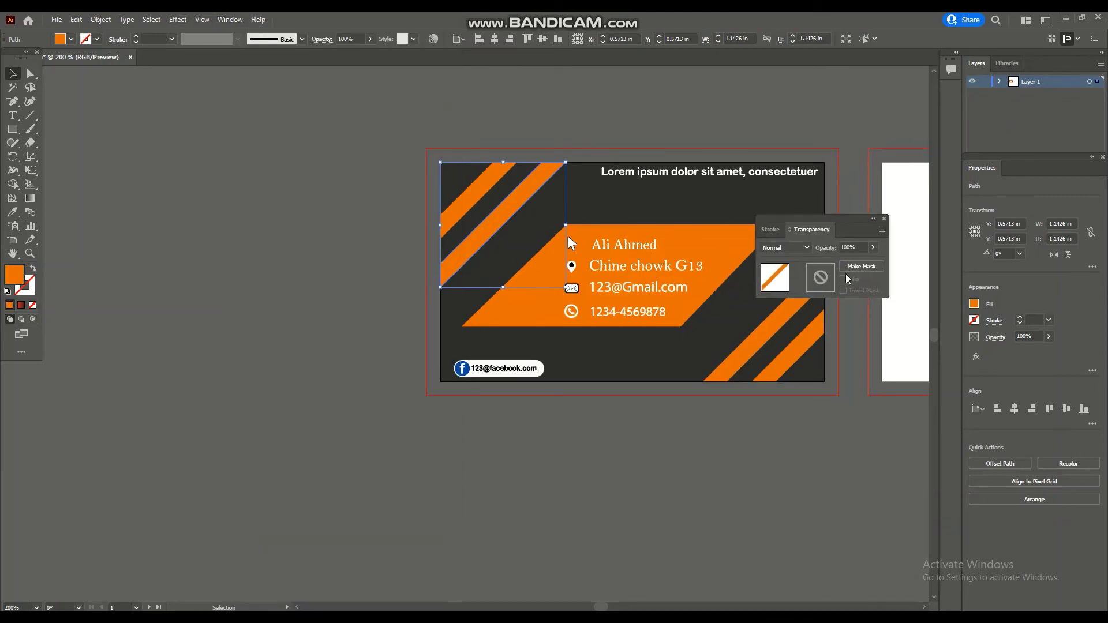
{"action": "left_click", "coordinate": [808, 229]}
{"action": "left_click", "coordinate": [884, 218]}
{"action": "left_click", "coordinate": [1049, 336]}
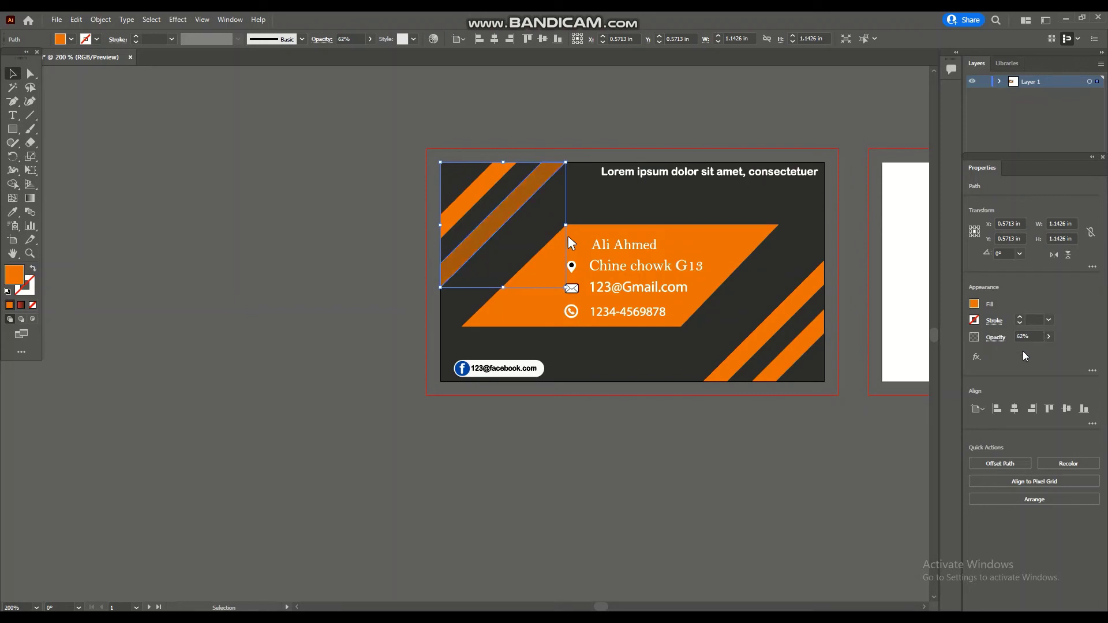
{"action": "left_click_drag", "start_coordinate": [1047, 351], "coordinate": [1048, 351]}
{"action": "left_click", "coordinate": [882, 450]}
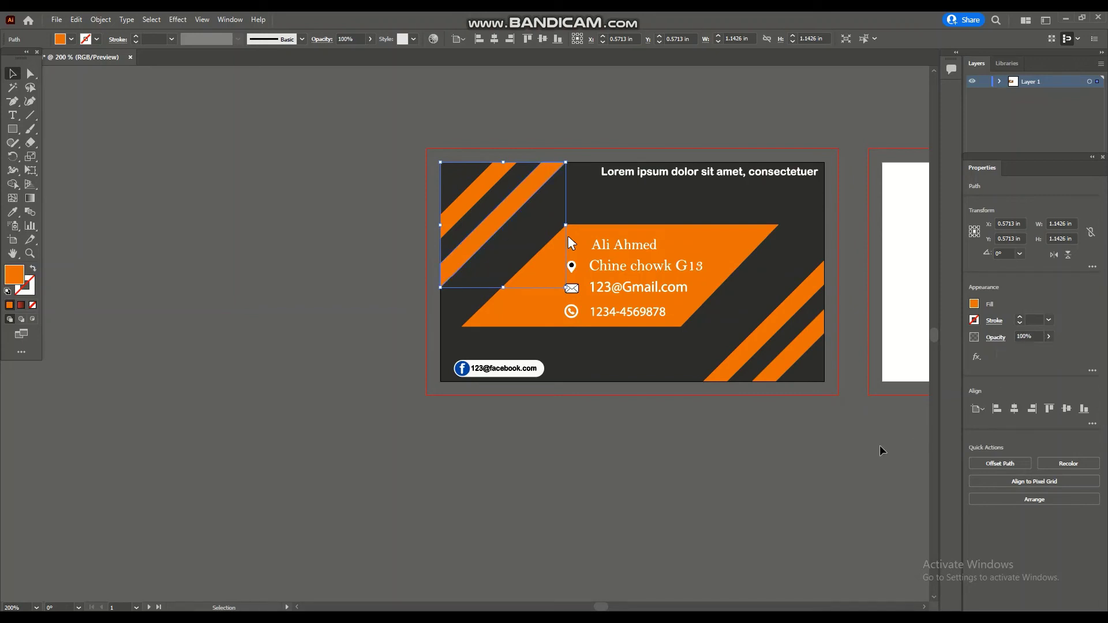
{"action": "left_click", "coordinate": [495, 250]}
{"action": "left_click", "coordinate": [1092, 267]}
{"action": "left_click", "coordinate": [1093, 371]}
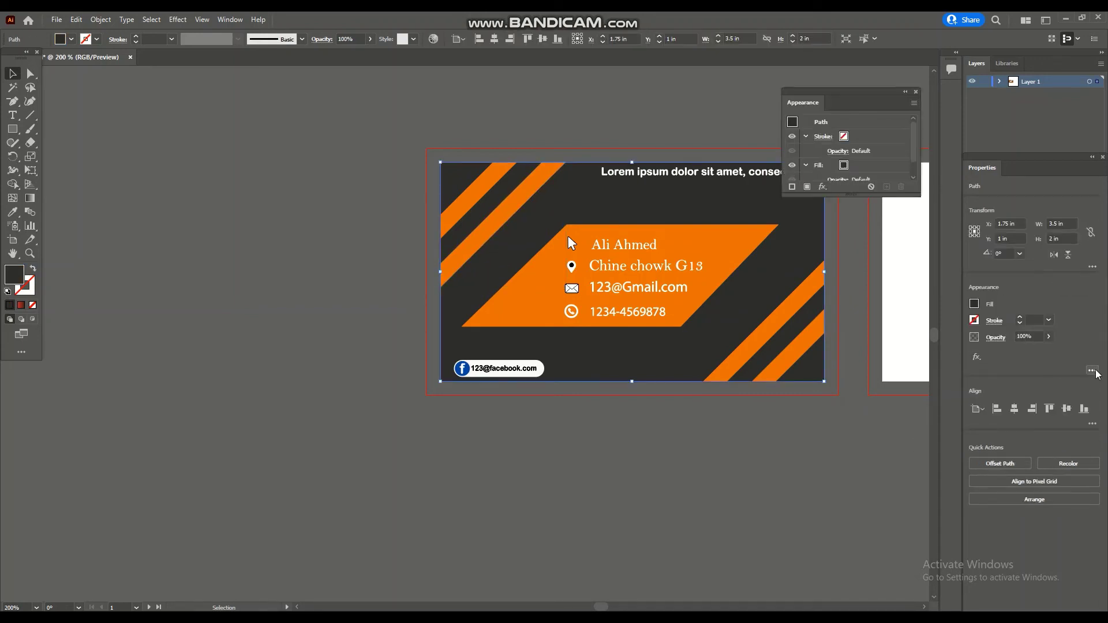
{"action": "left_click", "coordinate": [915, 92]}
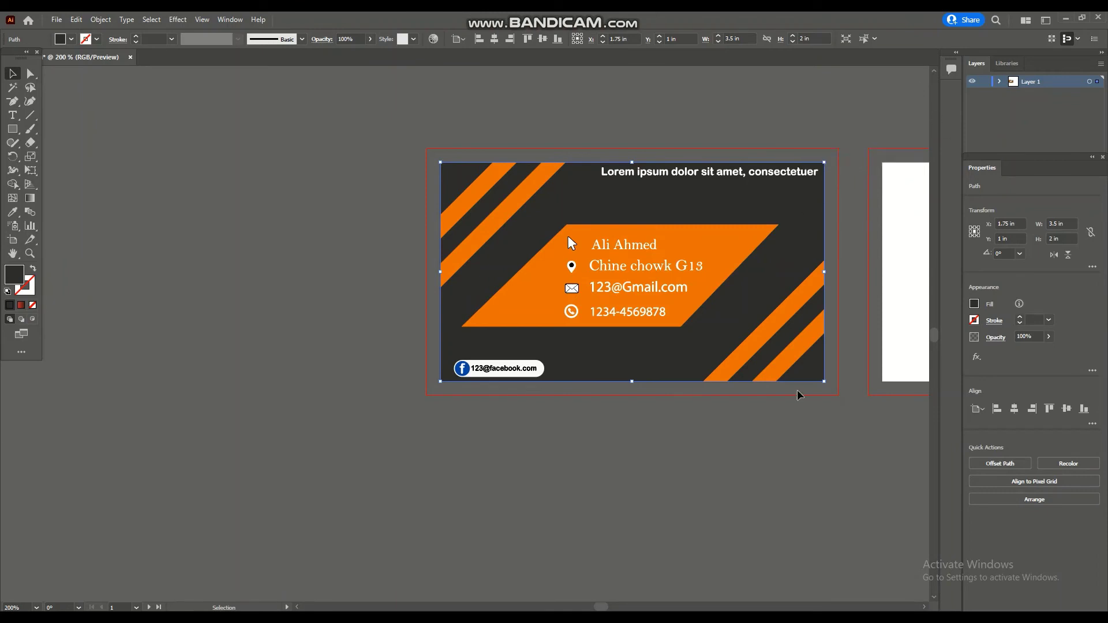
{"action": "left_click", "coordinate": [745, 456]}
Copy the dark background onto the back card's artboard.
{"action": "scroll", "coordinate": [577, 514], "scroll_direction": "right", "scroll_amount": 5}
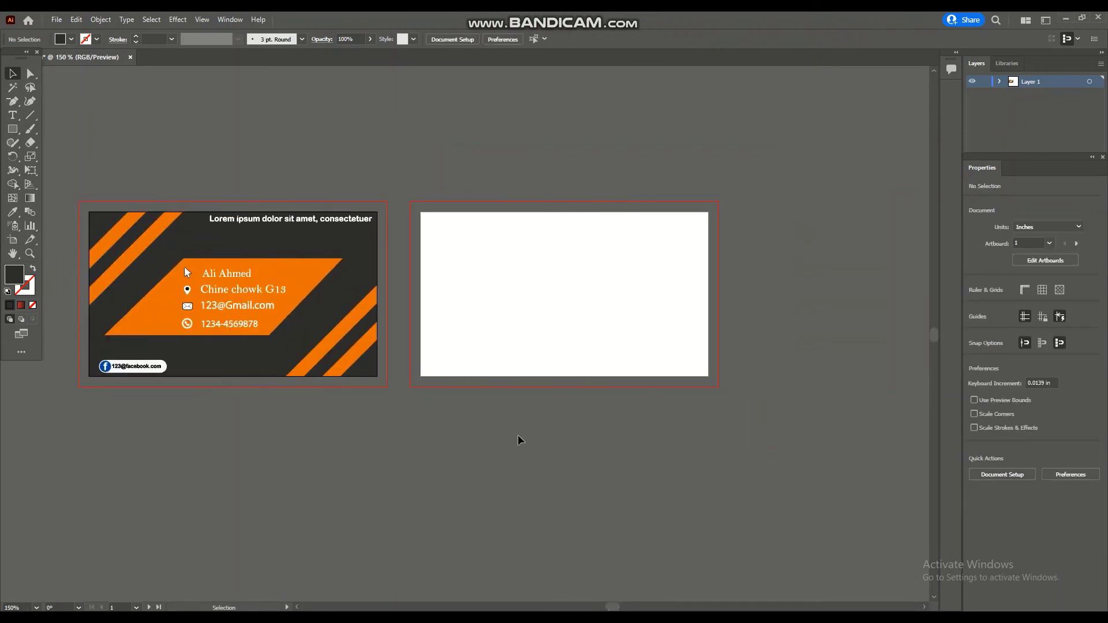
{"action": "left_click_drag", "start_coordinate": [357, 248], "coordinate": [689, 245]}
{"action": "left_click", "coordinate": [752, 292]}
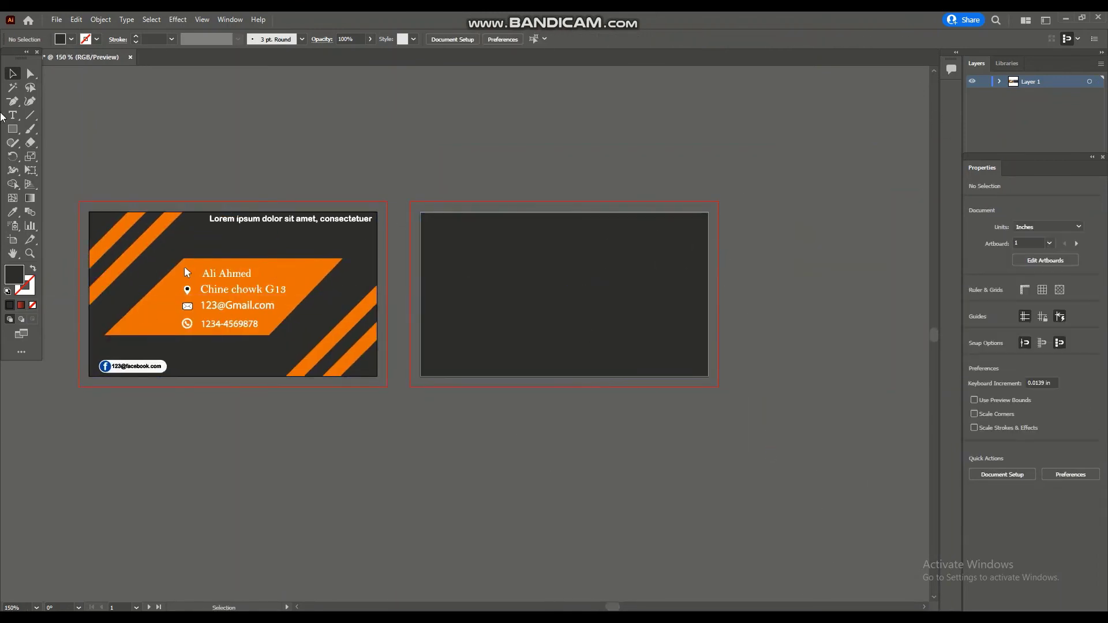
Try a rectangle and a copied orange parallelogram on the back card, undoing both.
{"action": "key", "text": "m"}
{"action": "left_click_drag", "start_coordinate": [468, 258], "coordinate": [679, 347]}
{"action": "key", "text": "ctrl+z"}
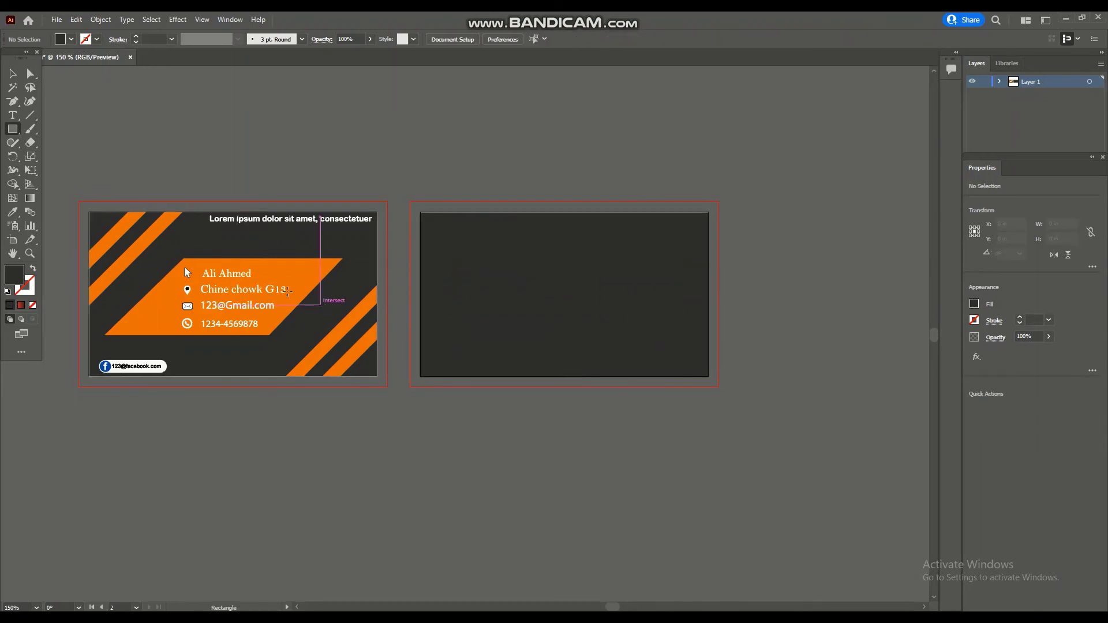
{"action": "key", "text": "v"}
{"action": "left_click_drag", "start_coordinate": [298, 263], "coordinate": [635, 262], "text": "alt"}
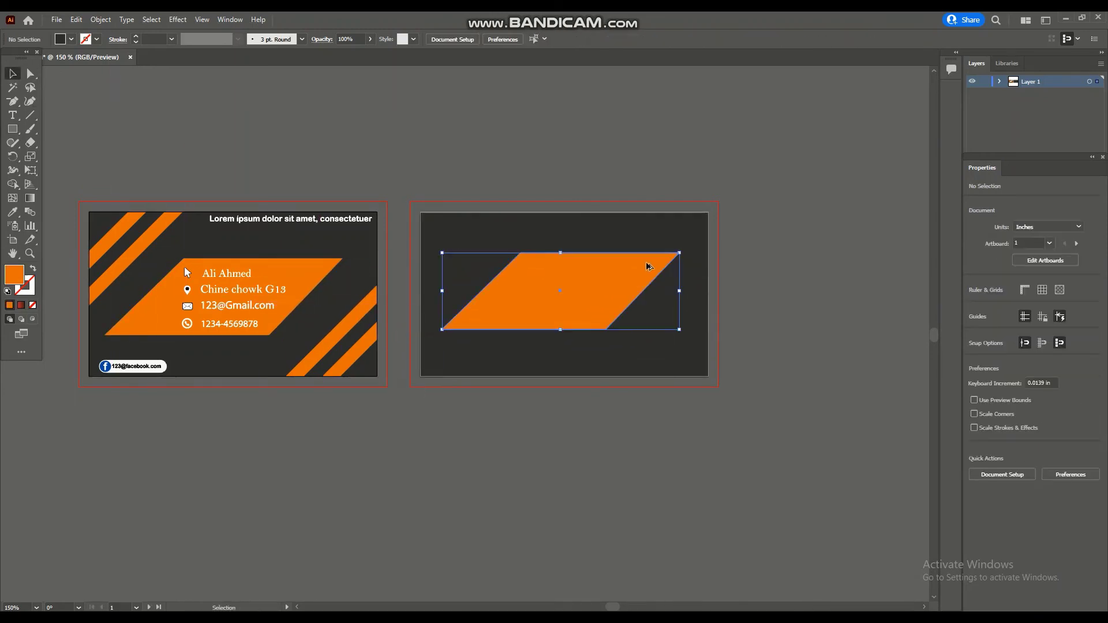
{"action": "left_click", "coordinate": [638, 315]}
{"action": "scroll", "coordinate": [522, 369], "scroll_direction": "down", "scroll_amount": 2}
{"action": "left_click_drag", "start_coordinate": [12, 129], "coordinate": [63, 156]}
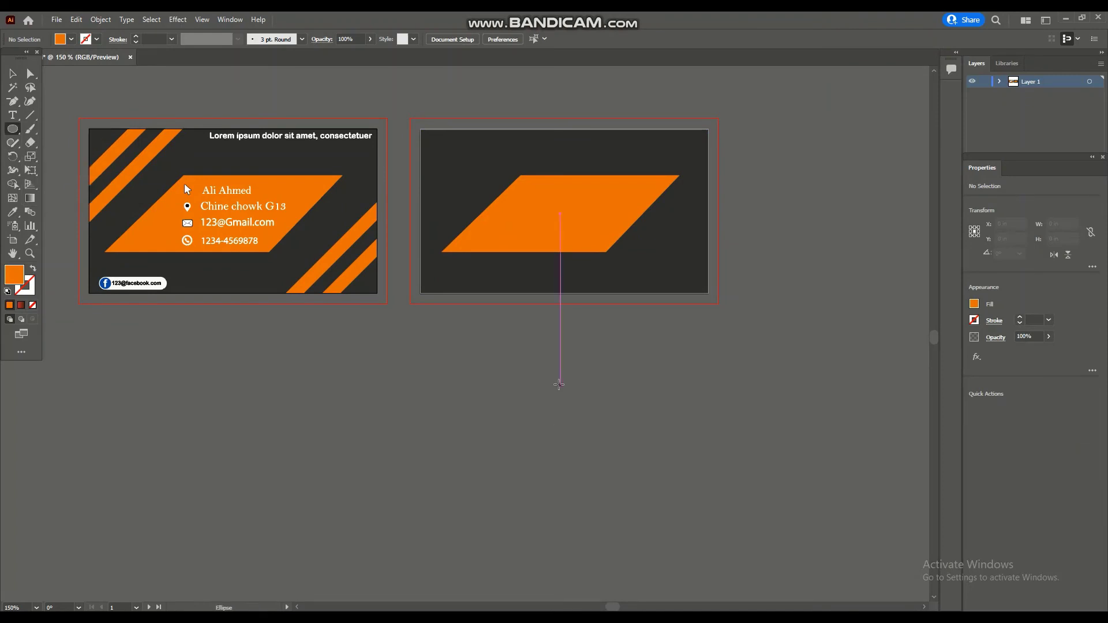
{"action": "key", "text": "ctrl+z"}
Draw an orange rectangle on the back card and round its corners.
{"action": "scroll", "coordinate": [500, 330], "scroll_direction": "up", "scroll_amount": 2}
{"action": "key", "text": "m"}
{"action": "left_click_drag", "start_coordinate": [456, 238], "coordinate": [671, 332]}
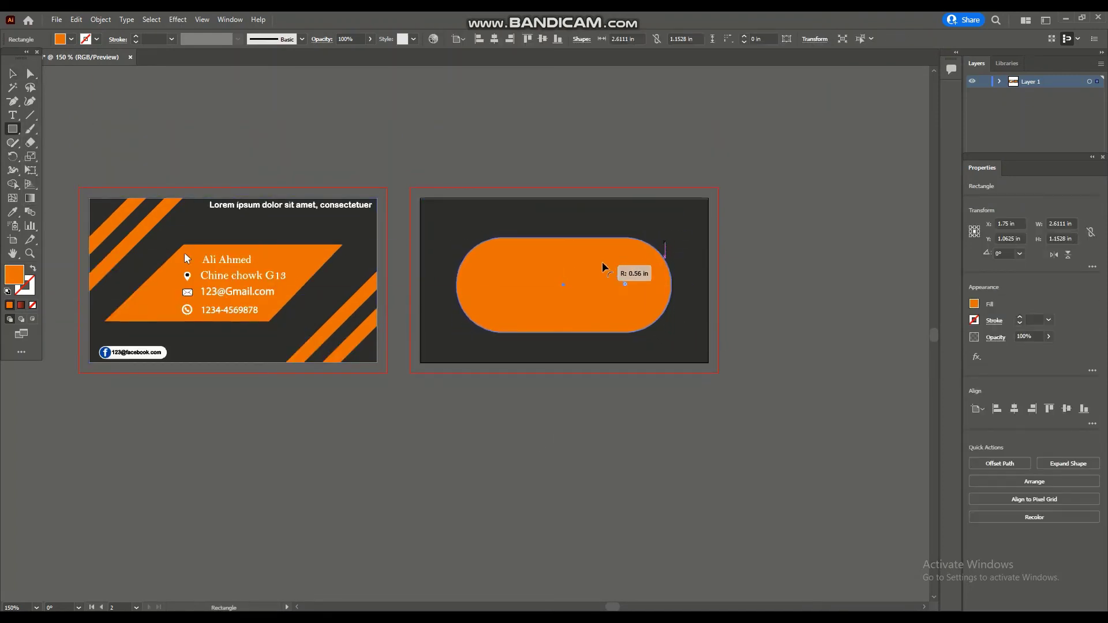
{"action": "left_click_drag", "start_coordinate": [654, 253], "coordinate": [658, 263]}
Draw orange circles below the panel and Alt-copy one to overlap, making three.
{"action": "left_click_drag", "start_coordinate": [9, 134], "coordinate": [46, 157]}
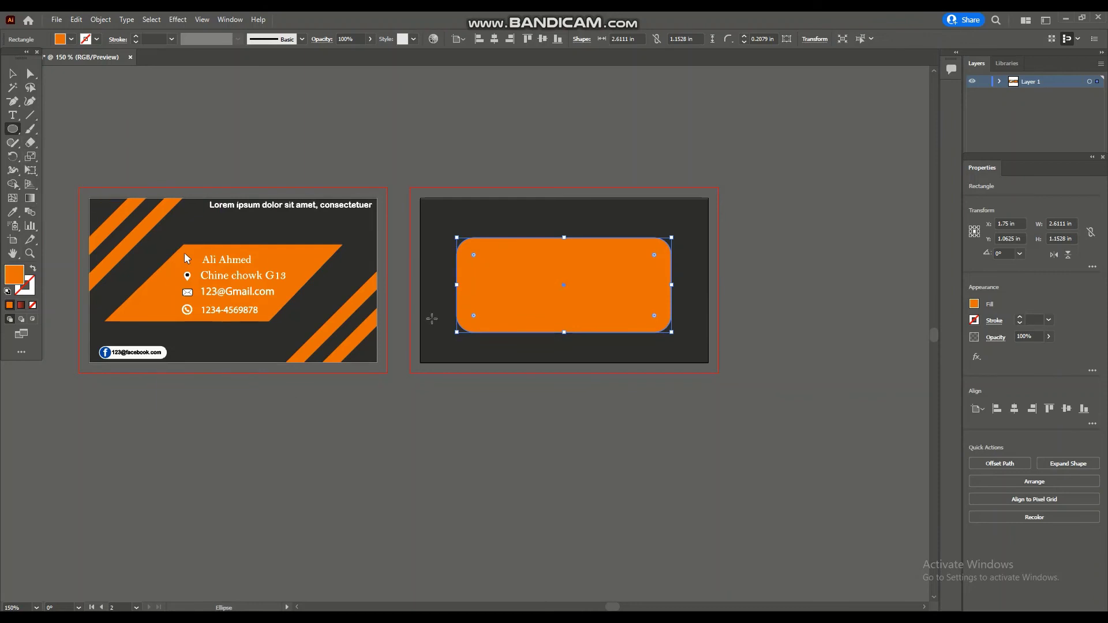
{"action": "left_click_drag", "start_coordinate": [521, 434], "coordinate": [635, 532]}
{"action": "scroll", "coordinate": [577, 490], "scroll_direction": "down", "scroll_amount": 4}
{"action": "left_click_drag", "start_coordinate": [456, 323], "coordinate": [580, 445]}
{"action": "key", "text": "v"}
{"action": "left_click_drag", "start_coordinate": [549, 366], "coordinate": [658, 392]}
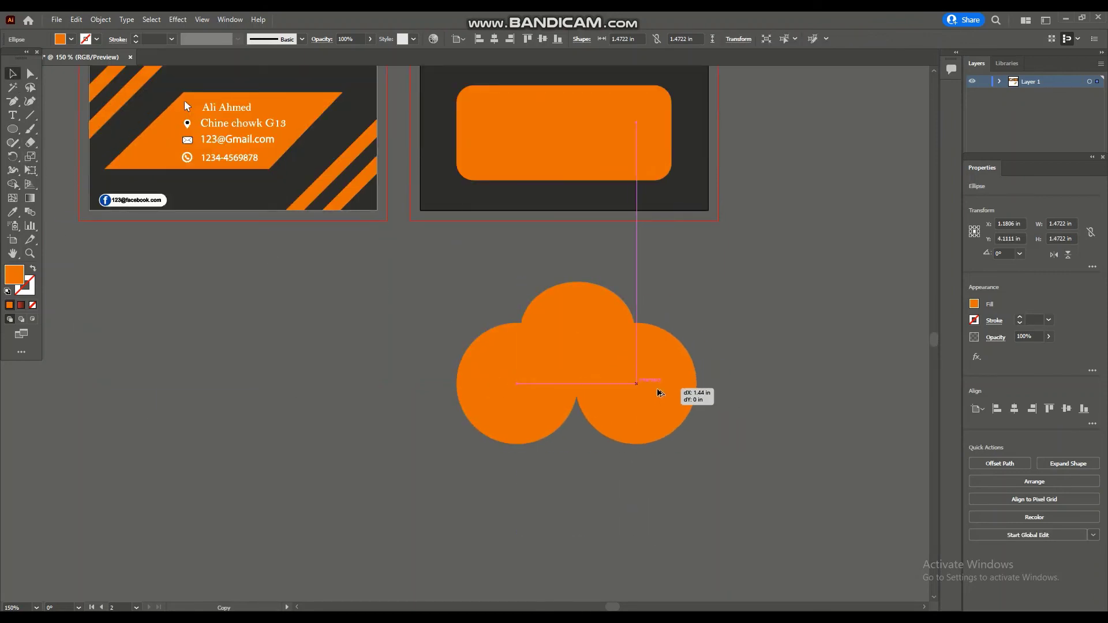
Subtract the front circles with Minus Front to make a fan shape filled black 000000.
{"action": "left_click_drag", "start_coordinate": [391, 349], "coordinate": [647, 415]}
{"action": "left_click", "coordinate": [997, 464]}
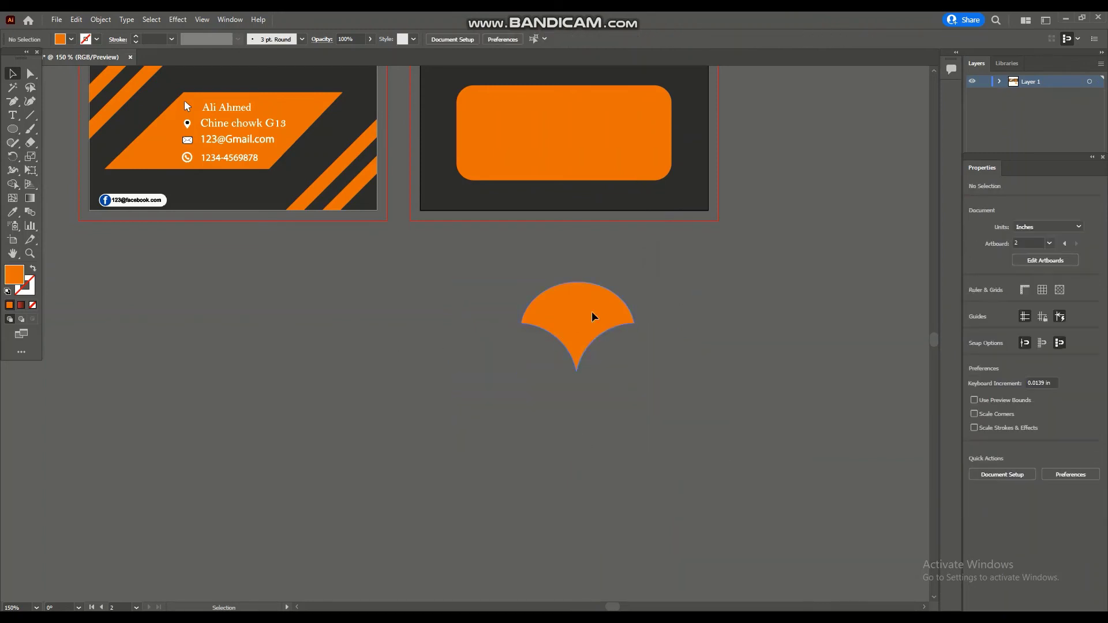
{"action": "double_click", "coordinate": [14, 274]}
{"action": "type", "text": "000000"}
{"action": "key", "text": "Return"}
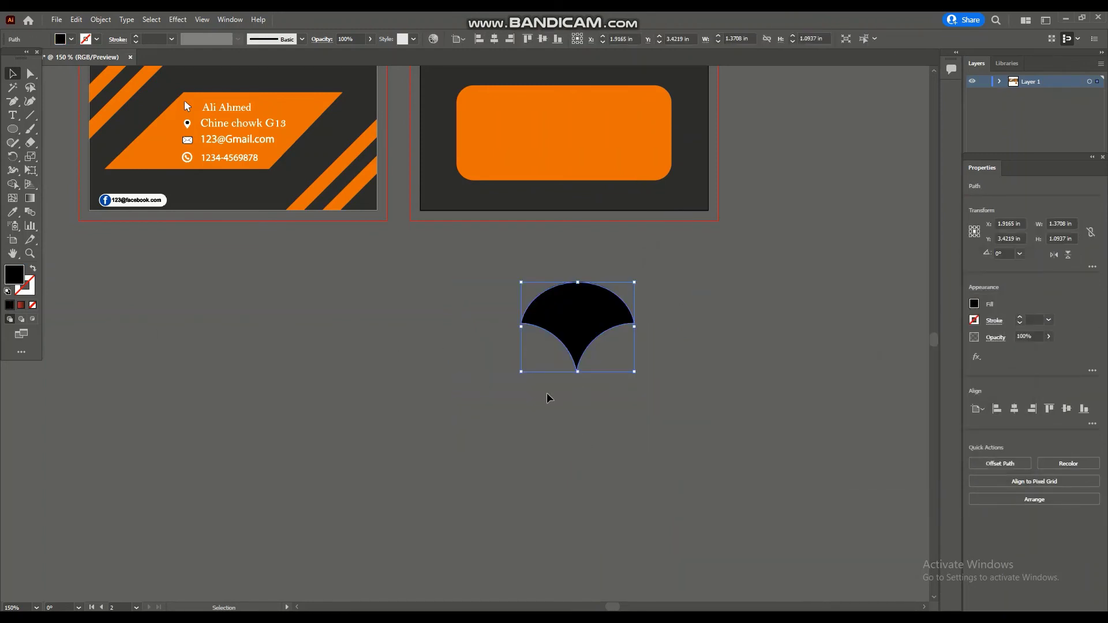
Draw a circle left of the fan and fill it white ffffff.
{"action": "key", "text": "l"}
{"action": "left_click_drag", "start_coordinate": [204, 332], "coordinate": [266, 395]}
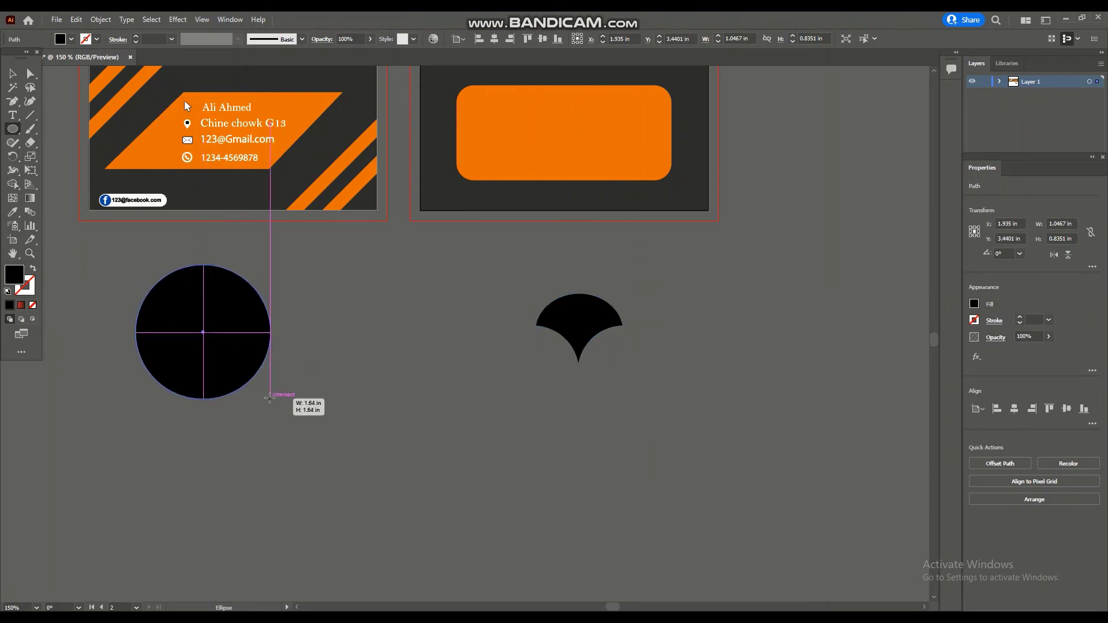
{"action": "left_click", "coordinate": [13, 74]}
{"action": "left_click_drag", "start_coordinate": [195, 353], "coordinate": [221, 354]}
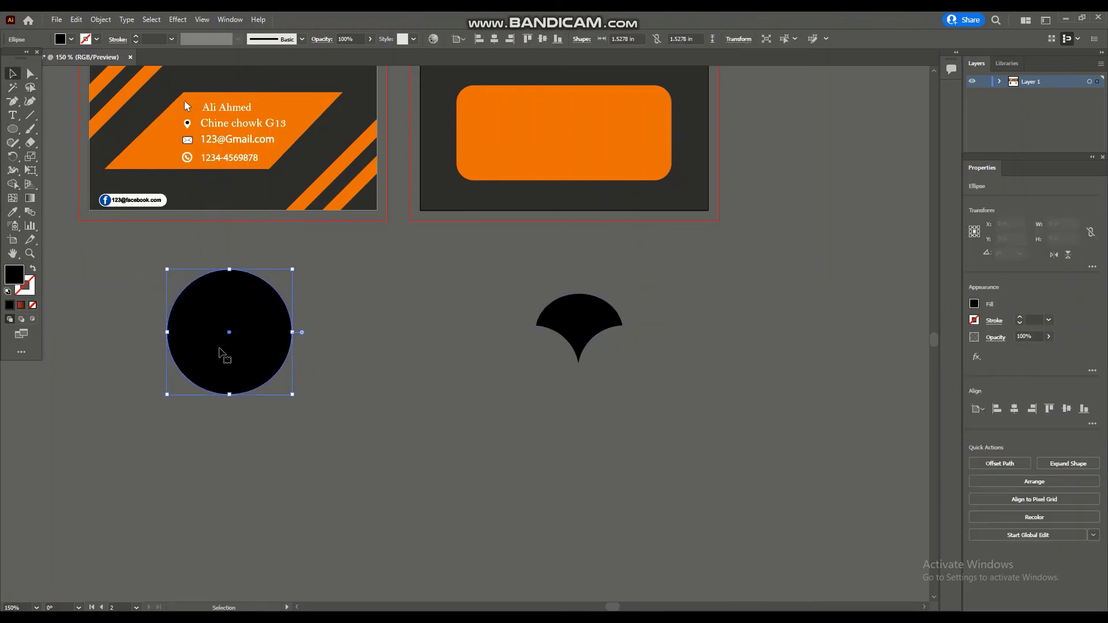
{"action": "double_click", "coordinate": [17, 278]}
{"action": "type", "text": "ffffff"}
{"action": "key", "text": "Return"}
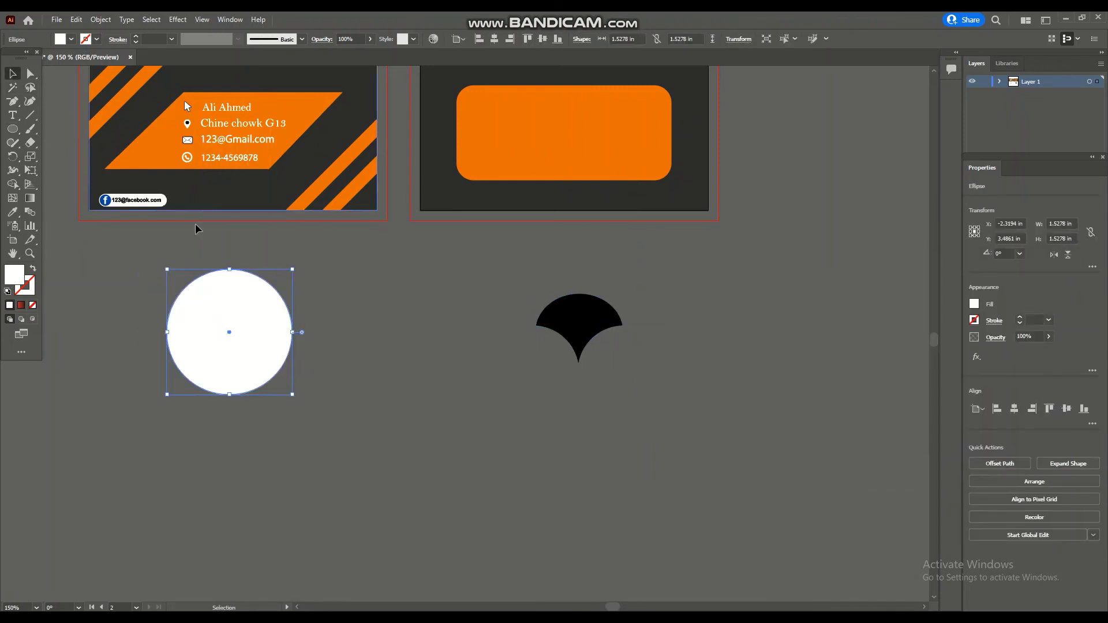
Overlap a white circle on a black copy and Minus Front them into a crescent.
{"action": "mouse_move", "coordinate": [229, 332]}
{"action": "left_mouse_down"}
{"action": "mouse_move", "coordinate": [282, 332]}
{"action": "mouse_move", "coordinate": [368, 369]}
{"action": "left_mouse_up"}
{"action": "double_click", "coordinate": [14, 275]}
{"action": "type", "text": "000000"}
{"action": "key", "text": "Return"}
{"action": "double_click", "coordinate": [15, 277]}
{"action": "type", "text": "ffffff"}
{"action": "key", "text": "Return"}
{"action": "left_click_drag", "start_coordinate": [361, 308], "coordinate": [309, 302]}
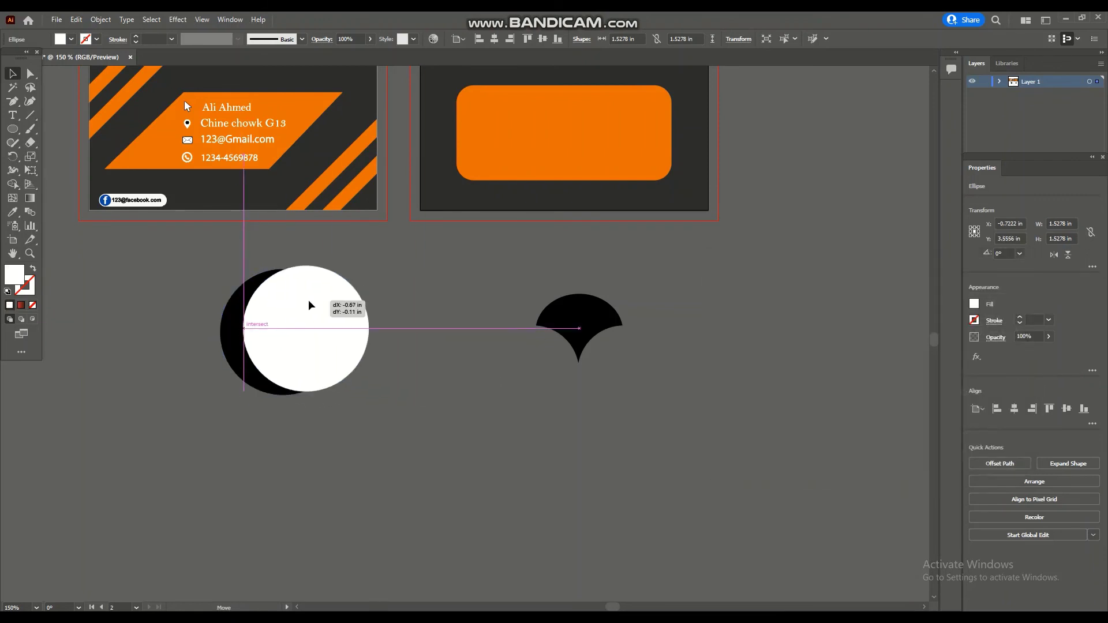
{"action": "left_click_drag", "start_coordinate": [357, 454], "coordinate": [228, 369]}
{"action": "left_click", "coordinate": [994, 464]}
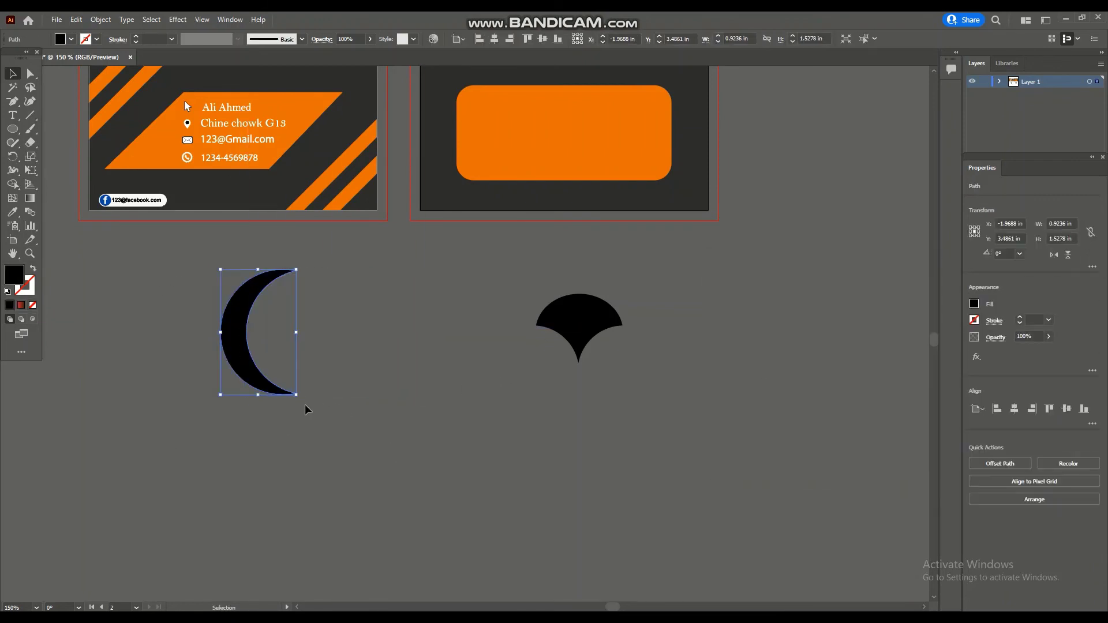
Rotate the crescent to open upward, place it beneath the fan, and select both.
{"action": "mouse_move", "coordinate": [304, 407]}
{"action": "left_mouse_down"}
{"action": "mouse_move", "coordinate": [313, 290]}
{"action": "mouse_move", "coordinate": [321, 301]}
{"action": "left_mouse_up"}
{"action": "left_click_drag", "start_coordinate": [305, 359], "coordinate": [626, 404]}
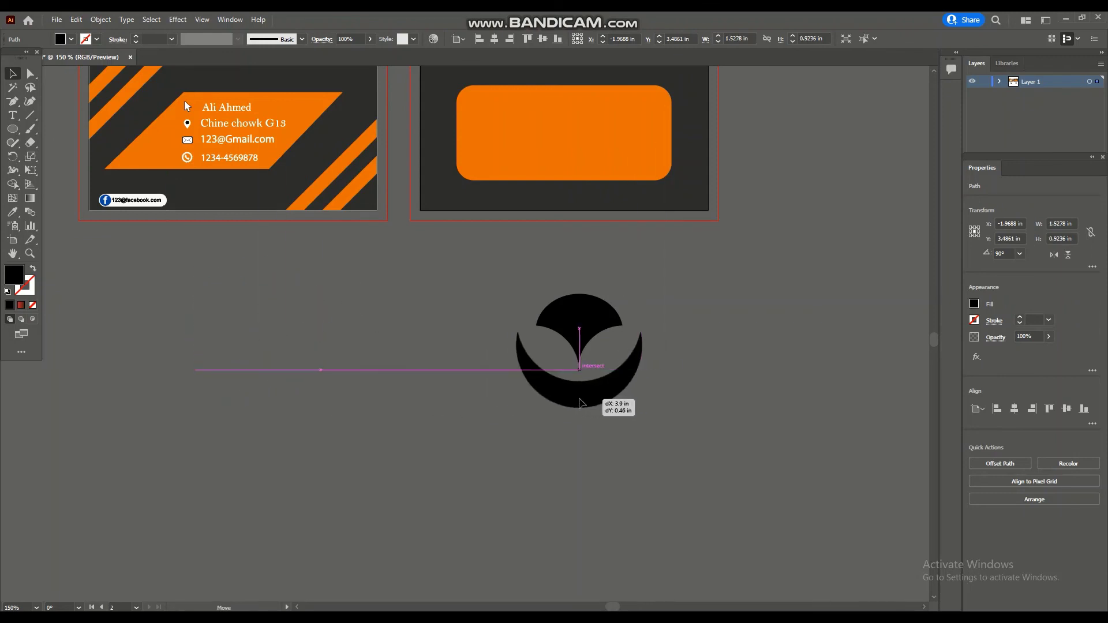
{"action": "left_click", "coordinate": [631, 433]}
{"action": "left_click", "coordinate": [635, 398]}
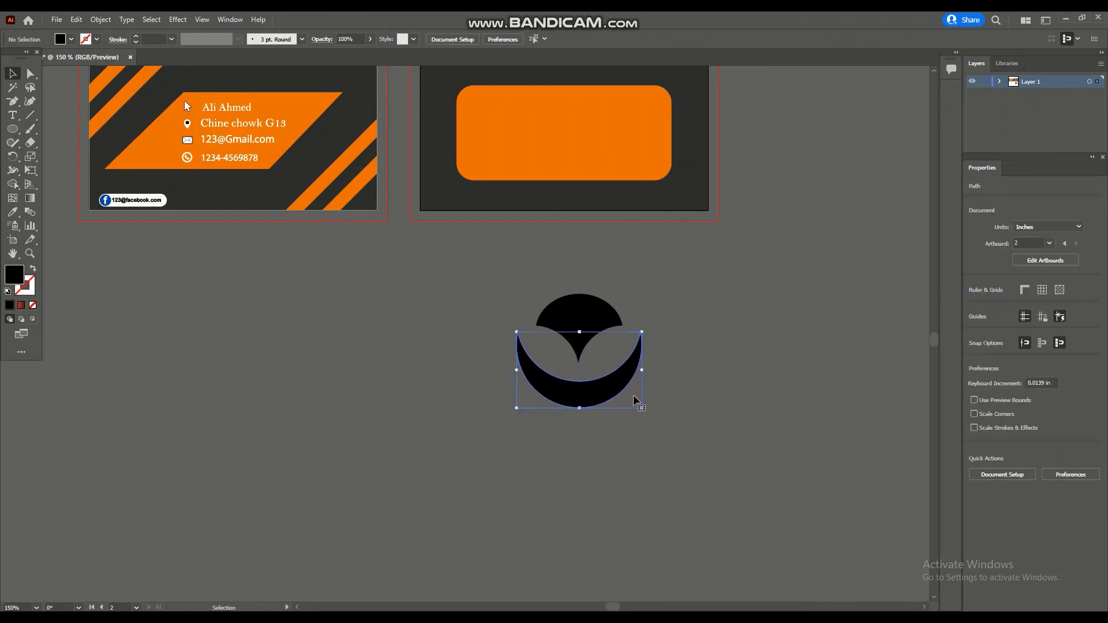
{"action": "left_click", "coordinate": [583, 358], "text": "shift"}
Scale the fan-and-crescent logo down and place it inside the back card's orange panel.
{"action": "left_click_drag", "start_coordinate": [642, 295], "coordinate": [620, 314]}
{"action": "left_click_drag", "start_coordinate": [572, 124], "coordinate": [569, 130]}
{"action": "scroll", "coordinate": [569, 130], "scroll_direction": "up", "scroll_amount": 3}
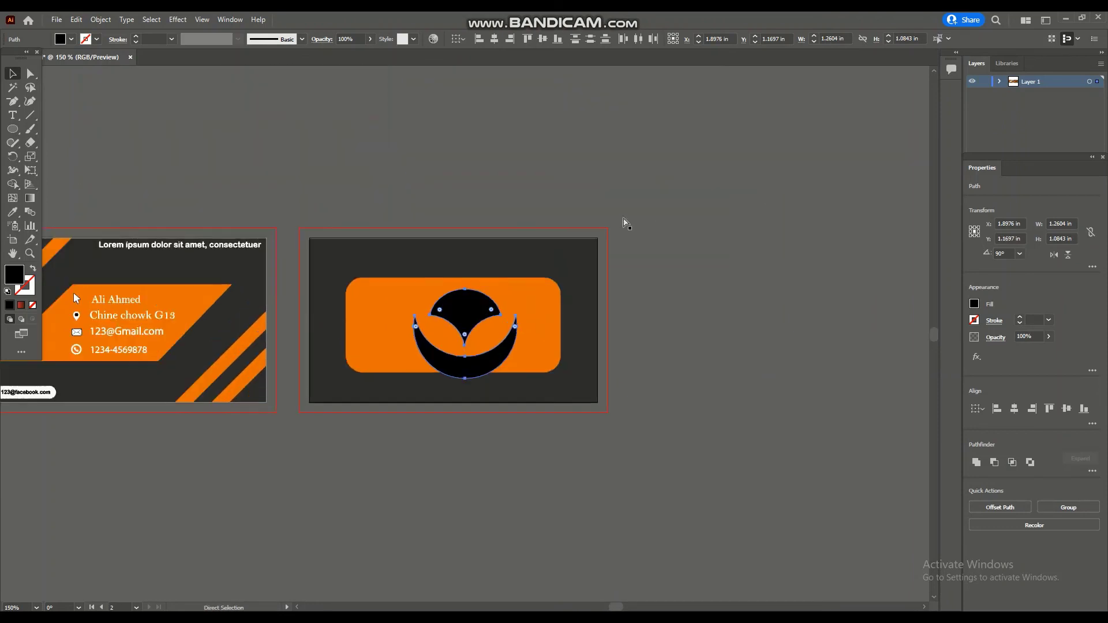
{"action": "key", "text": "ctrl+="}
{"action": "mouse_move", "coordinate": [530, 278]}
{"action": "left_mouse_down"}
{"action": "mouse_move", "coordinate": [462, 334]}
{"action": "mouse_move", "coordinate": [463, 312]}
{"action": "left_mouse_up"}
Type 'Company Logo' in a new text frame and convert it to point text.
{"action": "left_click", "coordinate": [538, 476]}
{"action": "left_click", "coordinate": [12, 115]}
{"action": "left_click_drag", "start_coordinate": [397, 114], "coordinate": [521, 149]}
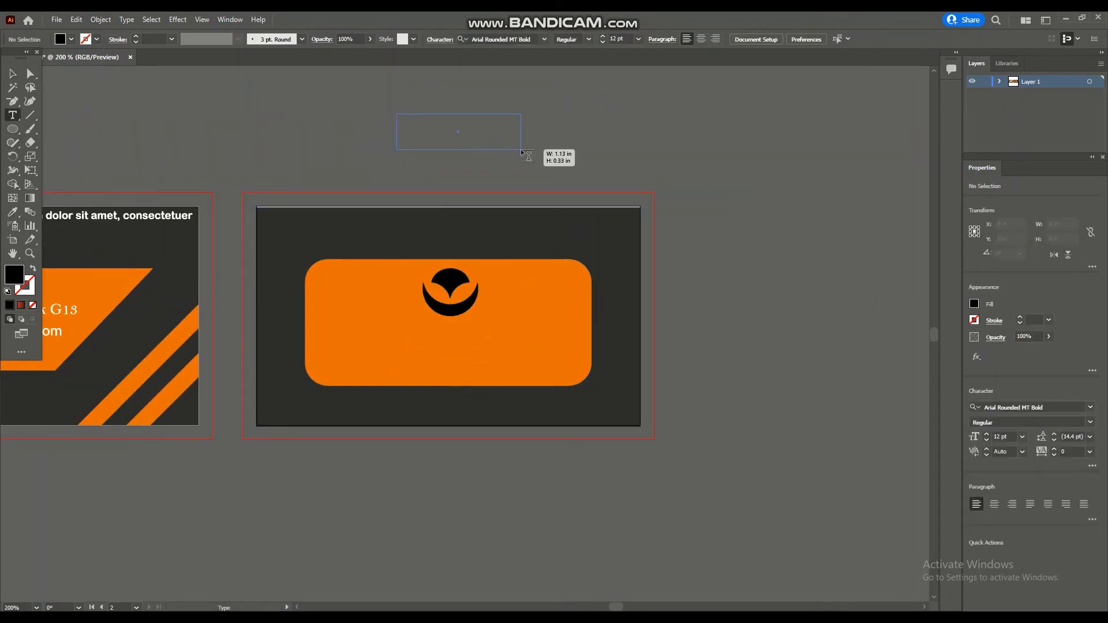
{"action": "type", "text": "Co"}
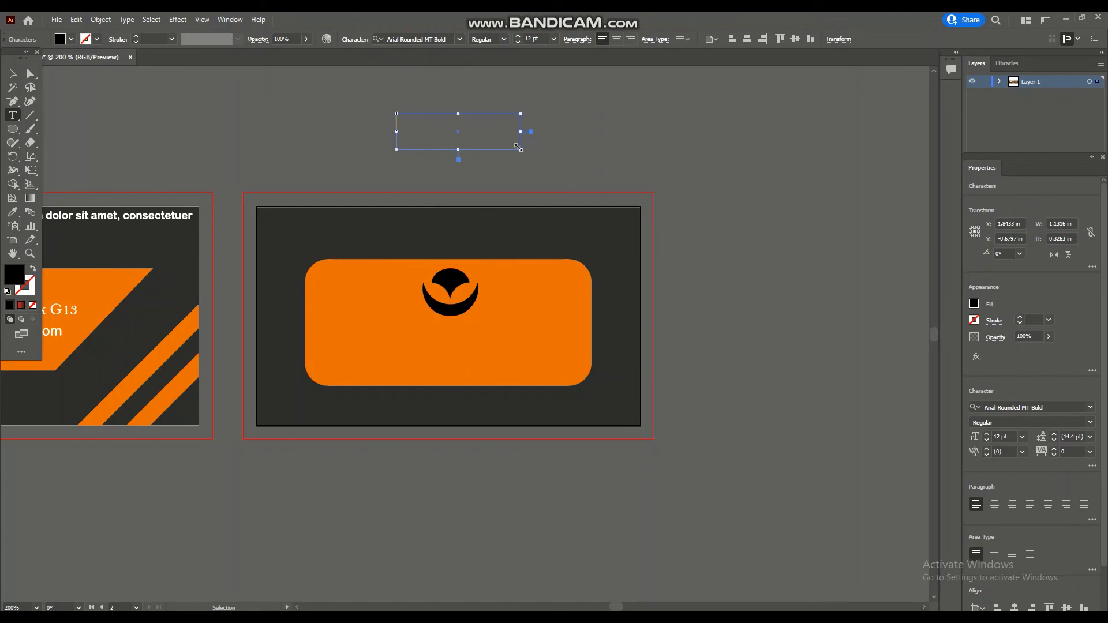
{"action": "left_click_drag", "start_coordinate": [521, 150], "coordinate": [599, 189]}
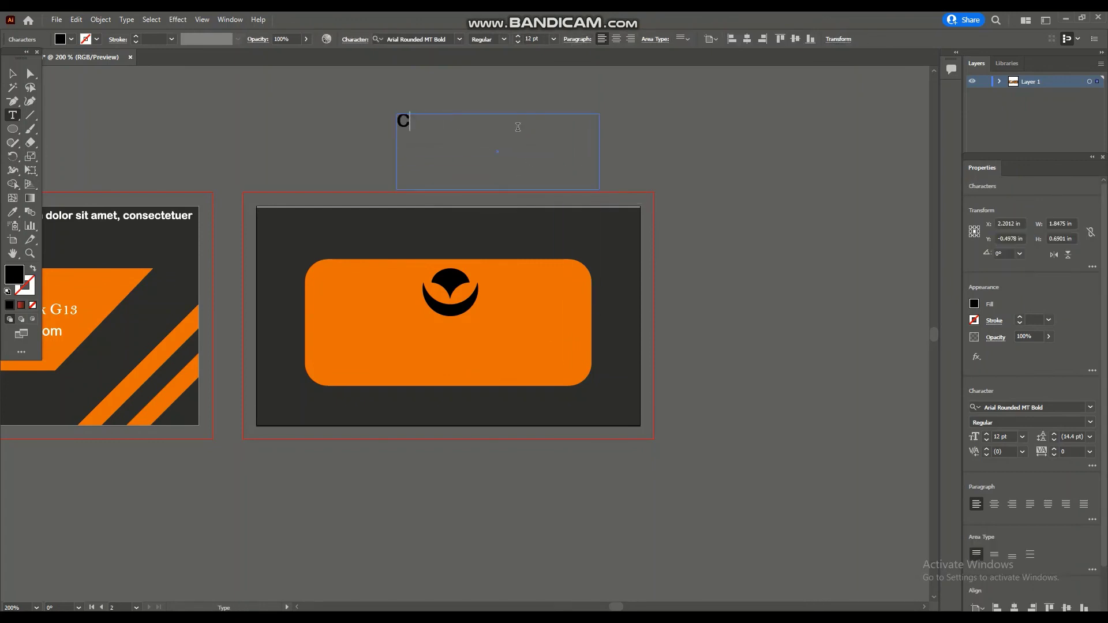
{"action": "type", "text": "ompany Logo"}
{"action": "left_click", "coordinate": [12, 74]}
{"action": "right_click", "coordinate": [476, 122]}
{"action": "left_click", "coordinate": [507, 225]}
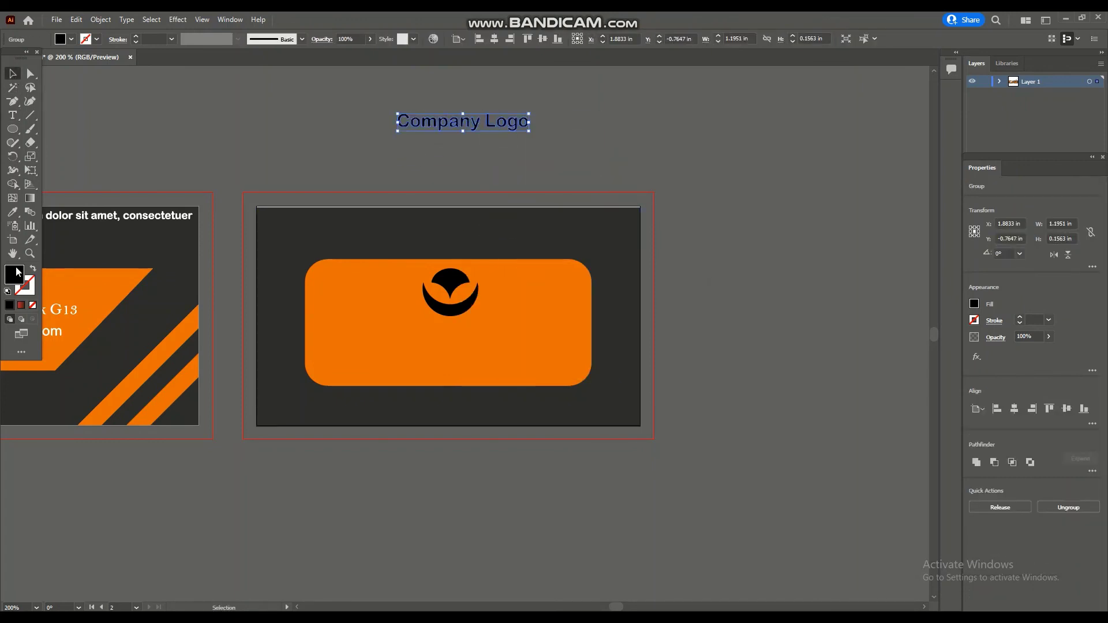
Fill the Company Logo text white and move it under the logo.
{"action": "double_click", "coordinate": [14, 274]}
{"action": "left_click", "coordinate": [721, 293]}
{"action": "left_click", "coordinate": [996, 294]}
{"action": "left_click_drag", "start_coordinate": [528, 132], "coordinate": [525, 340]}
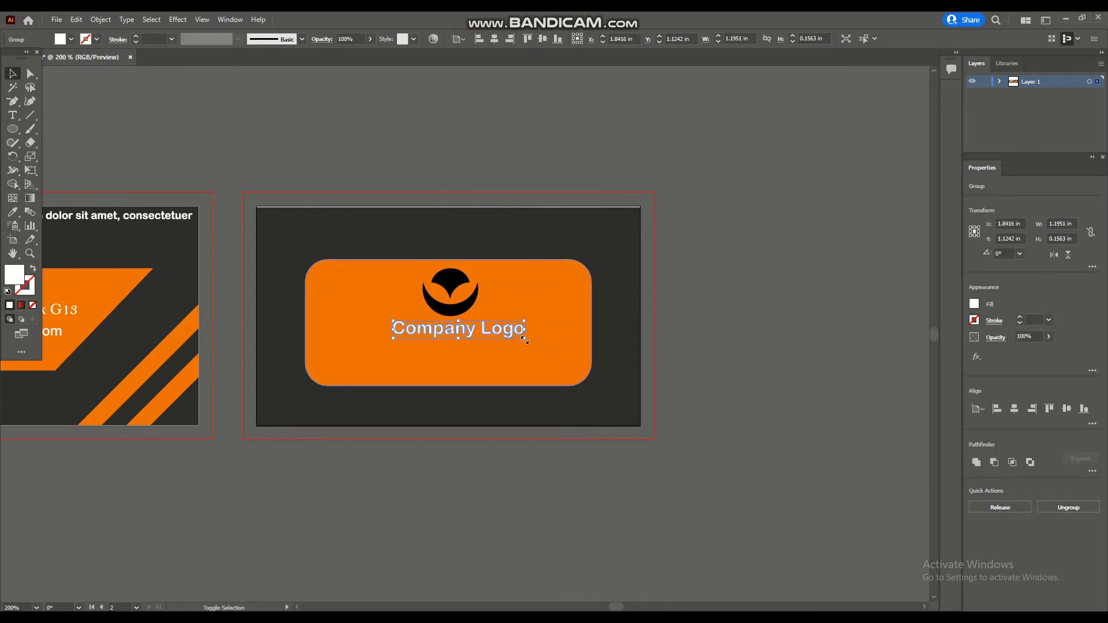
Add a Lorem ipsum placeholder paragraph and fill it white.
{"action": "key", "text": "t"}
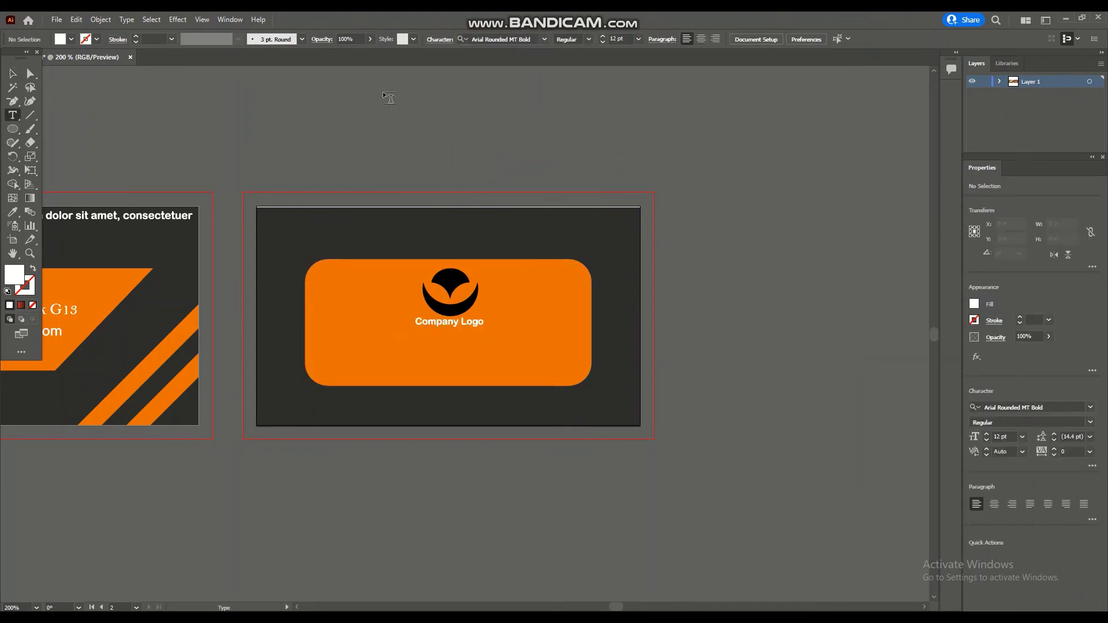
{"action": "mouse_move", "coordinate": [382, 91]}
{"action": "left_mouse_down"}
{"action": "mouse_move", "coordinate": [580, 164]}
{"action": "mouse_move", "coordinate": [570, 139]}
{"action": "left_mouse_up"}
{"action": "key", "text": "ctrl+z"}
{"action": "key", "text": "Escape"}
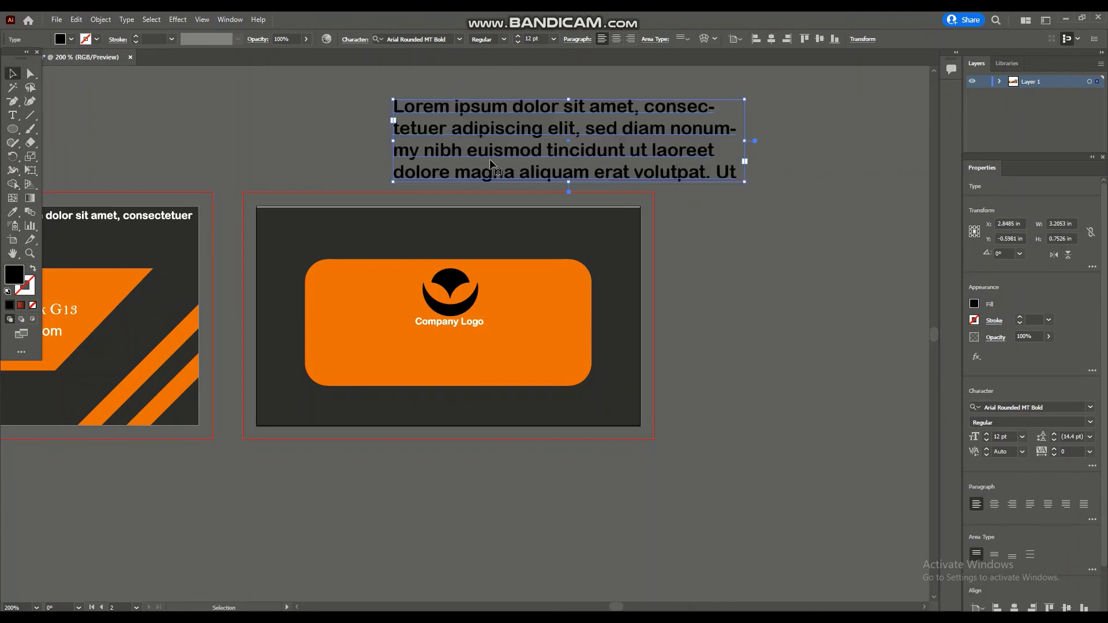
{"action": "right_click", "coordinate": [575, 152]}
{"action": "left_click", "coordinate": [608, 248]}
{"action": "double_click", "coordinate": [14, 274]}
{"action": "left_click", "coordinate": [995, 299]}
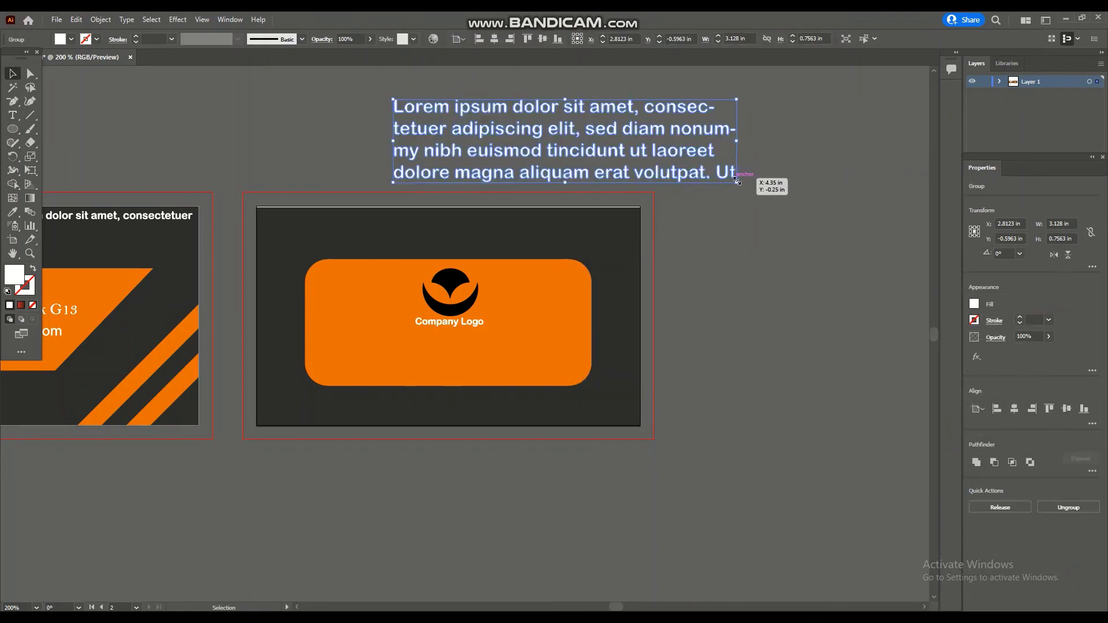
Scale the white paragraph and fit it onto the orange panel.
{"action": "left_click_drag", "start_coordinate": [737, 182], "coordinate": [613, 157]}
{"action": "left_click_drag", "start_coordinate": [507, 131], "coordinate": [469, 365]}
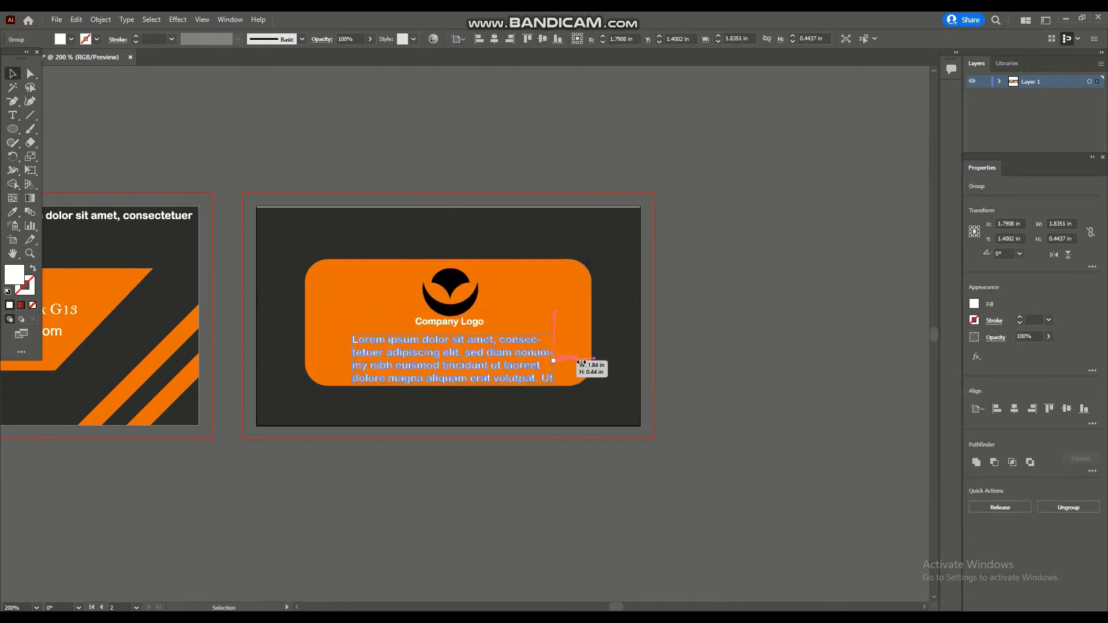
{"action": "left_click_drag", "start_coordinate": [561, 385], "coordinate": [548, 382]}
{"action": "left_click_drag", "start_coordinate": [466, 355], "coordinate": [473, 352]}
Nudge the logo and Company Logo caption up for final placement.
{"action": "left_click_drag", "start_coordinate": [469, 306], "coordinate": [494, 317]}
{"action": "left_click", "coordinate": [520, 352]}
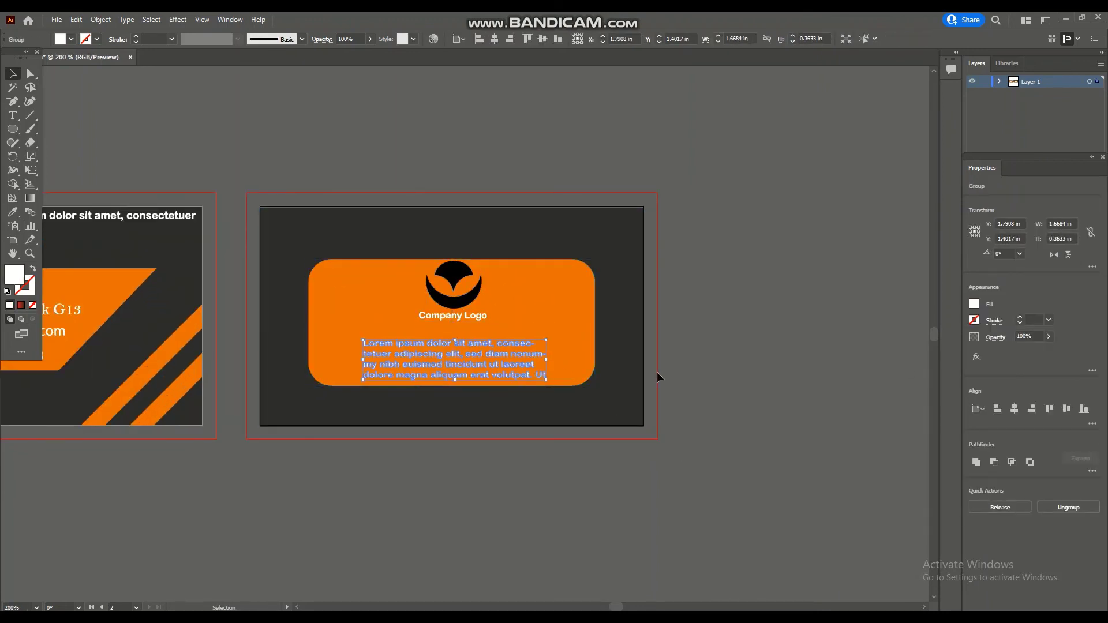
{"action": "key", "text": "Left"}
{"action": "key", "text": "Left"}
{"action": "key", "text": "Left"}
{"action": "key", "text": "Up"}
{"action": "key", "text": "Up"}
{"action": "left_click", "coordinate": [708, 385]}
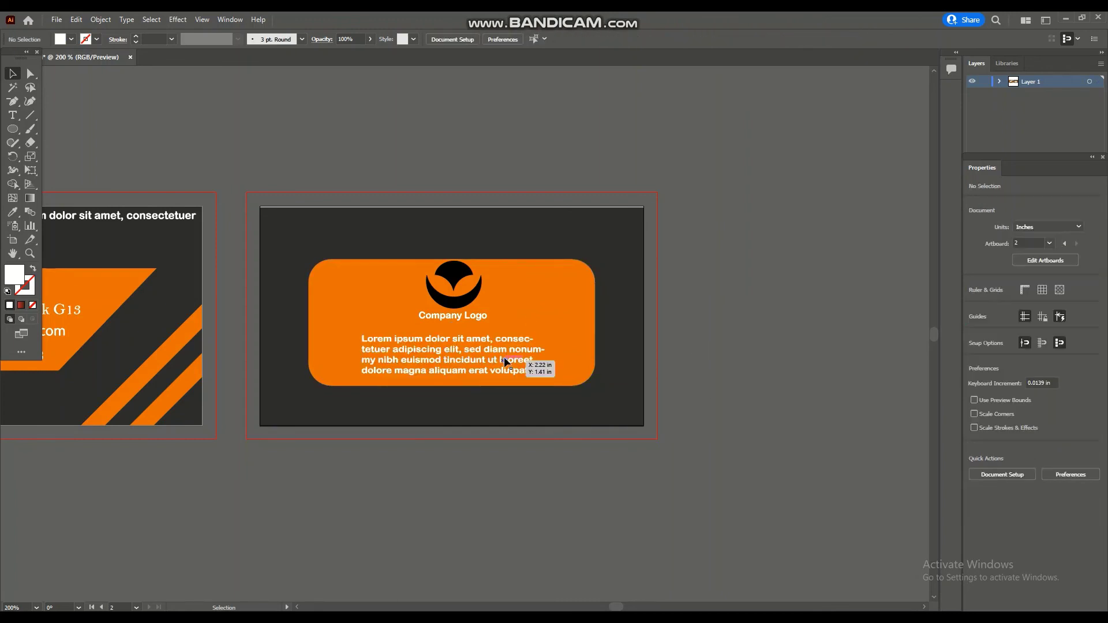
{"action": "key", "text": "ctrl+minus"}
{"action": "key", "text": "ctrl+minus"}
{"action": "key", "text": "ctrl+minus"}
{"action": "key", "text": "ctrl+plus"}
{"action": "key", "text": "ctrl+plus"}
{"action": "key", "text": "ctrl+plus"}
Try a black outline on the front card's orange stripes, then undo it.
{"action": "scroll", "coordinate": [581, 549], "scroll_direction": "left", "scroll_amount": 5}
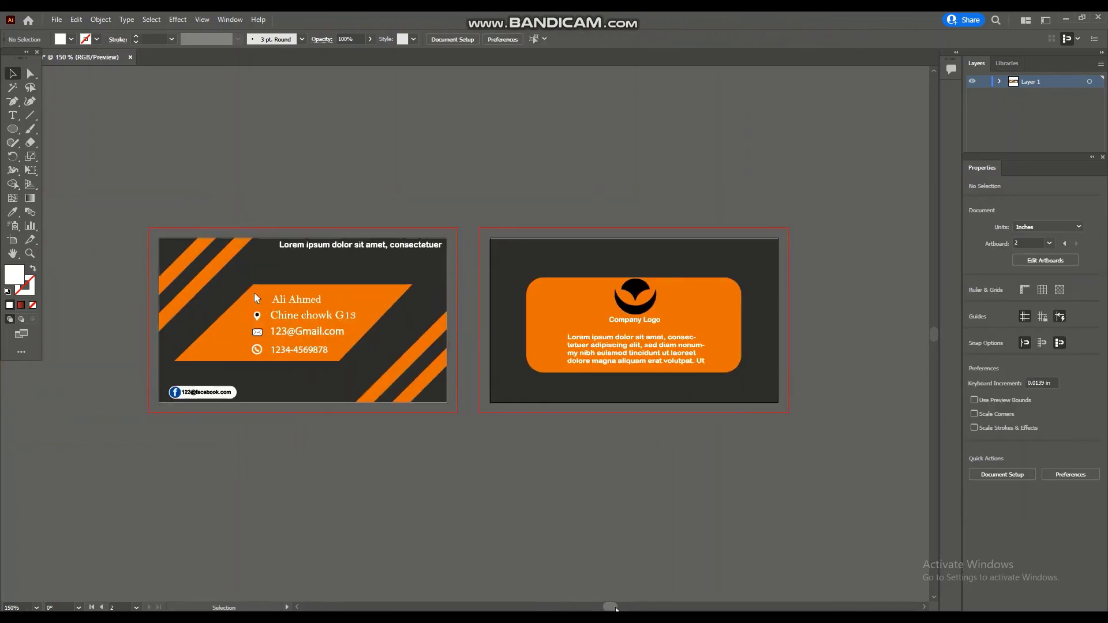
{"action": "left_click", "coordinate": [242, 306]}
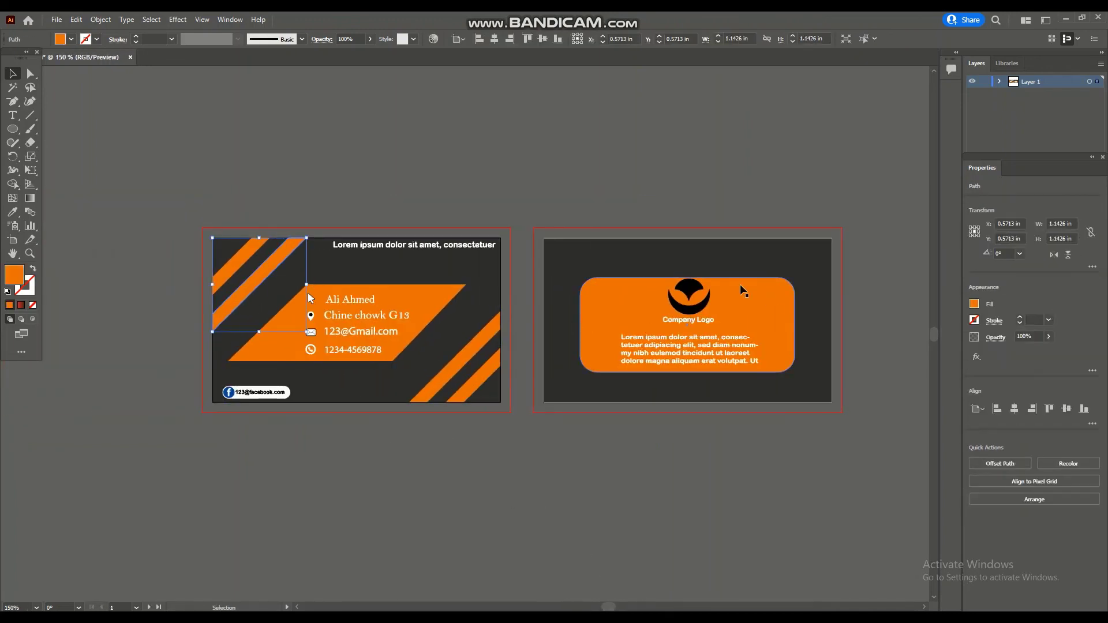
{"action": "left_click", "coordinate": [974, 320]}
{"action": "left_click", "coordinate": [860, 361]}
{"action": "left_click", "coordinate": [433, 409]}
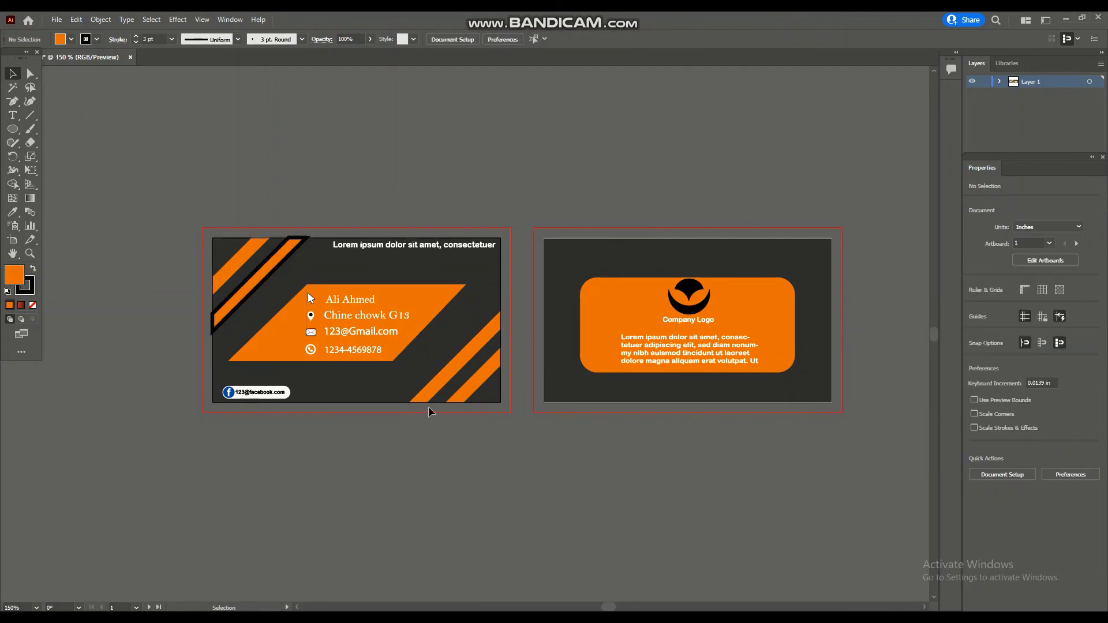
{"action": "key", "text": "ctrl+z"}
{"action": "key", "text": "ctrl+z"}
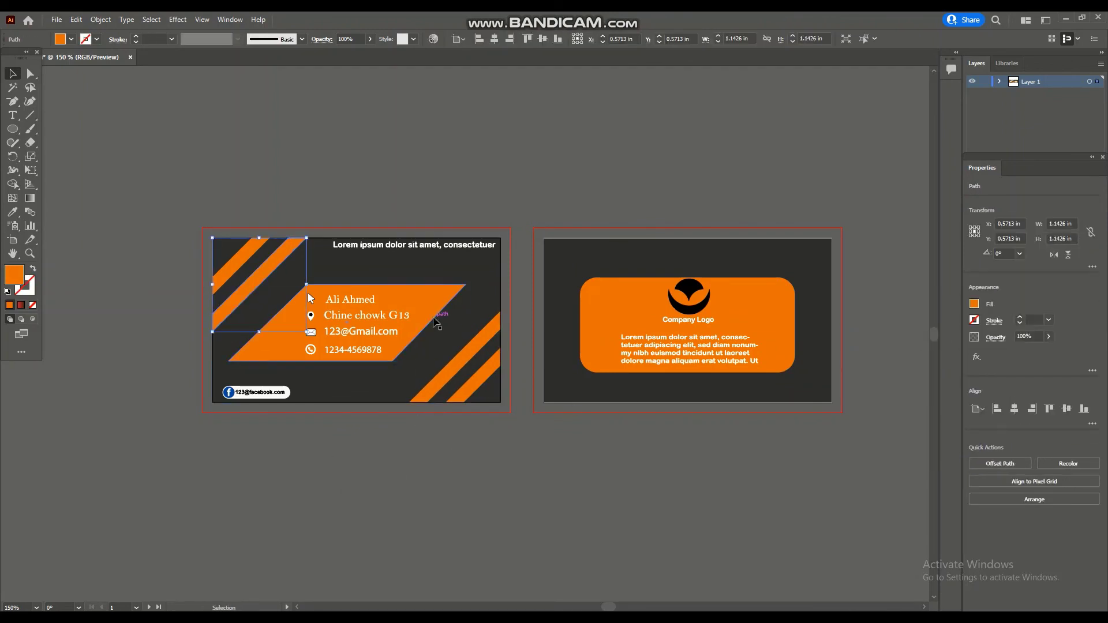
Give the front card's orange parallelogram a black stroke.
{"action": "left_click", "coordinate": [438, 321]}
{"action": "left_click", "coordinate": [974, 321]}
{"action": "left_click", "coordinate": [860, 361]}
{"action": "left_click", "coordinate": [737, 514]}
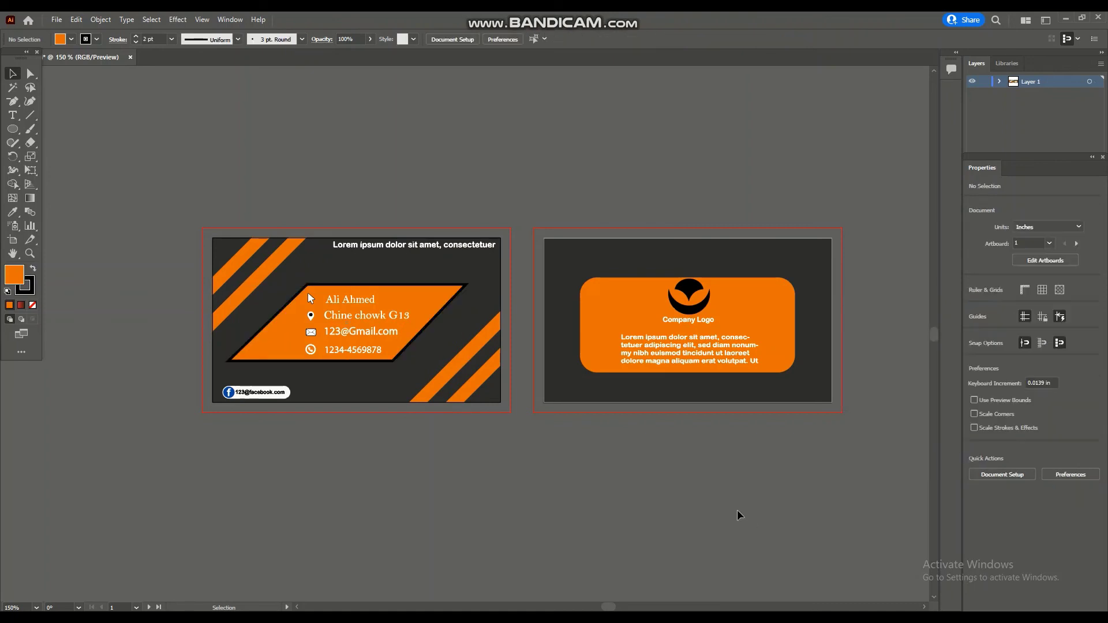
Give the back card's orange rounded panel a black stroke.
{"action": "left_click", "coordinate": [779, 326]}
{"action": "left_click", "coordinate": [974, 321]}
{"action": "left_click", "coordinate": [875, 366]}
{"action": "left_click", "coordinate": [712, 411]}
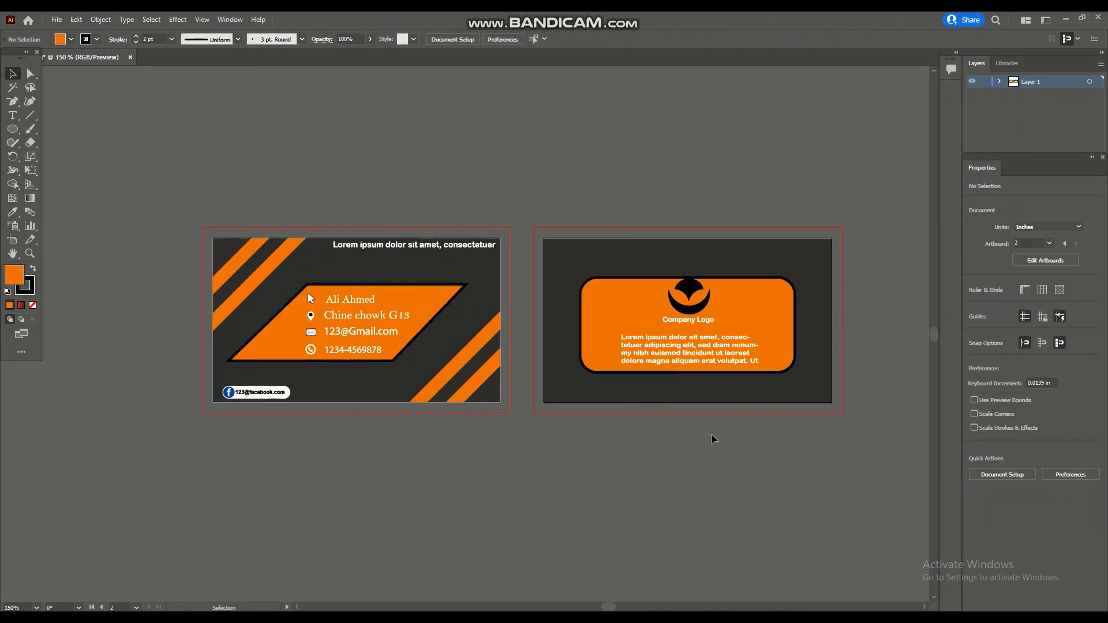
{"action": "left_click", "coordinate": [700, 296]}
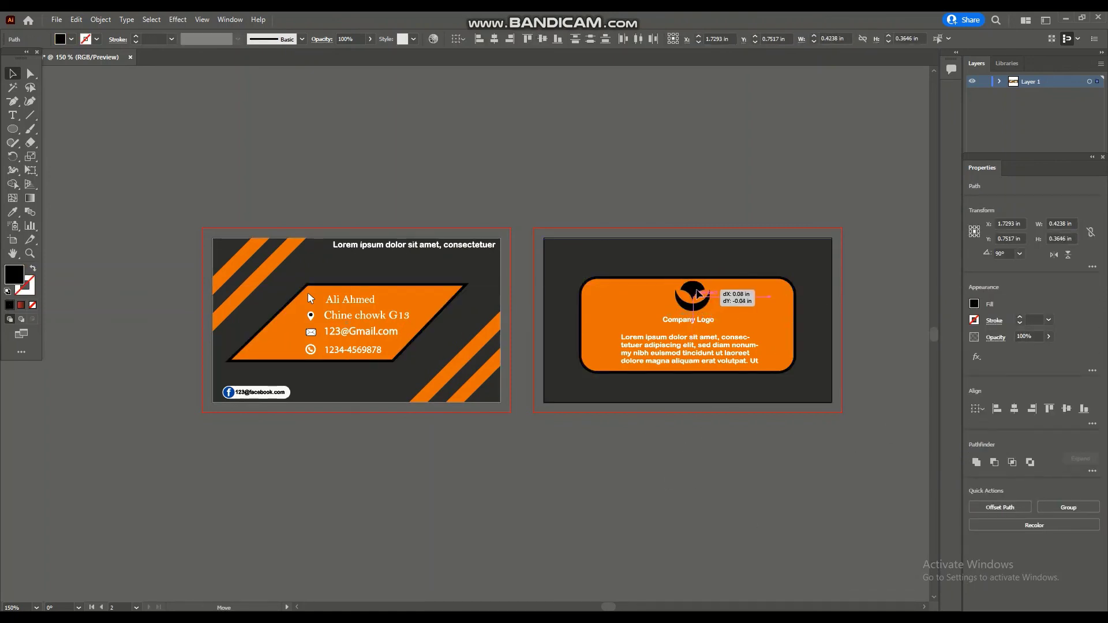